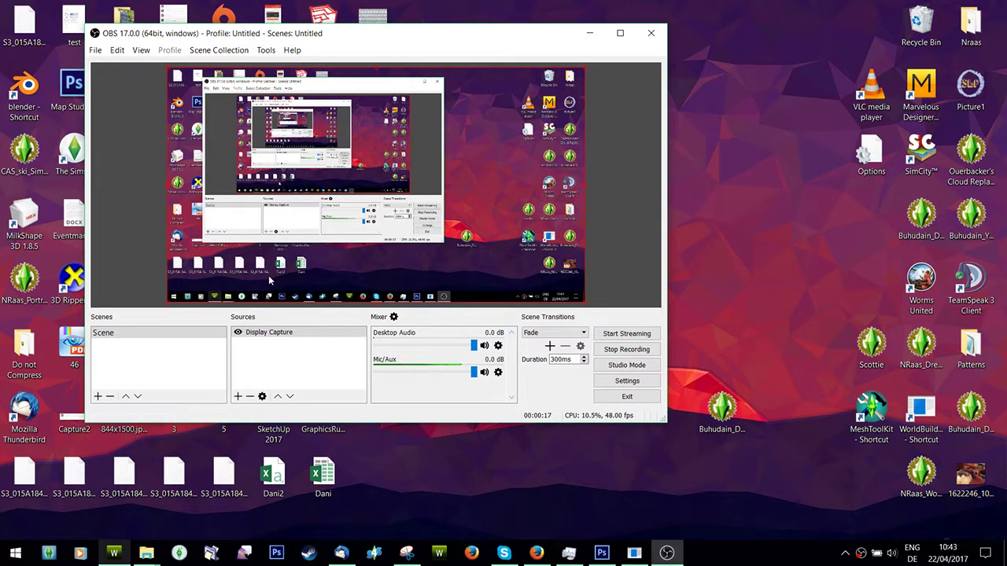
# Switch to TSR Workshop, start a new import project, and browse for its source file with the filter set to Package (*.package).
pyautogui.click(113, 554)
pyautogui.click(236, 155)
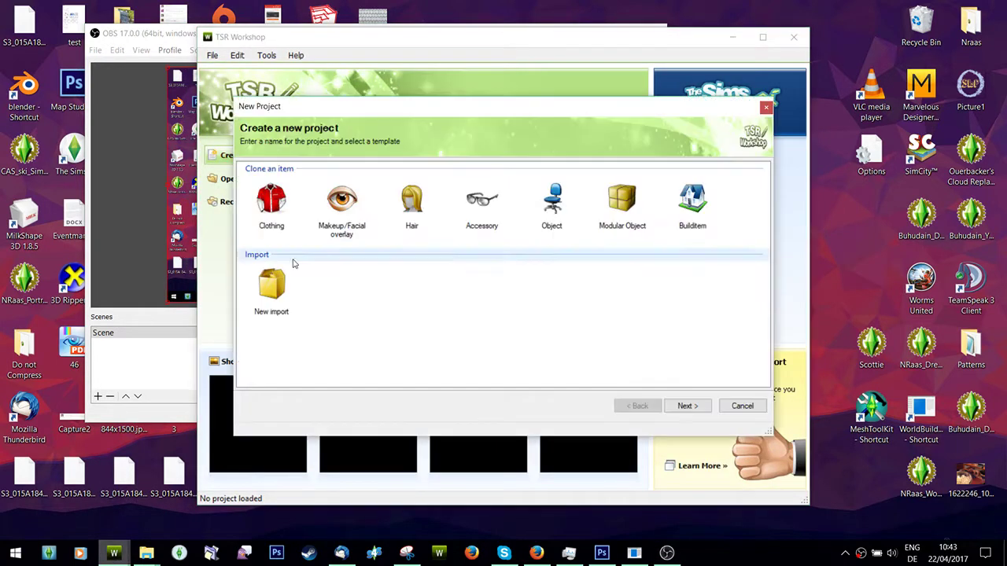
pyautogui.click(272, 285)
pyautogui.click(687, 406)
pyautogui.click(739, 184)
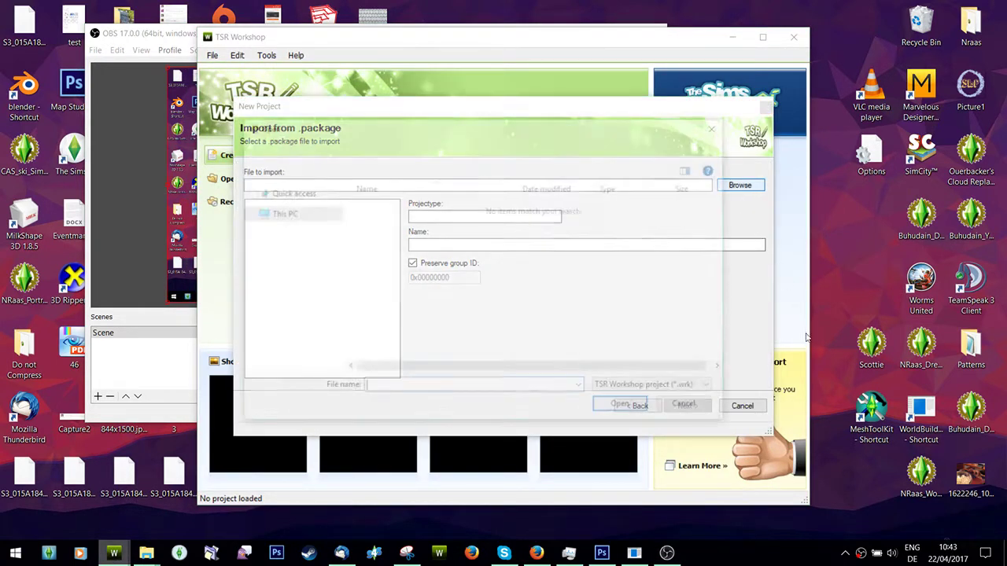
pyautogui.click(635, 384)
pyautogui.click(634, 414)
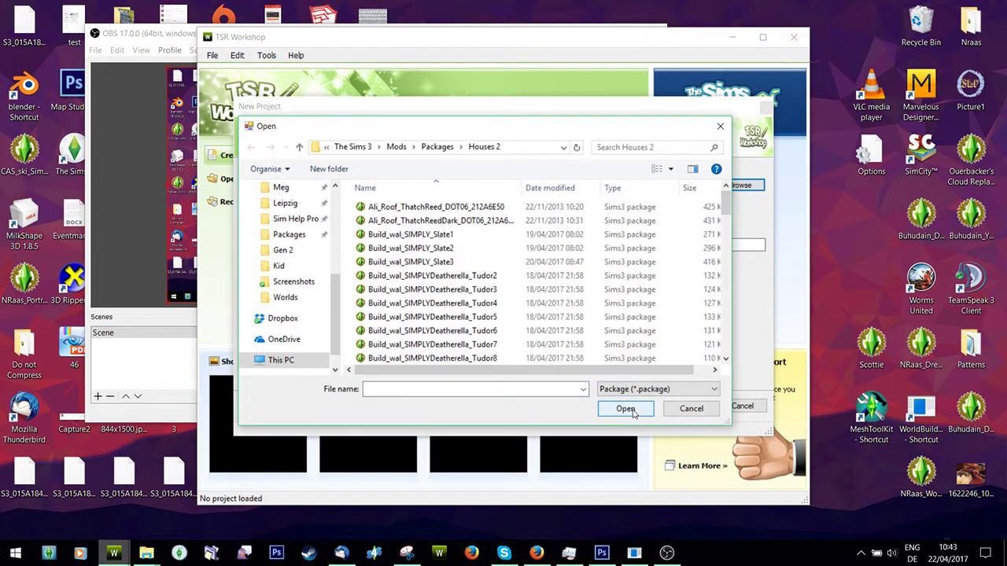
# Go to the Downloads folder and look through its package files for the poster package.
pyautogui.scroll(5, 299, 259)
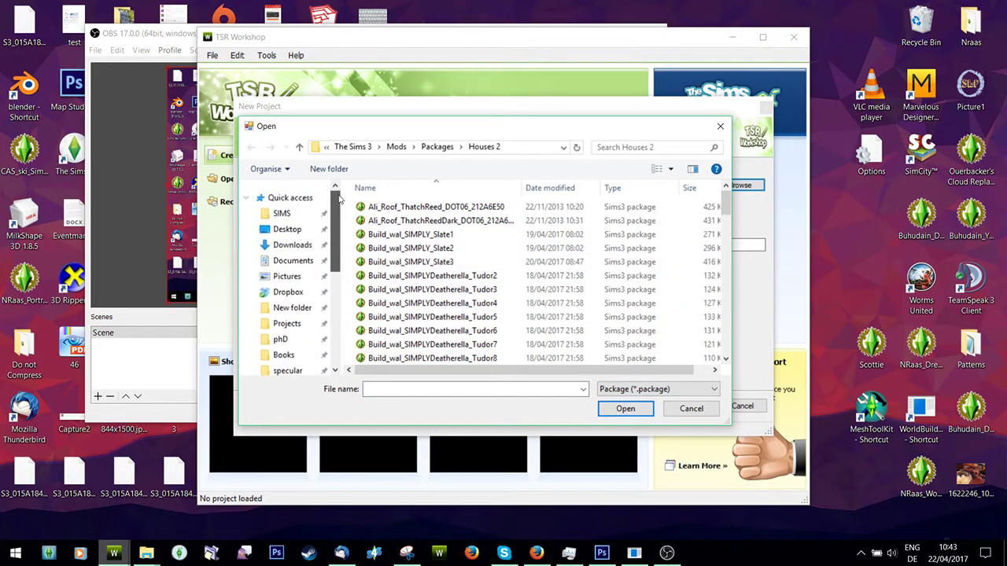
pyautogui.click(292, 245)
pyautogui.scroll(-2, 588, 218)
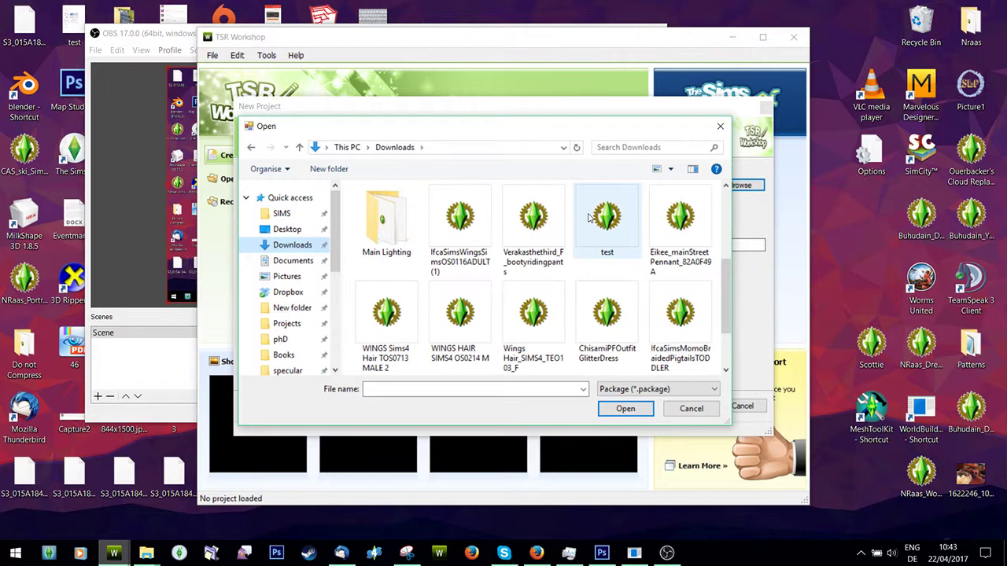
pyautogui.scroll(-1, 721, 308)
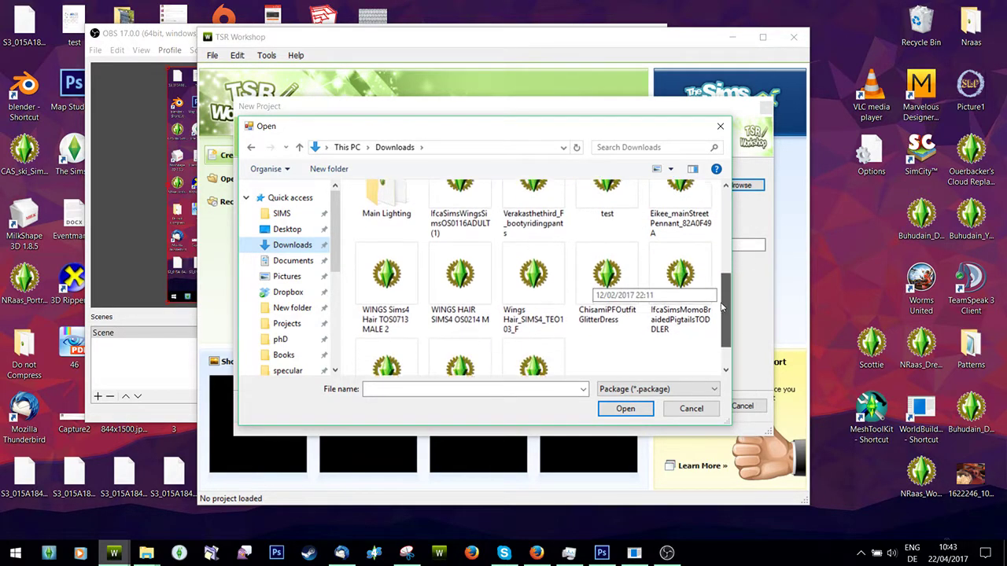
pyautogui.scroll(-1, 721, 308)
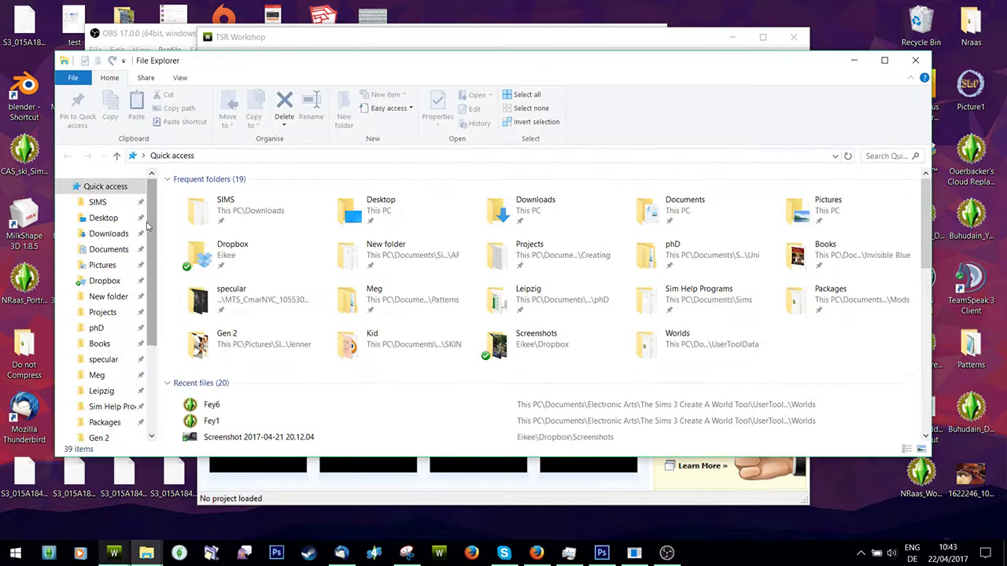
# Extract the Activism Posters archive in the Downloads folder with 7-Zip's Extract Here.
pyautogui.click(109, 234)
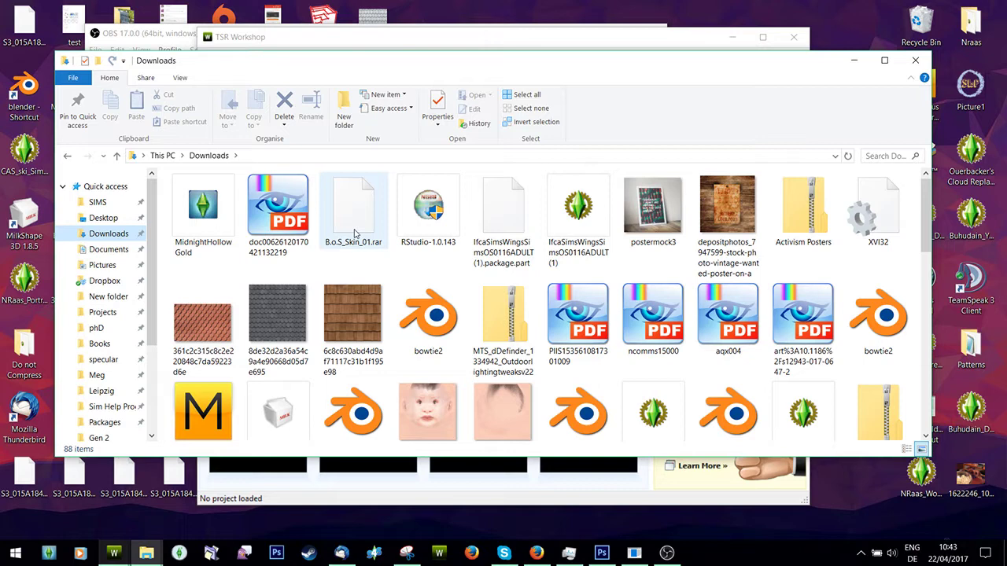
pyautogui.rightClick(810, 209)
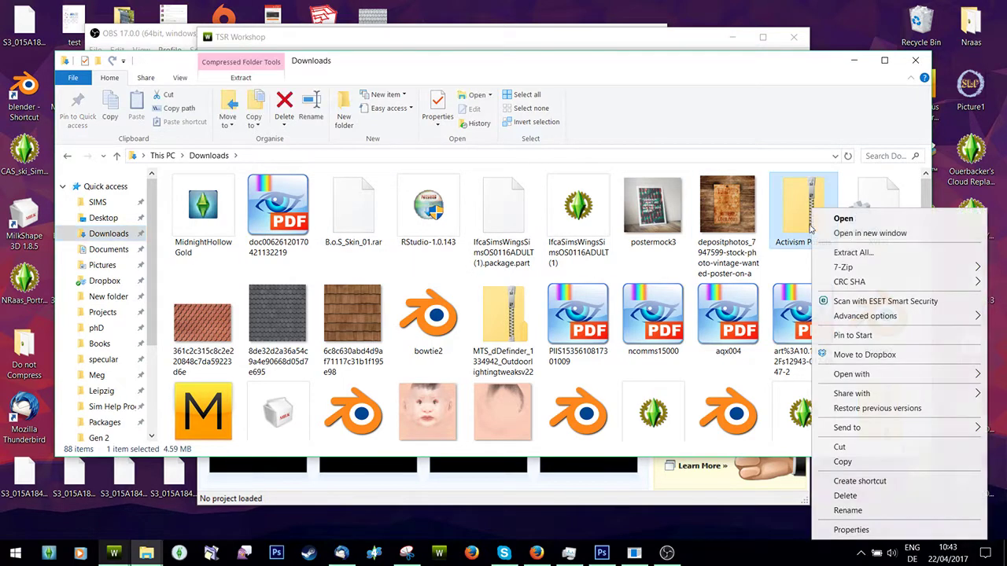
pyautogui.click(655, 327)
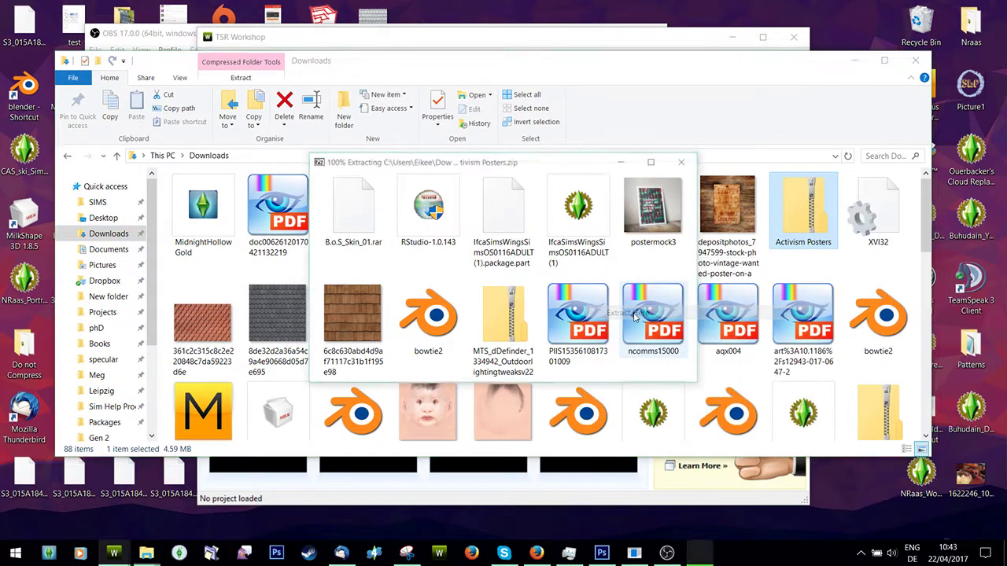
# Return to the import in TSR Workshop, choose the mittythekitty-activism package and finish creating the project.
pyautogui.click(568, 42)
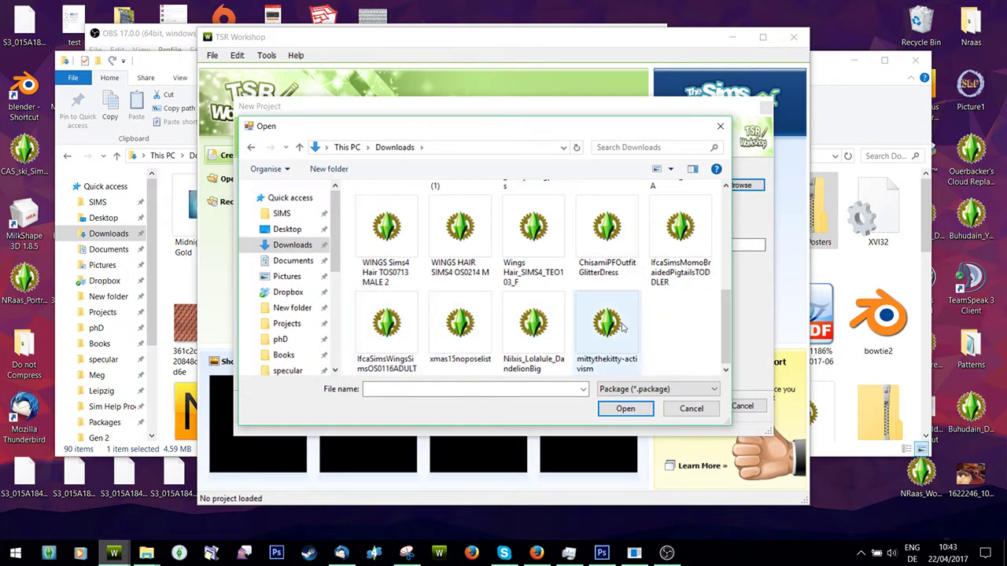
pyautogui.scroll(1, 670, 334)
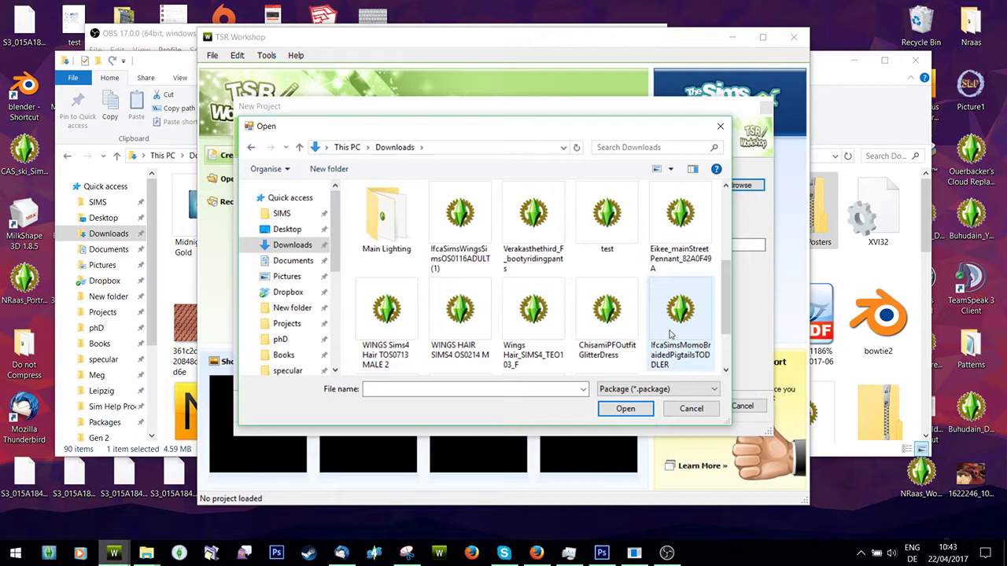
pyautogui.scroll(-1, 670, 334)
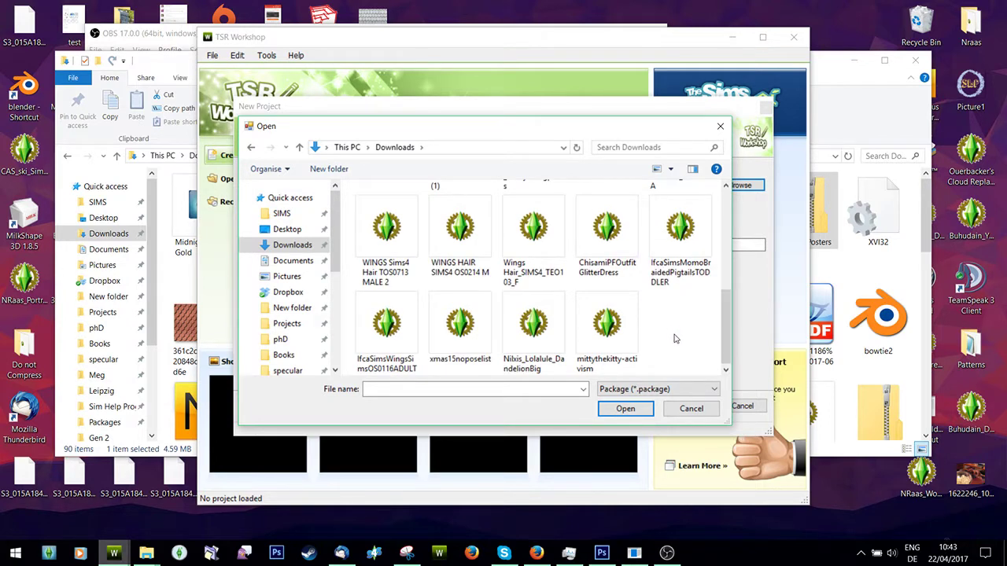
pyautogui.doubleClick(607, 327)
pyautogui.click(686, 406)
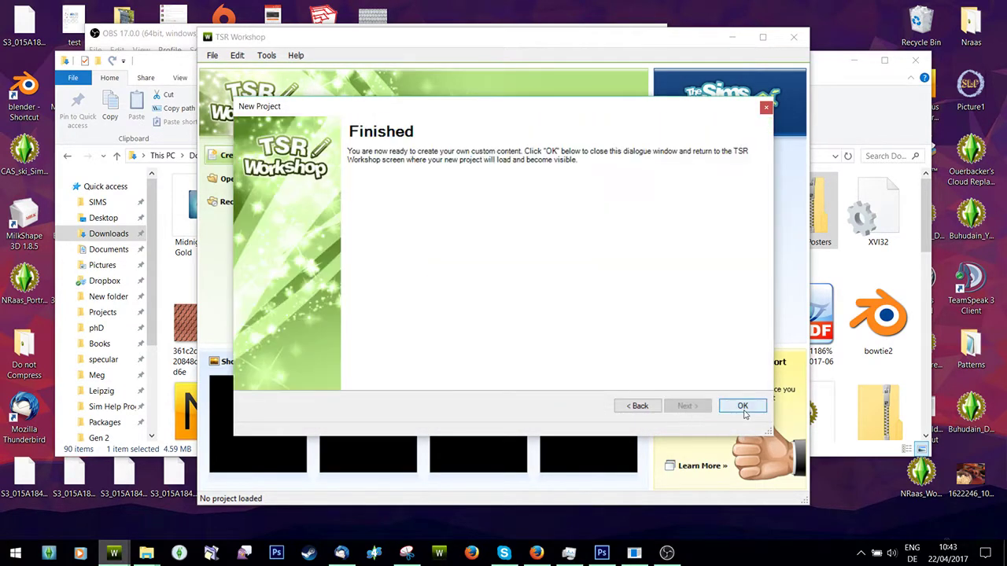
pyautogui.click(742, 406)
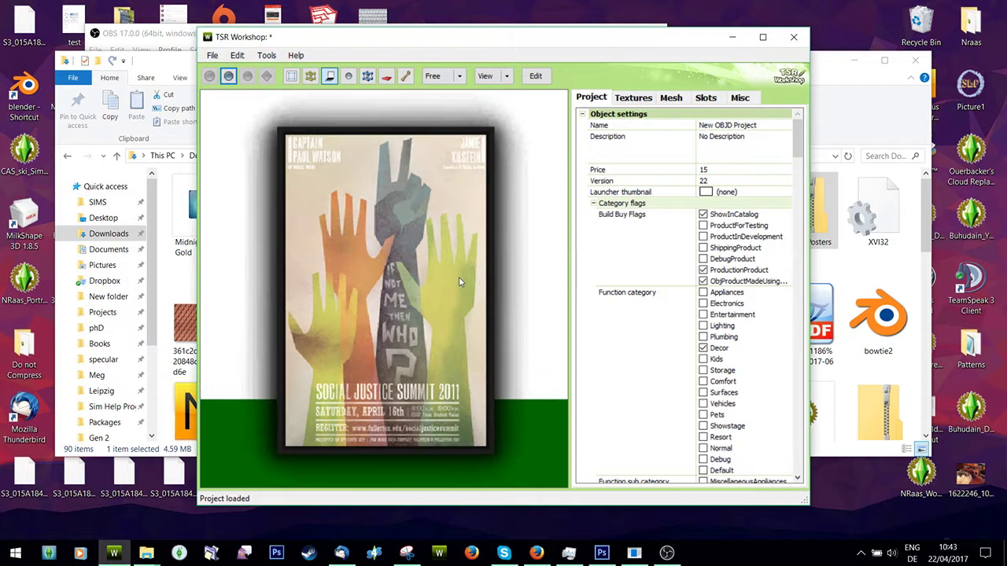
# Open the poster's Overlay texture for editing and export it as a DDS file to Downloads under the suggested name.
pyautogui.click(634, 98)
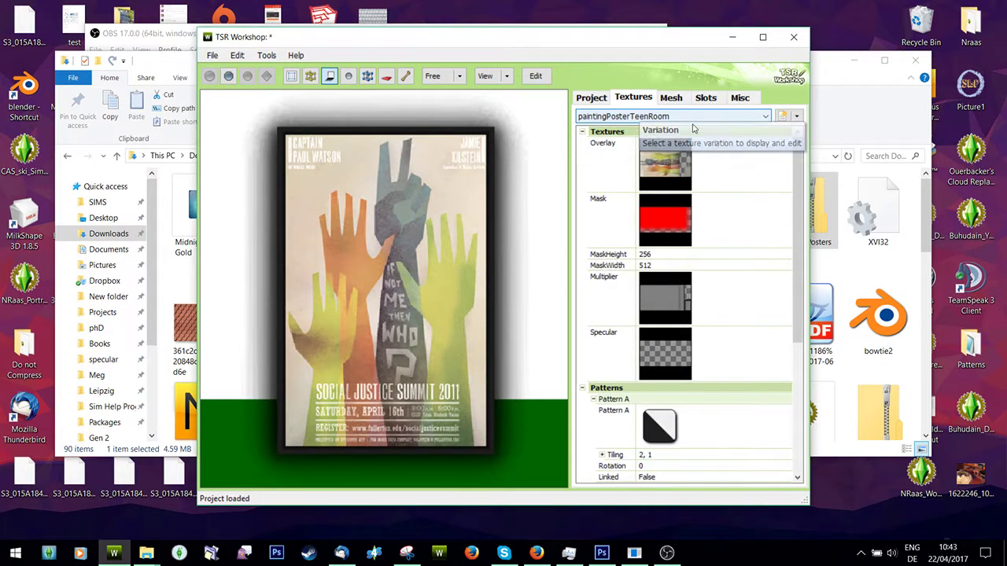
pyautogui.click(773, 157)
pyautogui.click(779, 146)
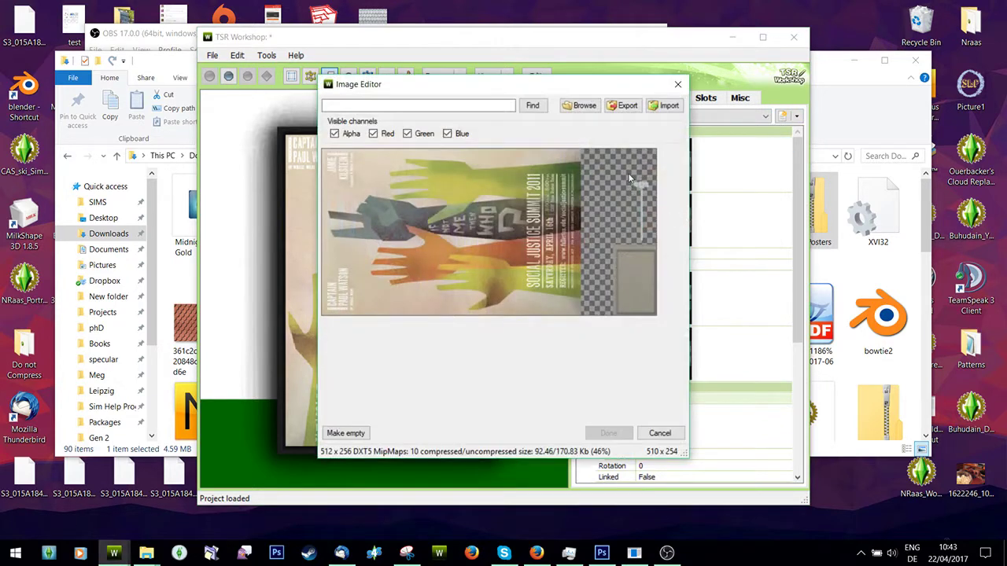
pyautogui.click(626, 108)
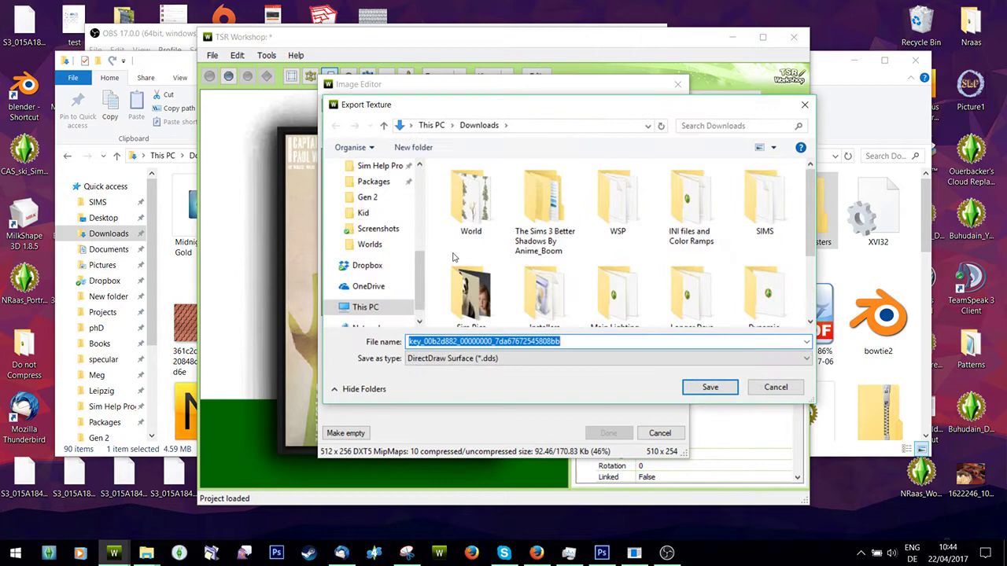
pyautogui.click(709, 387)
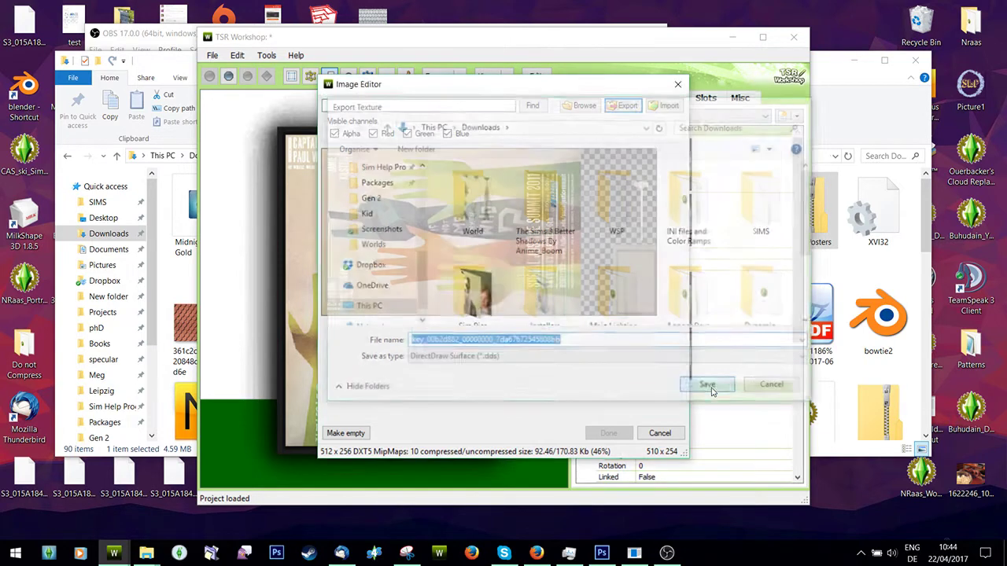
pyautogui.click(524, 321)
# Switch to Photoshop and open the exported DDS texture from Downloads, loading it using default sizes.
pyautogui.click(601, 553)
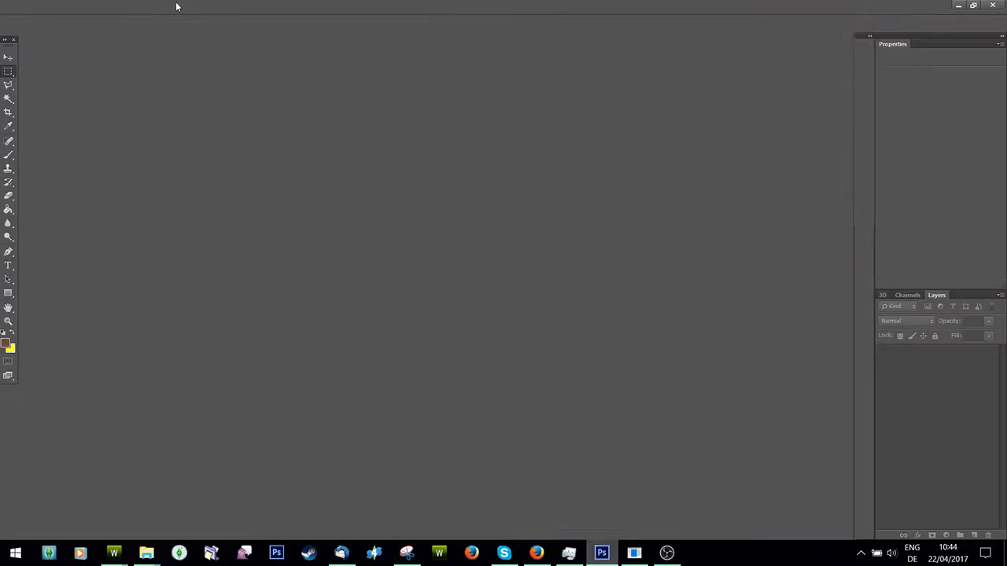
pyautogui.click(29, 8)
pyautogui.click(41, 33)
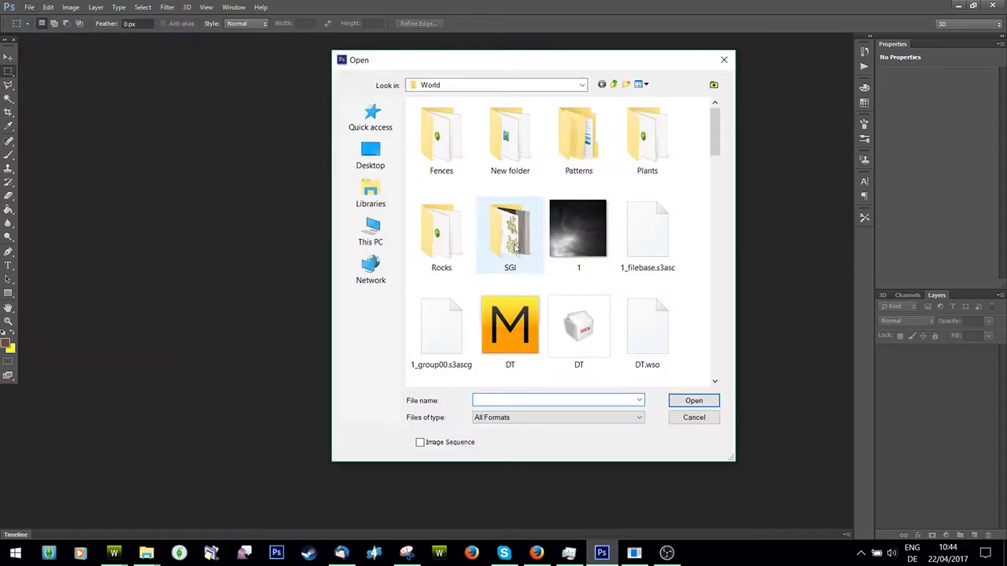
pyautogui.doubleClick(487, 166)
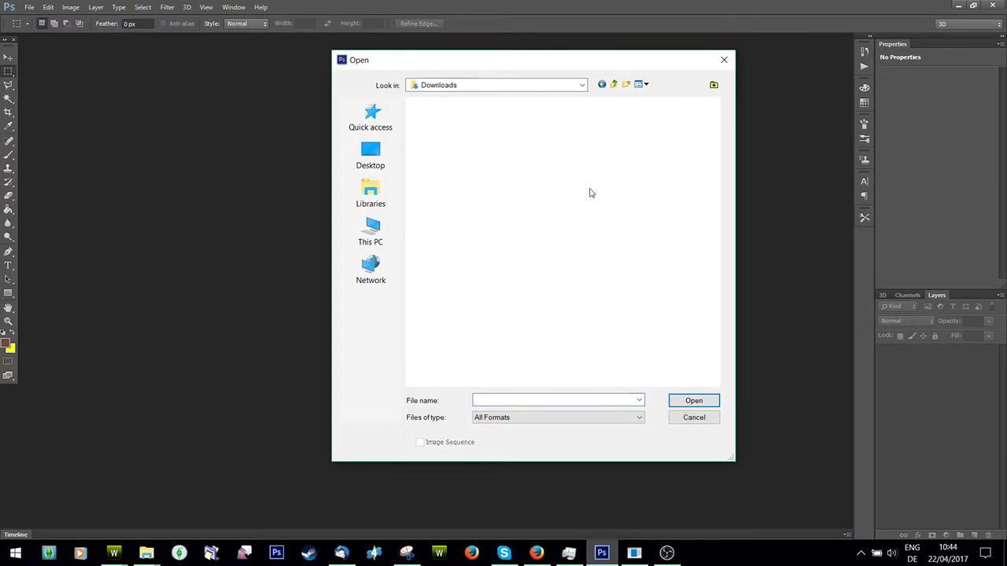
pyautogui.doubleClick(640, 340)
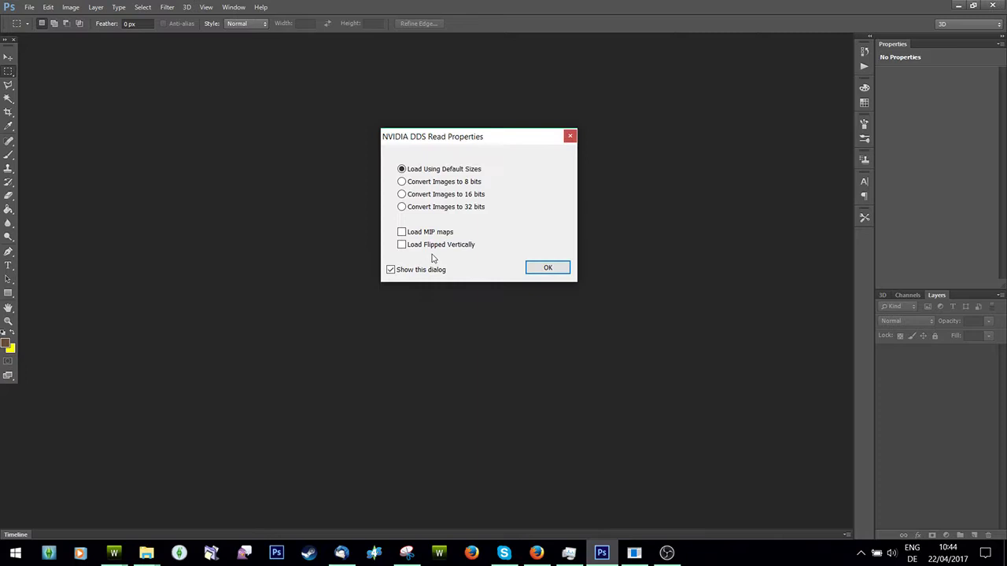
pyautogui.click(549, 269)
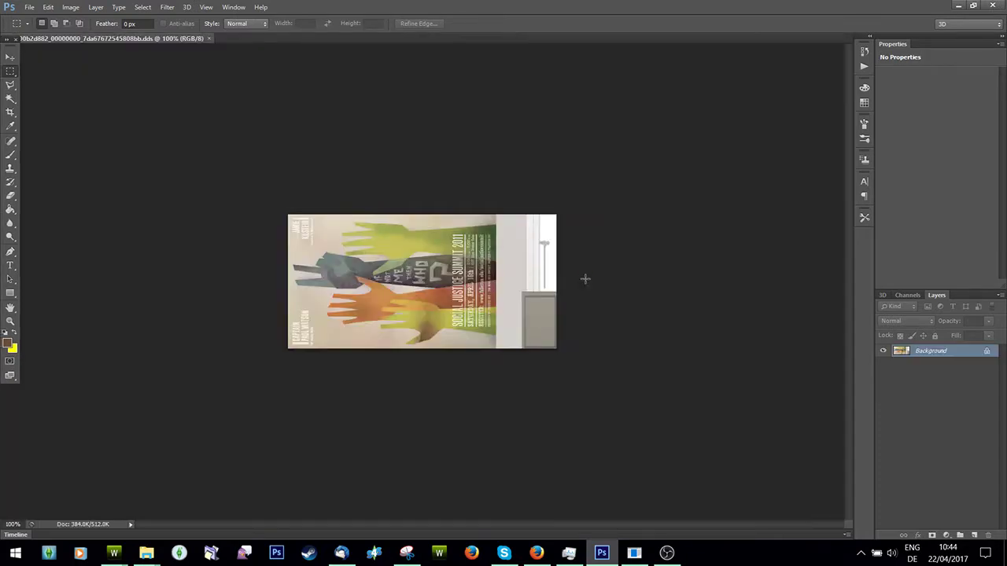
# Open the postermock3.jpg image from the Downloads folder.
pyautogui.click(29, 7)
pyautogui.click(47, 32)
pyautogui.click(373, 120)
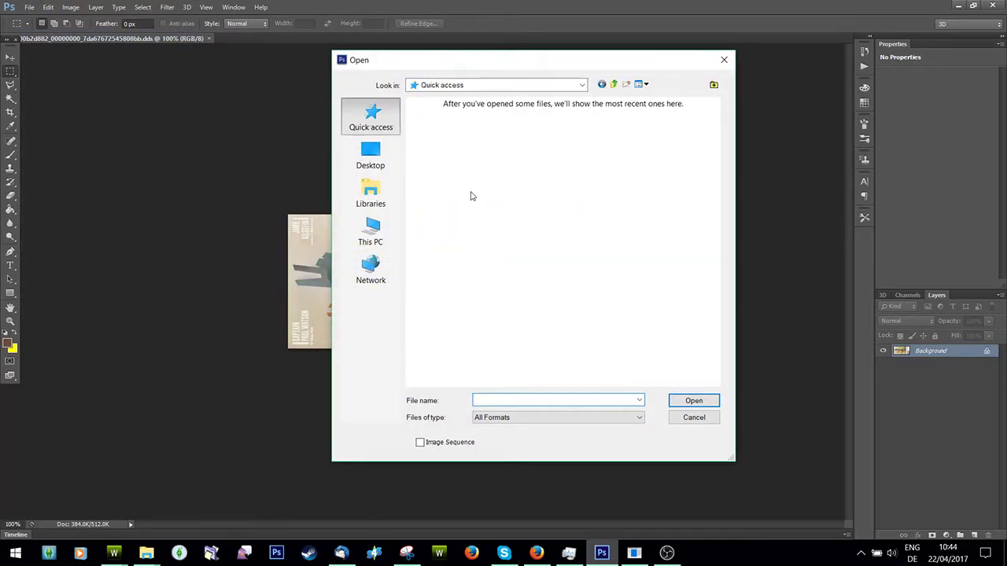
pyautogui.doubleClick(456, 165)
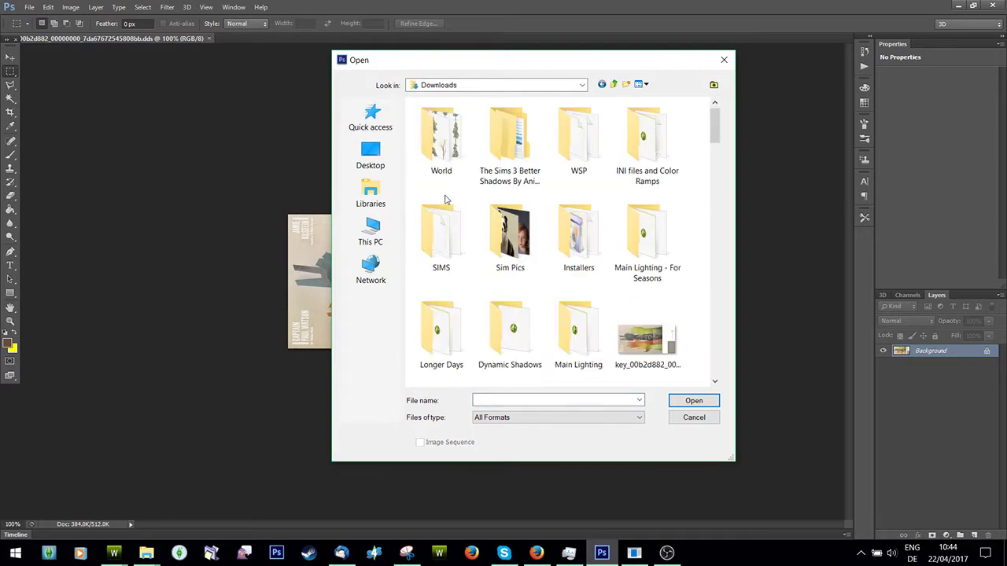
pyautogui.scroll(-5, 582, 196)
pyautogui.doubleClick(570, 236)
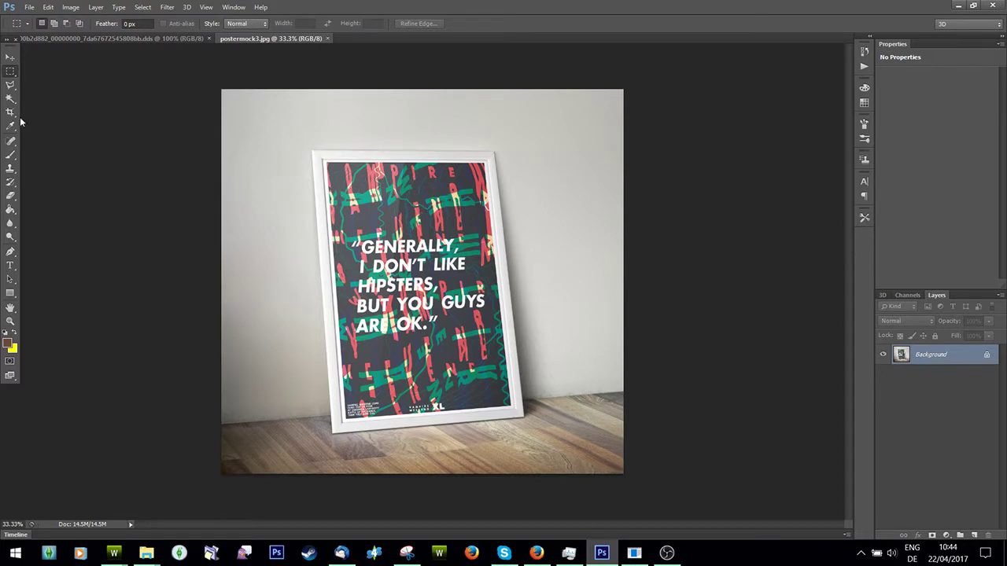
# Outline the poster artwork inside the white frame with the Polygonal Lasso, corner to corner, and copy the selection.
pyautogui.click(10, 85)
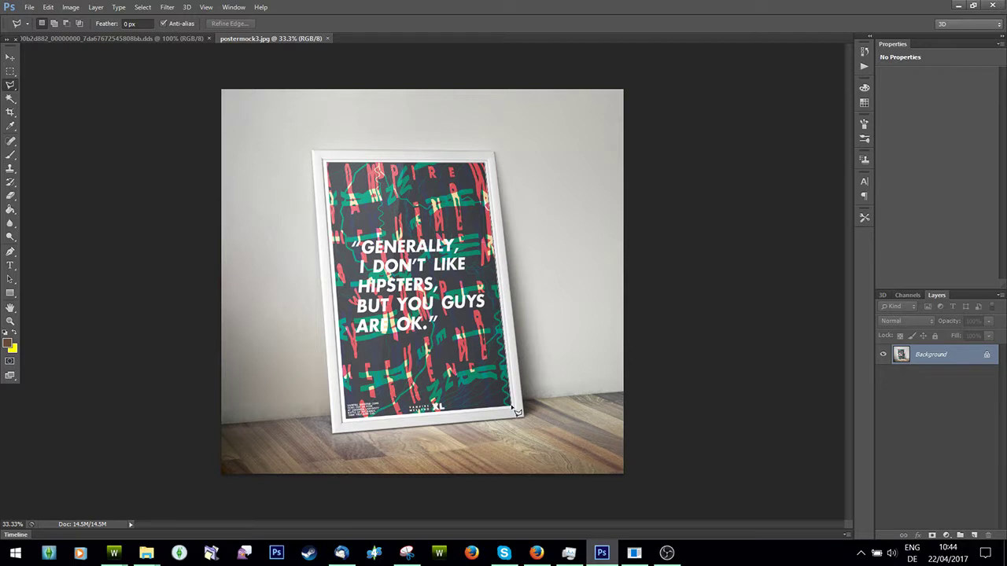
pyautogui.click(516, 411)
pyautogui.click(346, 411)
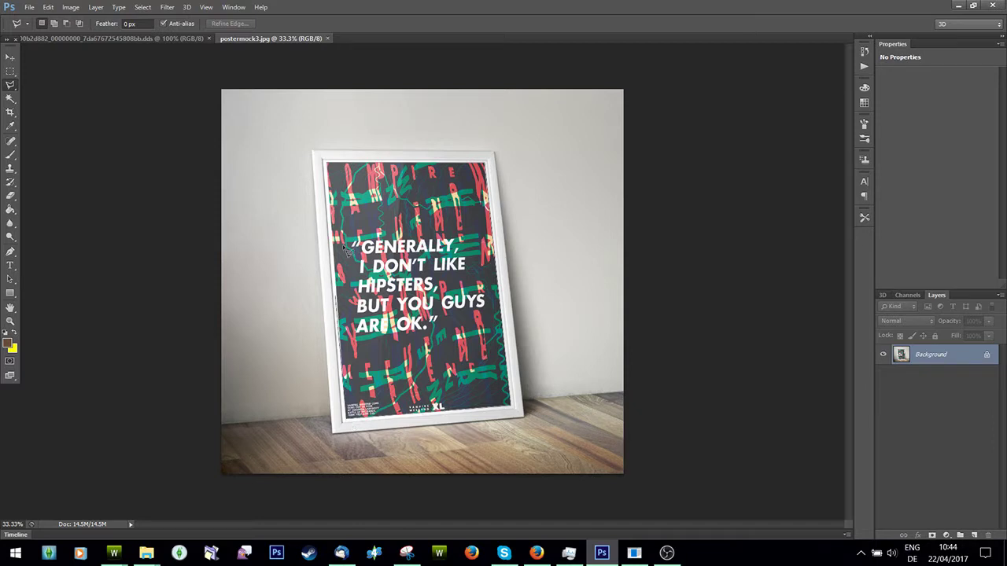
pyautogui.click(329, 165)
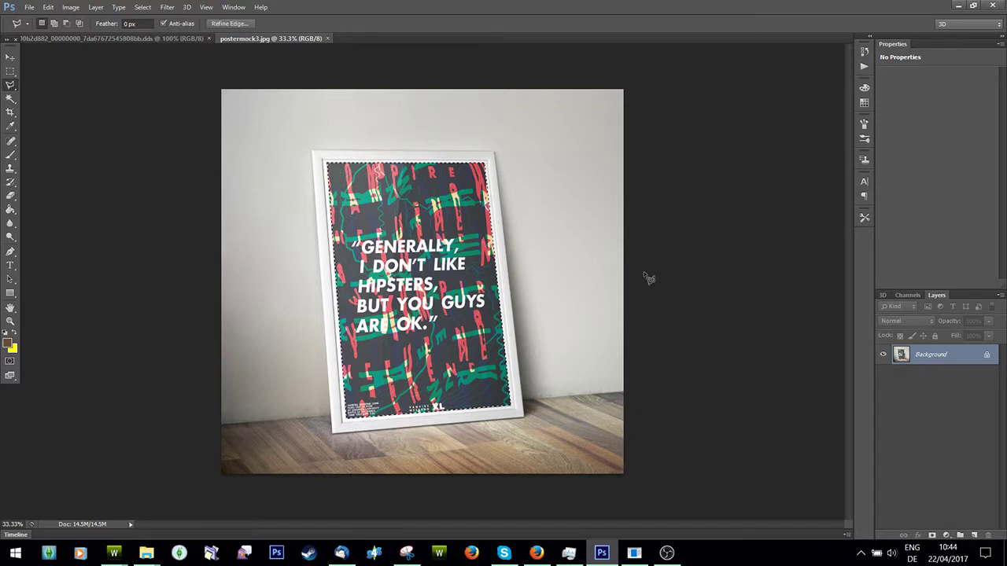
pyautogui.hotkey('ctrl', 'c')
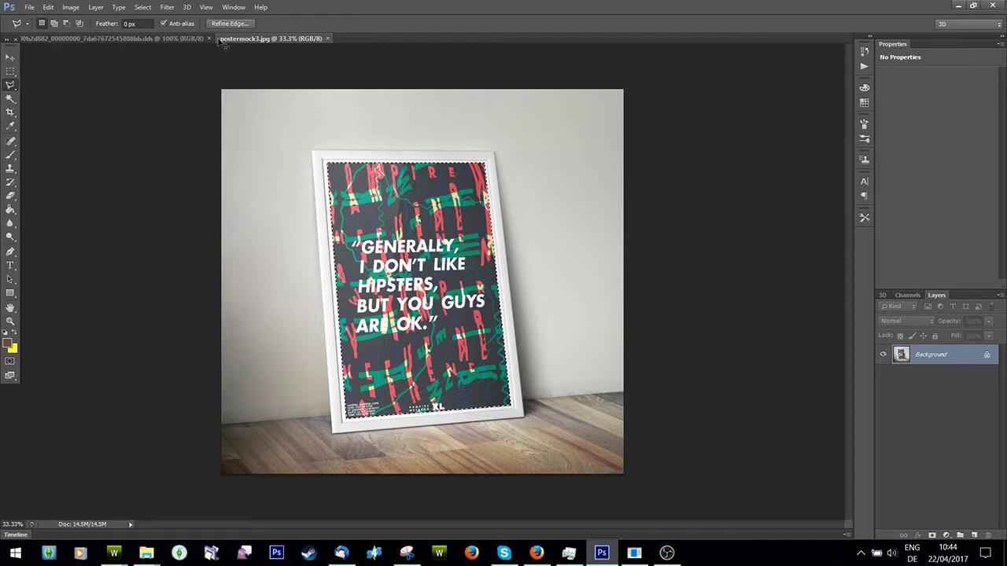
# Paste the copied poster into the DDS texture document as a new layer and try to scale it down with Free Transform.
pyautogui.hotkey('ctrl', 'Tab')
pyautogui.hotkey('ctrl', 'v')
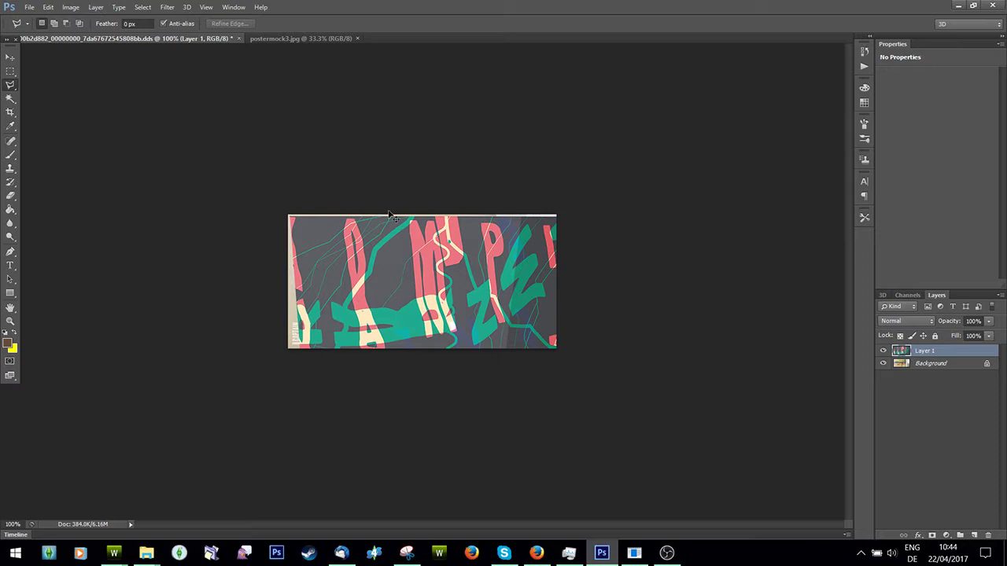
pyautogui.hotkey('ctrl', 't')
pyautogui.moveTo(821, 216); pyautogui.dragTo(493, 309)
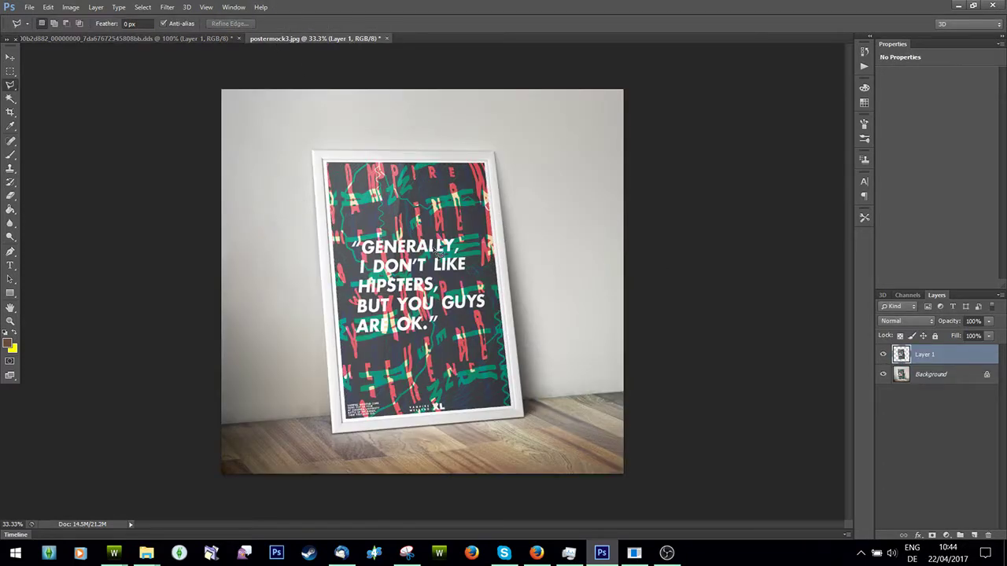
# Hide the Background layer of postermock3.jpg, leaving only the cut-out poster layer showing.
pyautogui.click(444, 218)
pyautogui.click(883, 376)
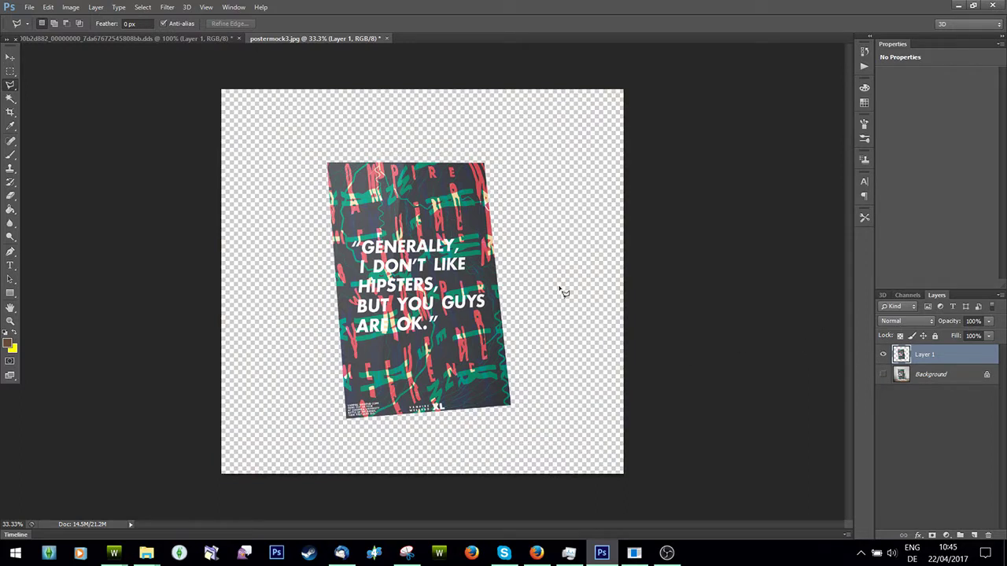
pyautogui.click(70, 7)
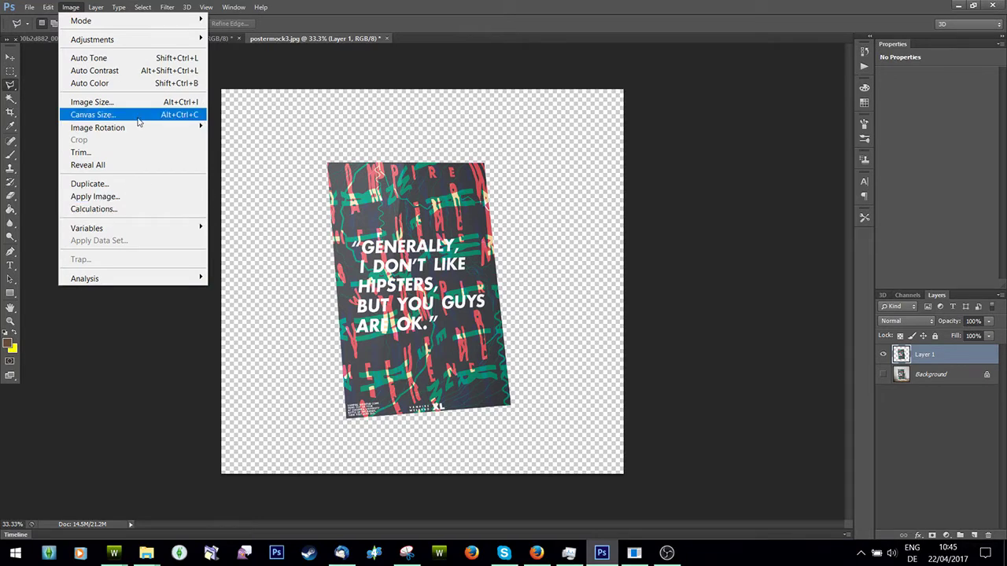
pyautogui.click(48, 7)
pyautogui.moveTo(140, 265)
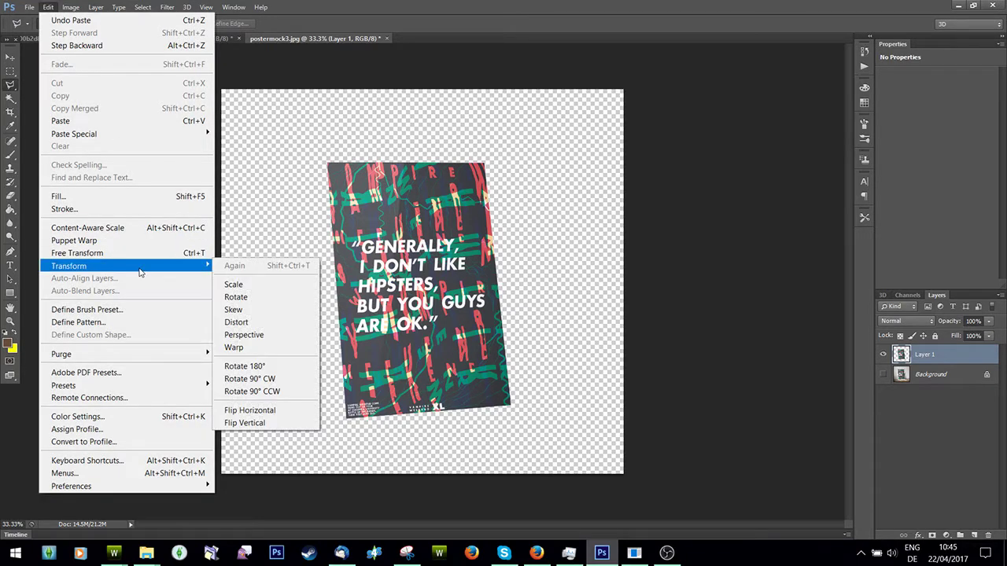
pyautogui.click(236, 347)
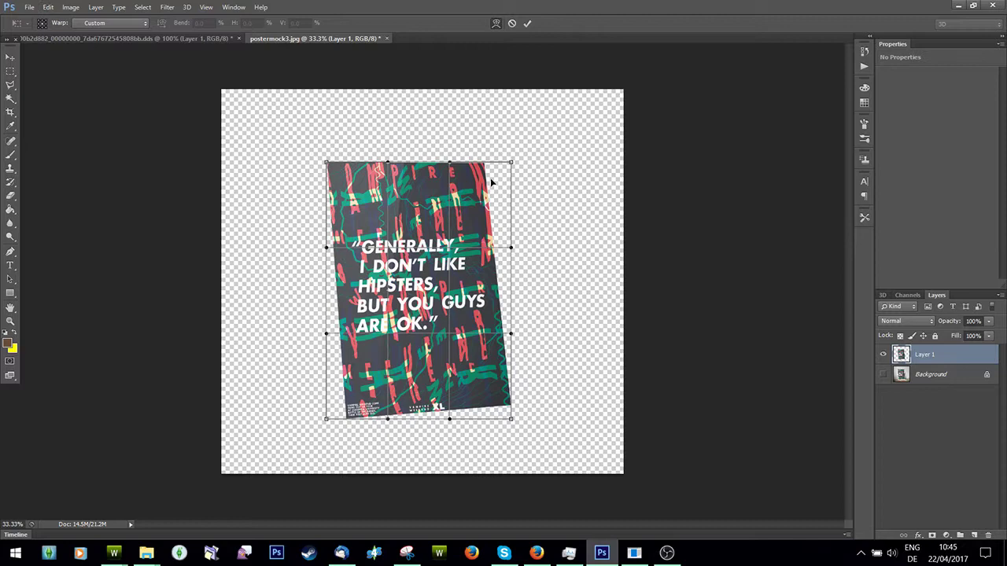
pyautogui.moveTo(529, 163)
pyautogui.mouseDown()
pyautogui.moveTo(560, 157)
pyautogui.moveTo(519, 161)
pyautogui.mouseUp()
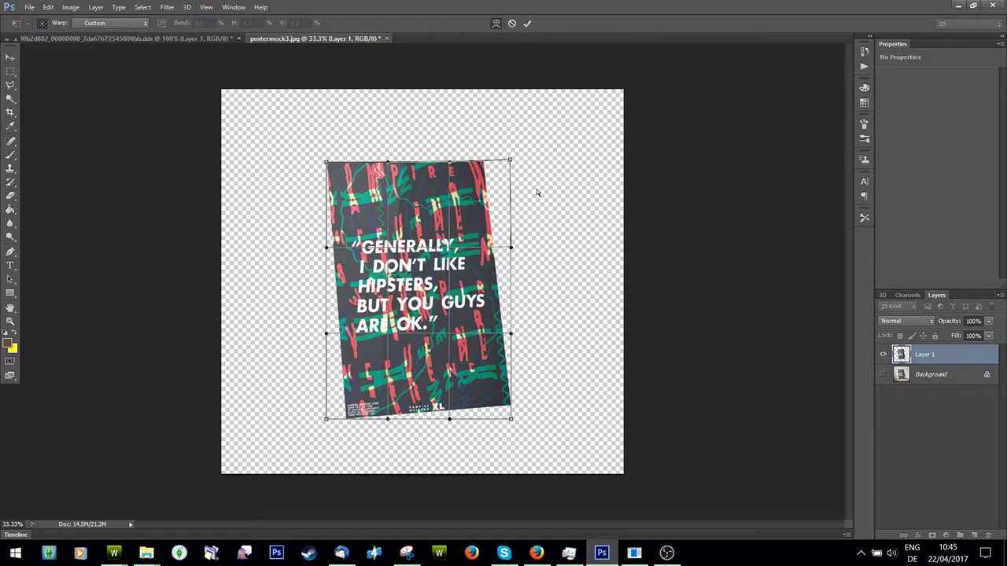
pyautogui.click(512, 23)
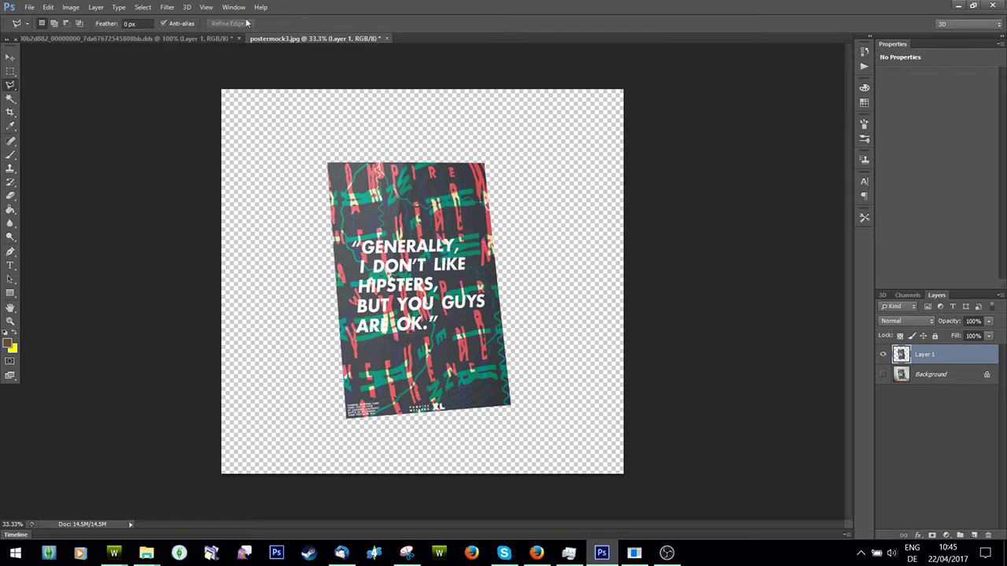
pyautogui.click(70, 7)
pyautogui.moveTo(48, 7)
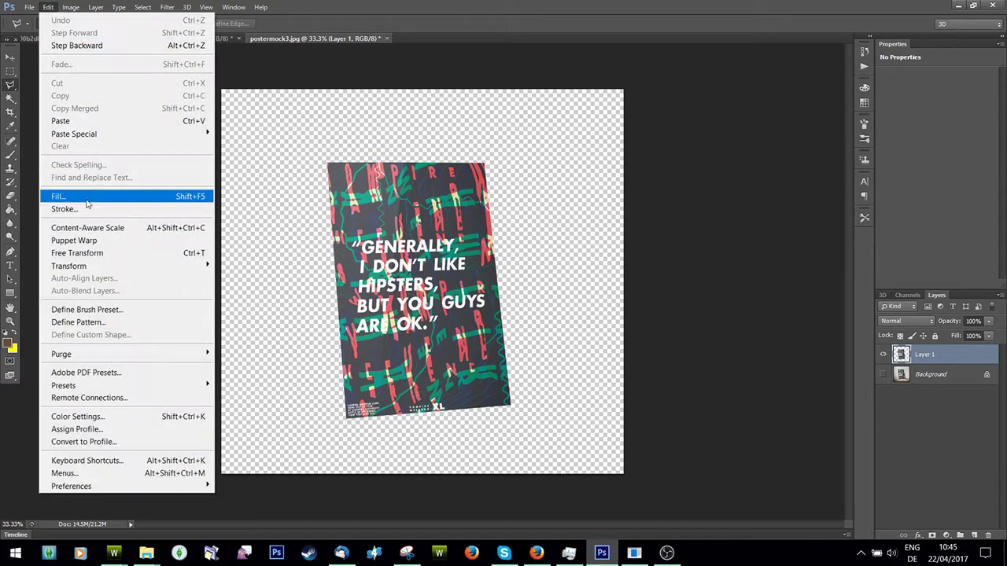
pyautogui.moveTo(92, 266)
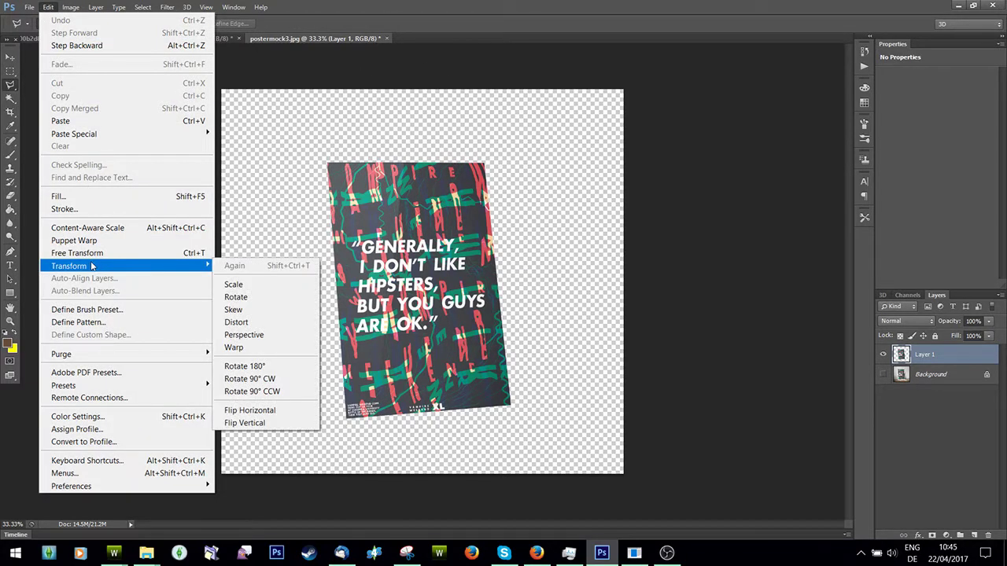
pyautogui.click(274, 335)
pyautogui.moveTo(466, 204); pyautogui.dragTo(476, 169)
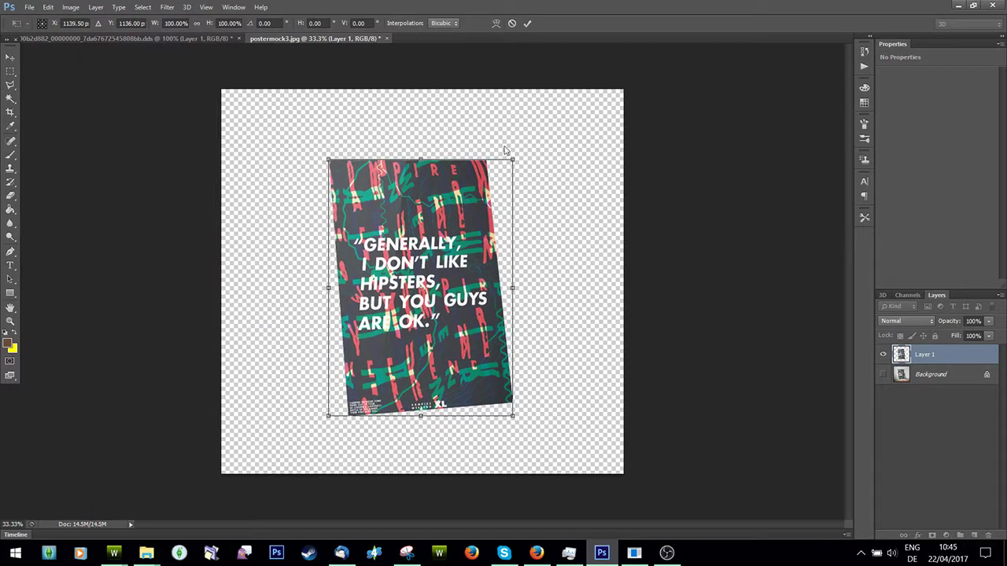
pyautogui.click(527, 23)
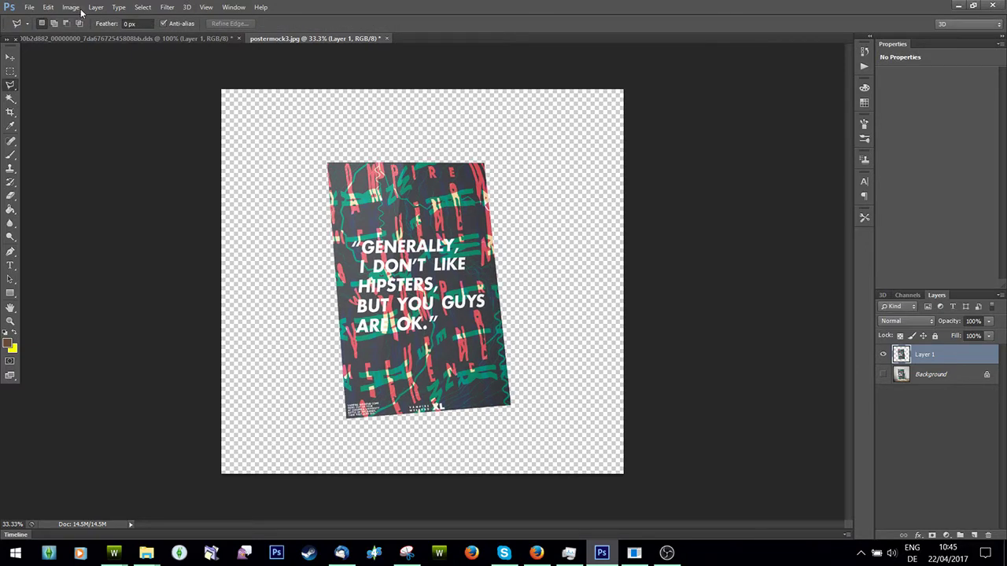
# Skew the cut-out poster's corners until its tilted edges run roughly vertical and horizontal, and apply the transformation.
pyautogui.click(70, 7)
pyautogui.moveTo(48, 7)
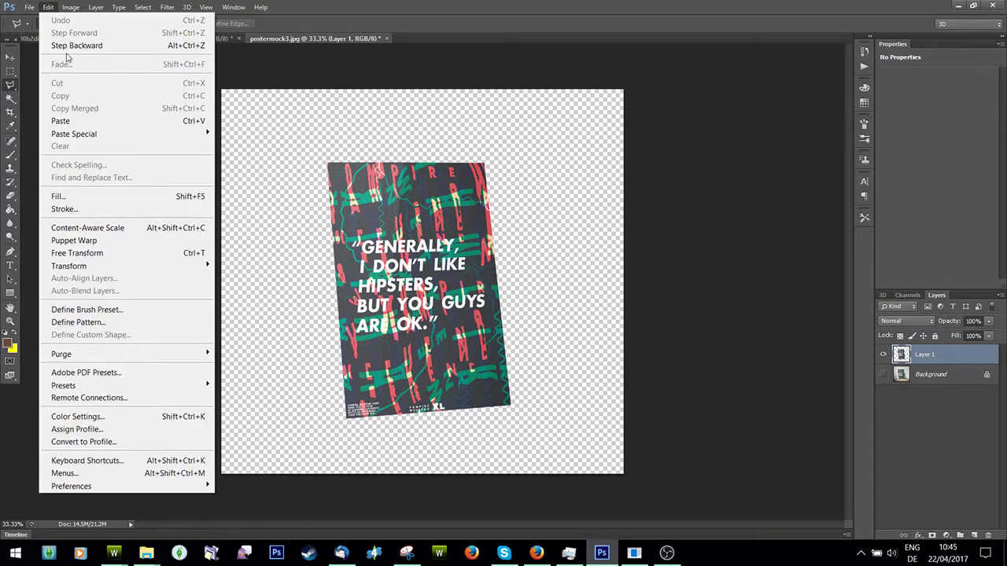
pyautogui.moveTo(76, 269)
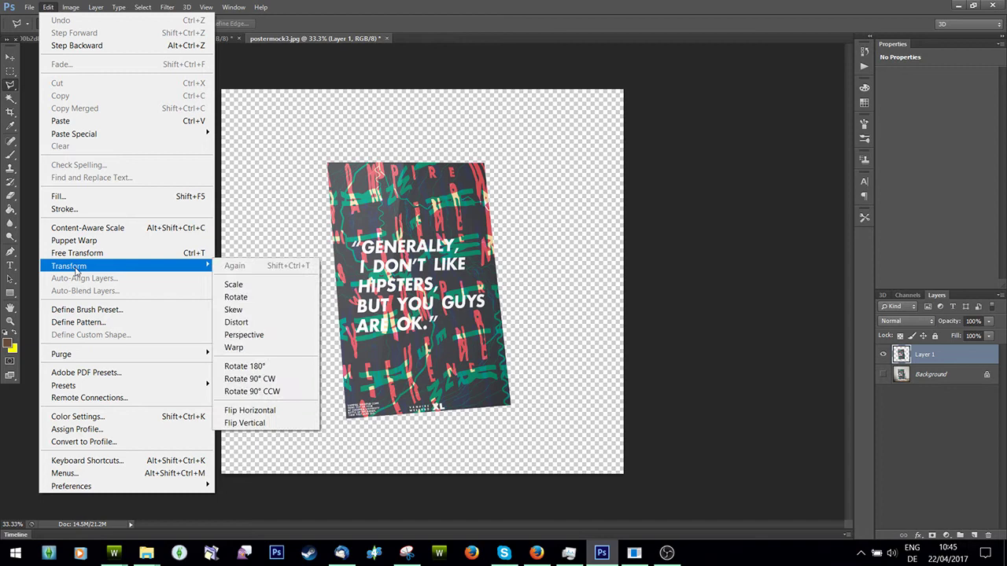
pyautogui.click(232, 309)
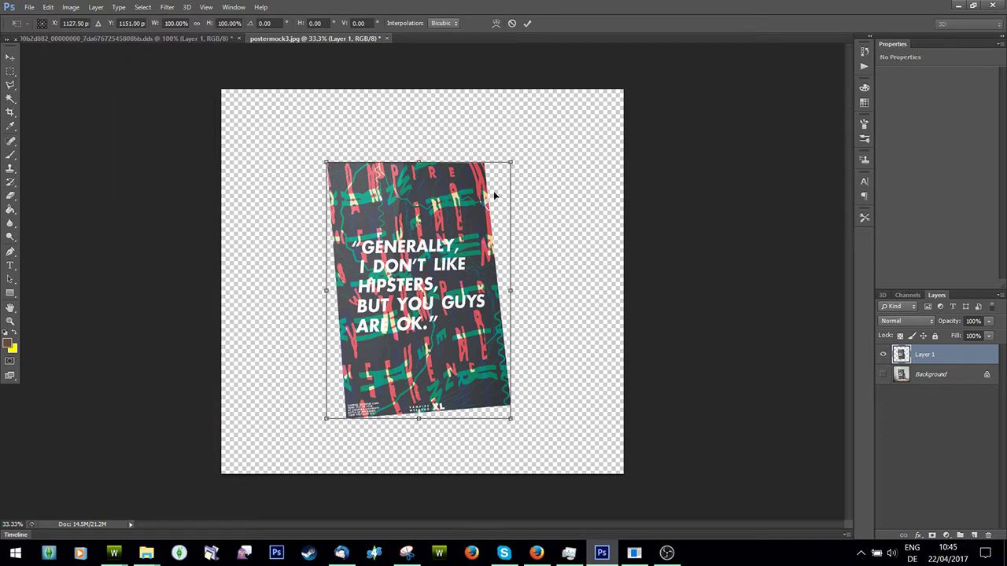
pyautogui.moveTo(515, 171); pyautogui.dragTo(512, 154)
pyautogui.moveTo(492, 388); pyautogui.dragTo(498, 409)
pyautogui.moveTo(508, 154); pyautogui.dragTo(522, 152)
pyautogui.moveTo(326, 153); pyautogui.dragTo(335, 151)
pyautogui.moveTo(522, 157); pyautogui.dragTo(527, 151)
pyautogui.moveTo(498, 409); pyautogui.dragTo(495, 427)
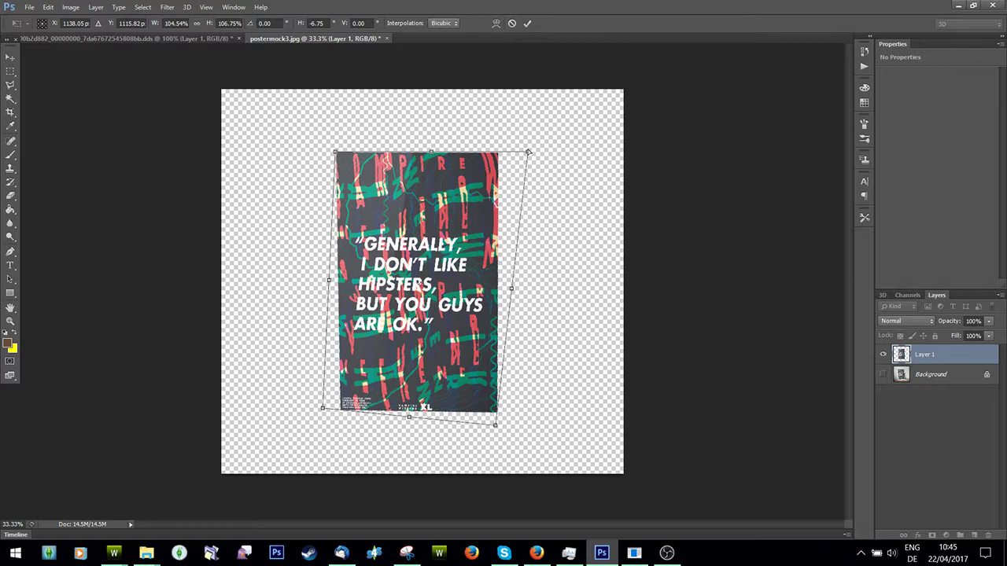
pyautogui.moveTo(528, 152); pyautogui.dragTo(530, 152)
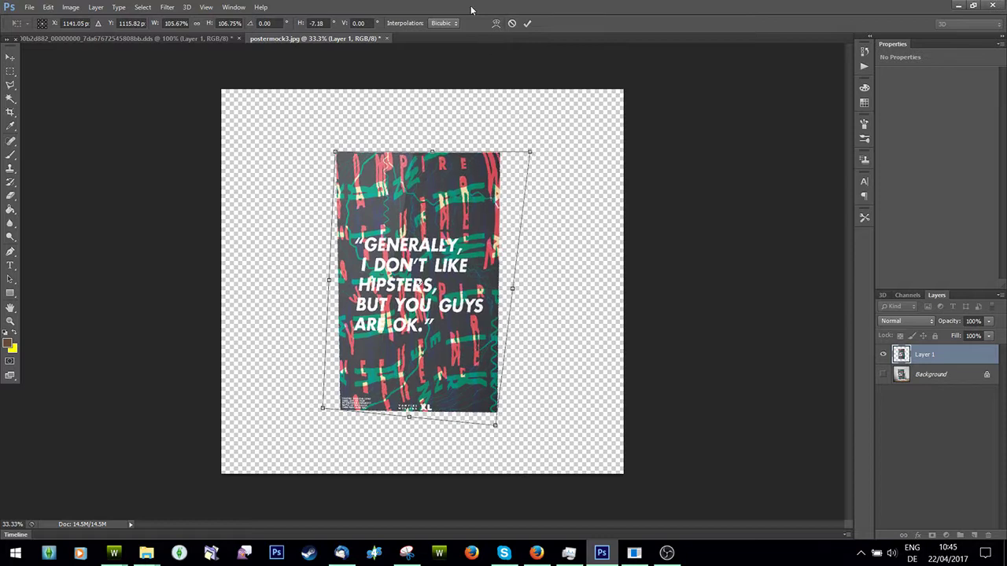
pyautogui.click(528, 23)
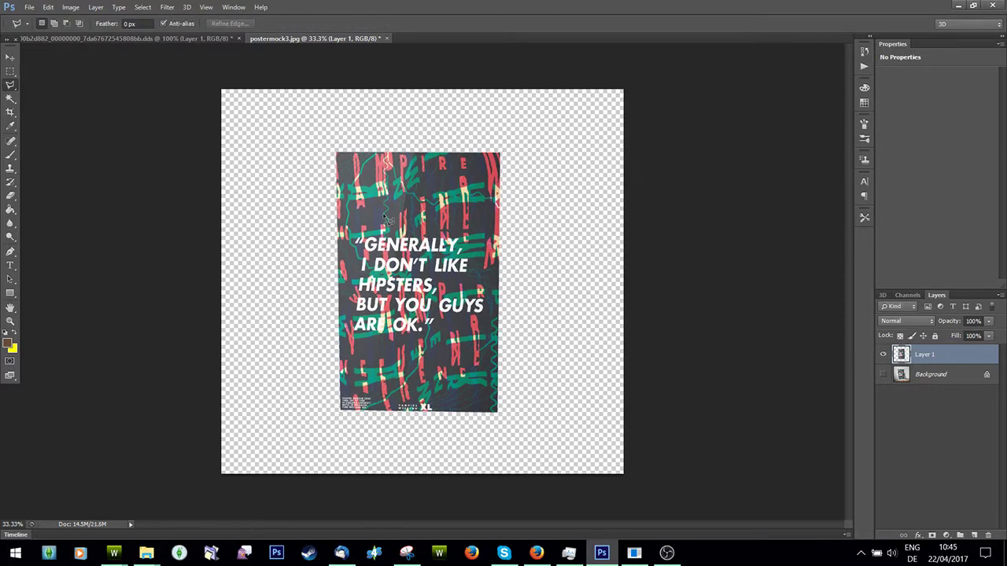
# Select the poster with a rectangular marquee, skew its two lower corners slightly outward to square it up, and apply.
pyautogui.click(11, 71)
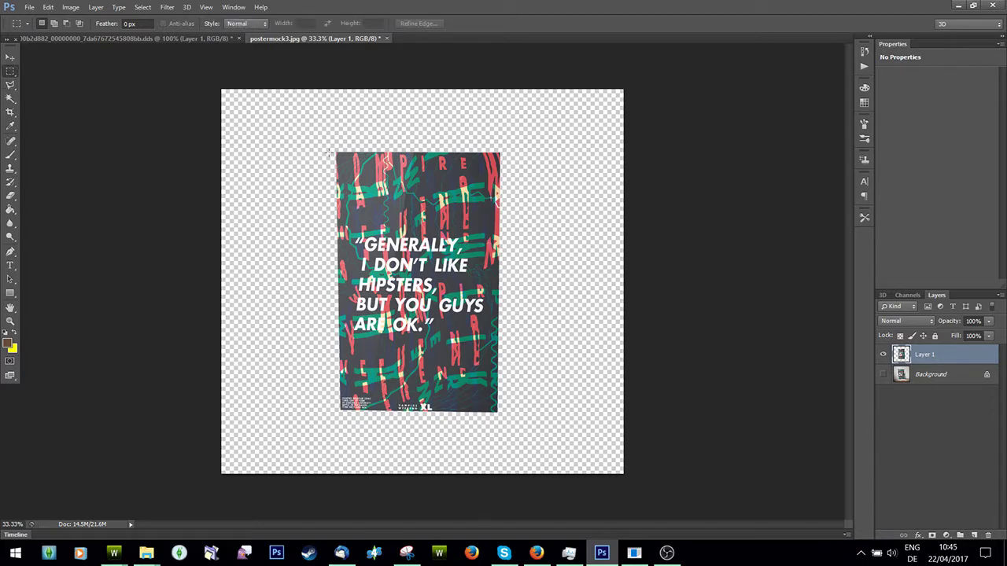
pyautogui.moveTo(471, 408); pyautogui.dragTo(500, 415)
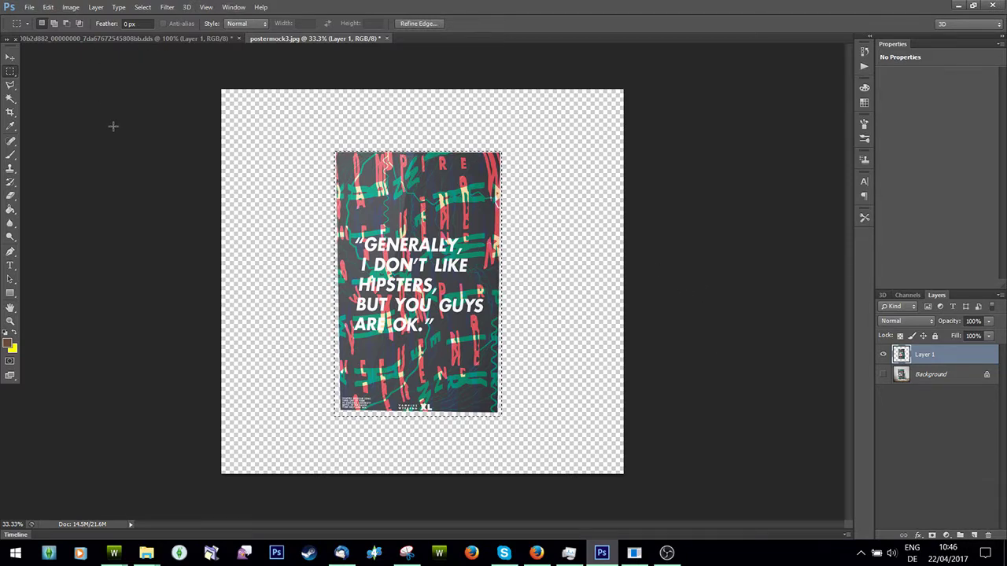
pyautogui.click(70, 8)
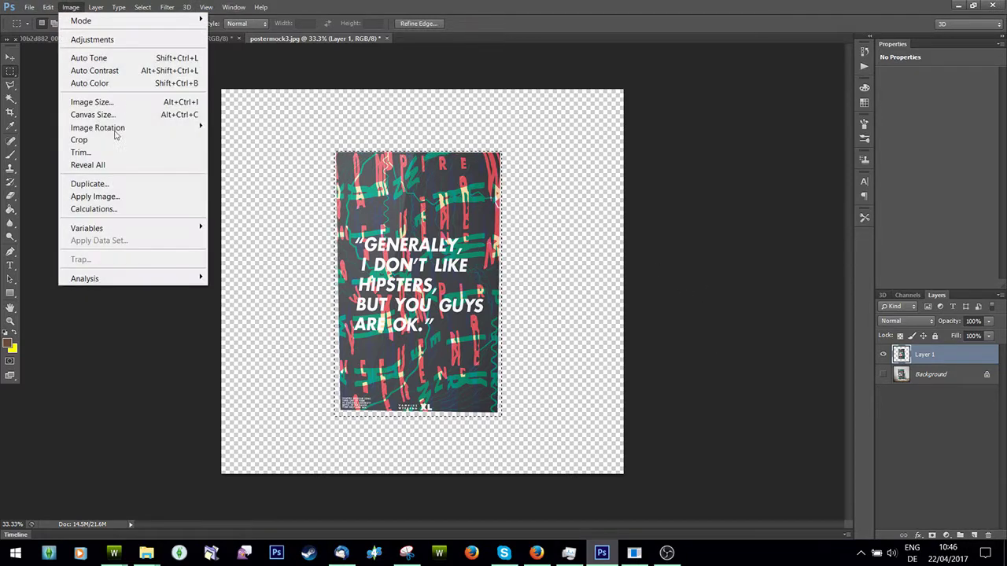
pyautogui.moveTo(48, 7)
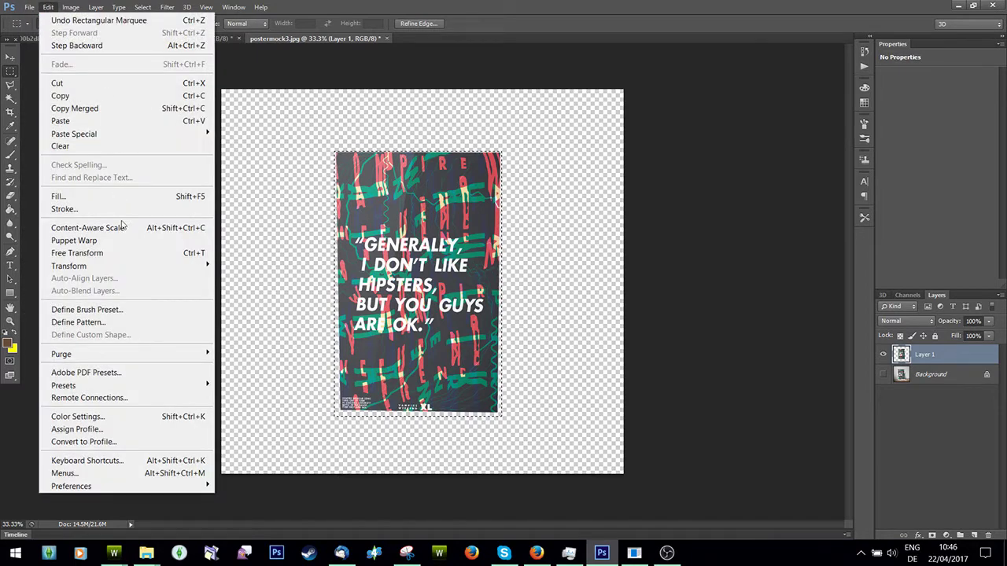
pyautogui.moveTo(118, 266)
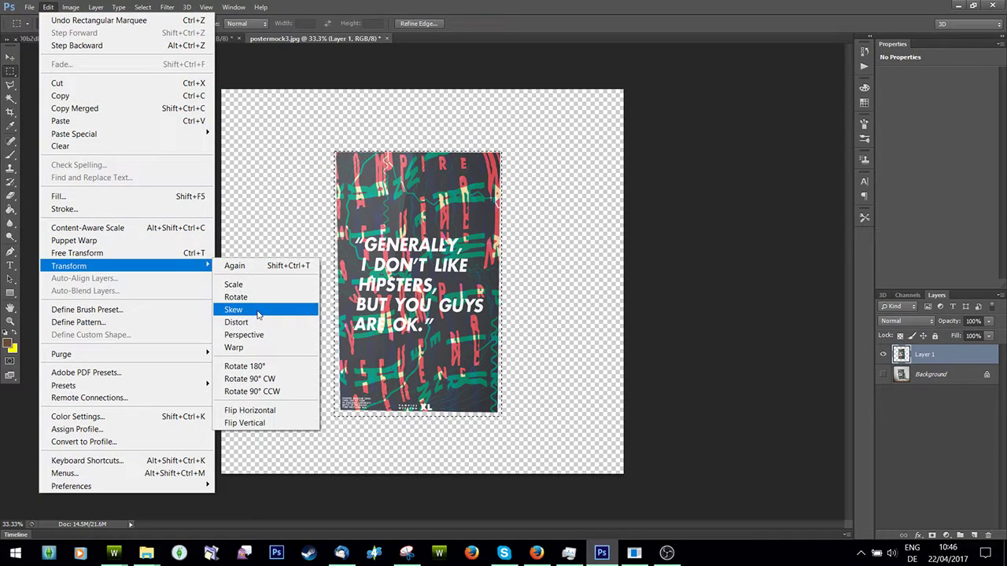
pyautogui.click(258, 313)
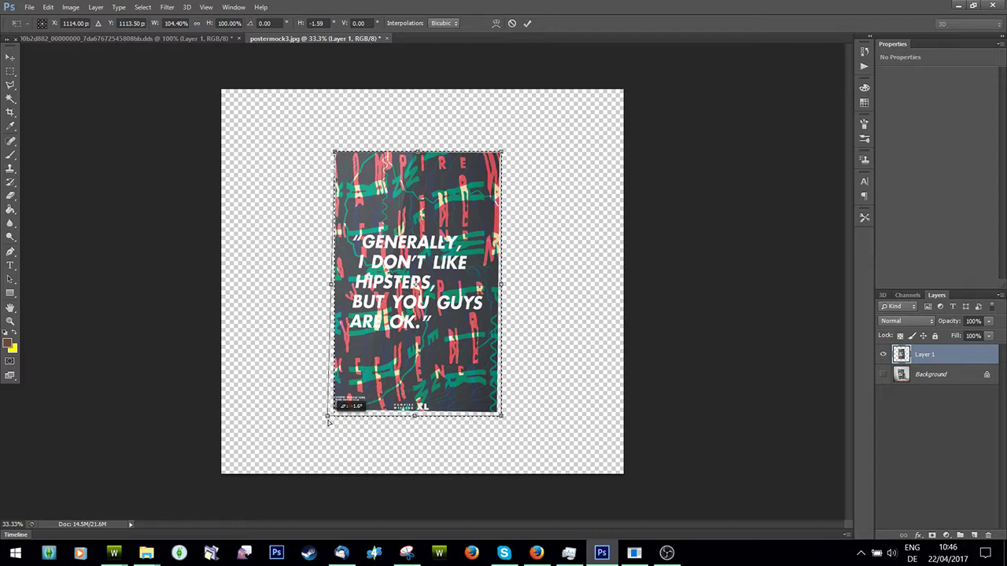
pyautogui.moveTo(327, 422); pyautogui.dragTo(329, 419)
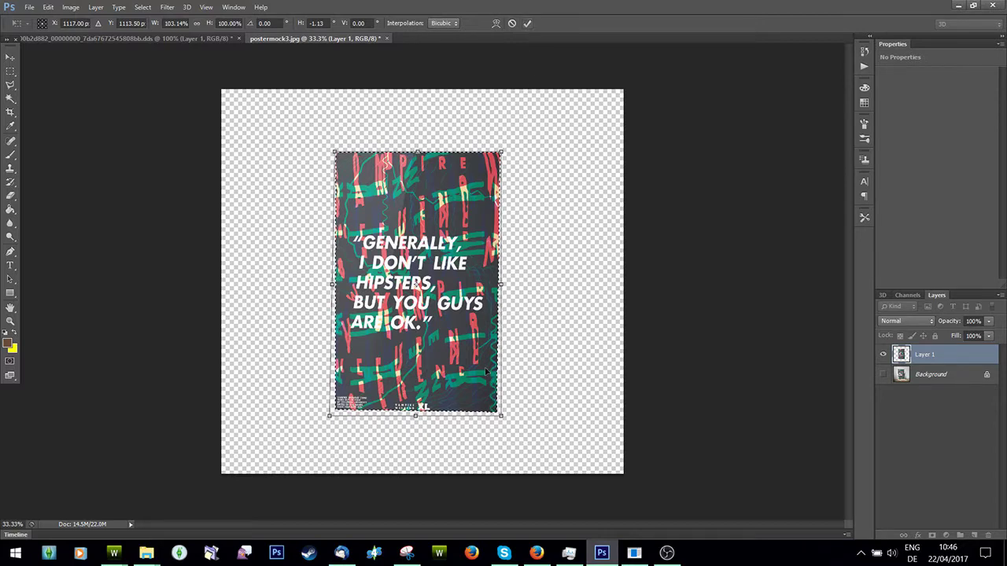
pyautogui.moveTo(501, 417); pyautogui.dragTo(504, 418)
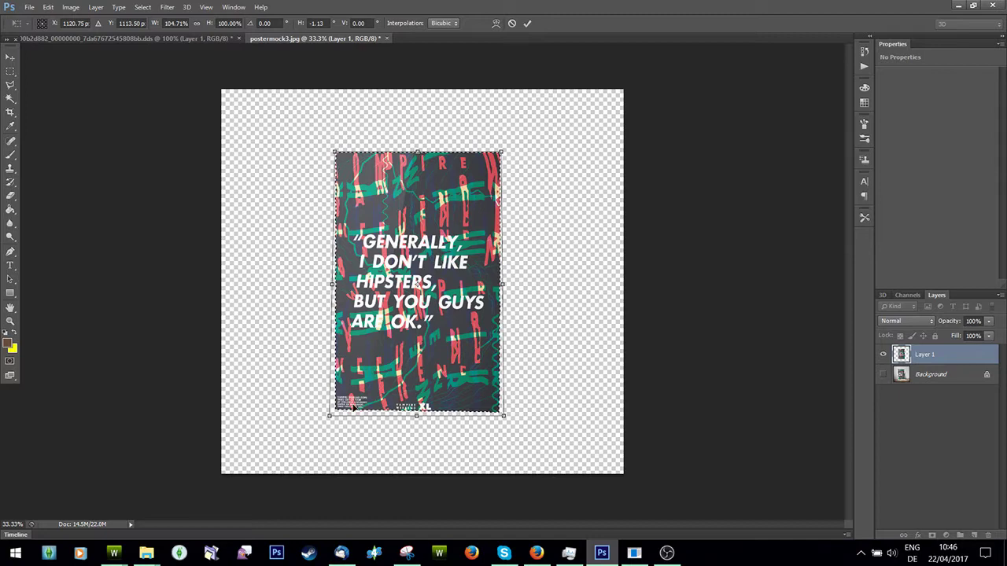
pyautogui.click(528, 23)
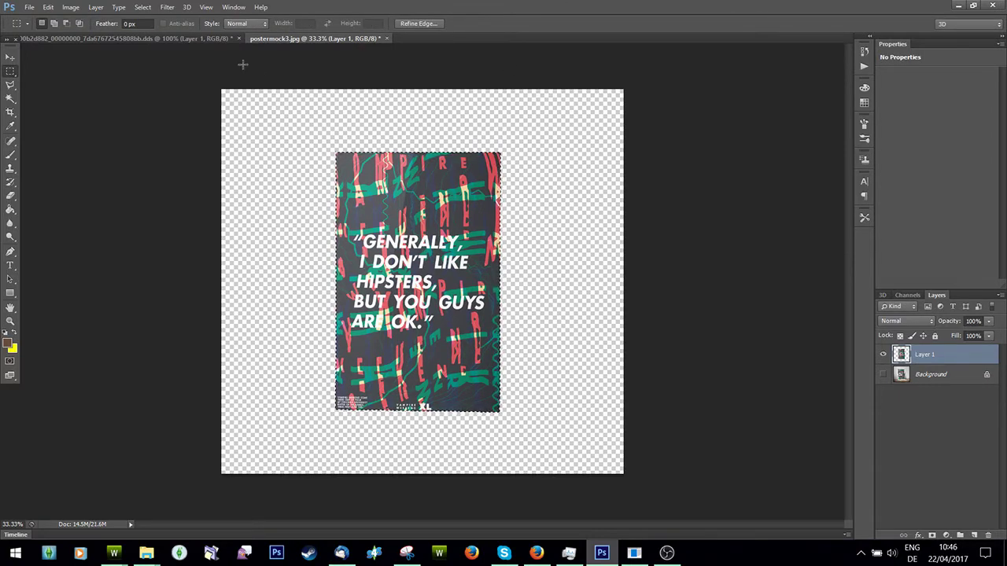
# Paste the straightened poster into the DDS texture document as a new layer and delete the earlier pasted Layer 1.
pyautogui.click(179, 37)
pyautogui.hotkey('ctrl', 'v')
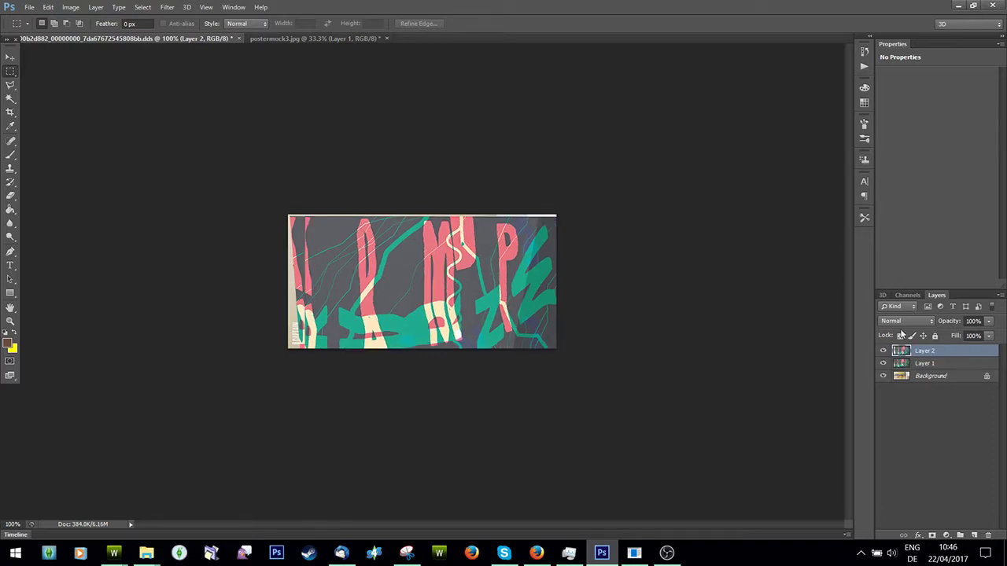
pyautogui.click(923, 363)
pyautogui.click(984, 537)
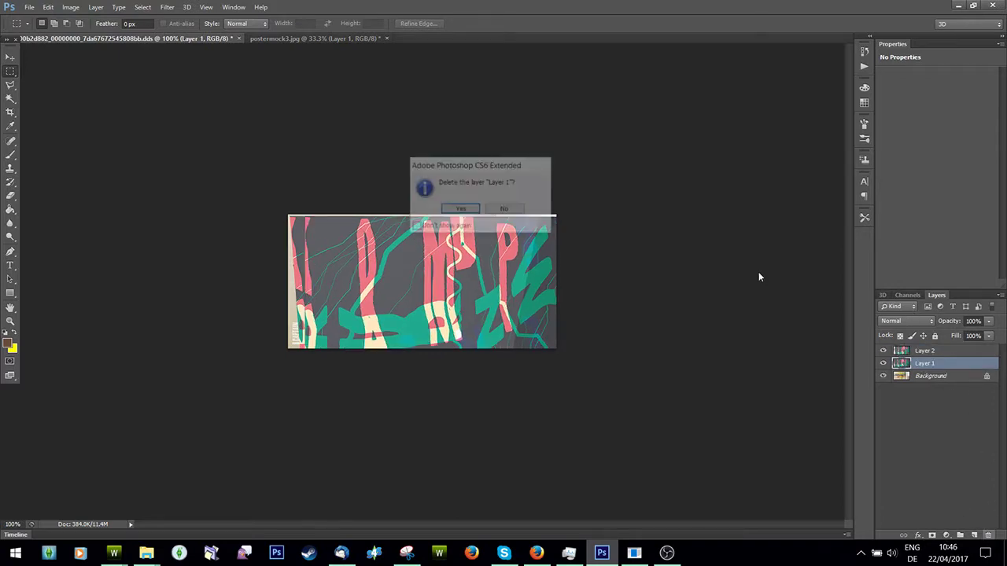
pyautogui.click(463, 211)
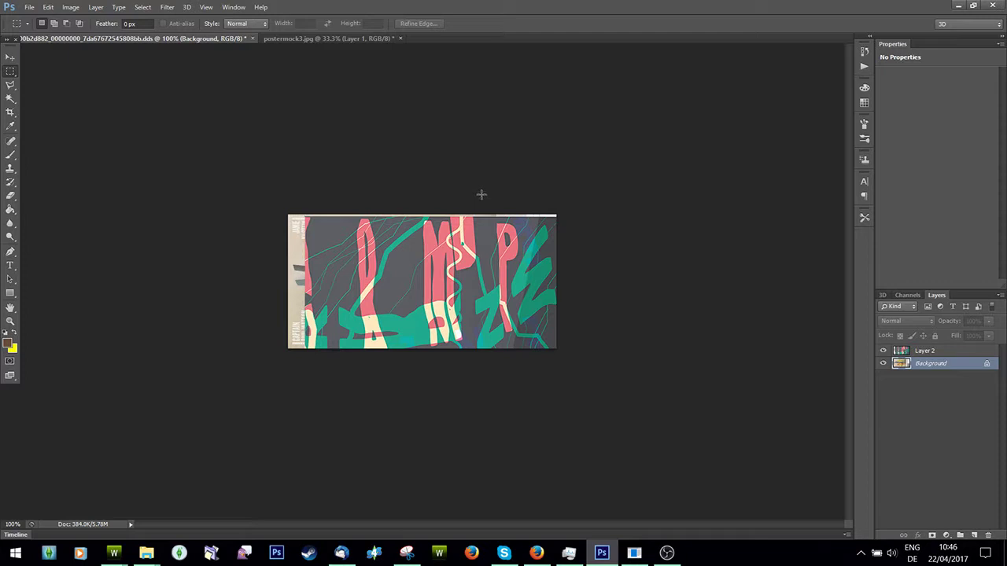
# Move the new poster layer over the texture canvas, rotate it by -90° with Free Transform, and apply.
pyautogui.click(10, 58)
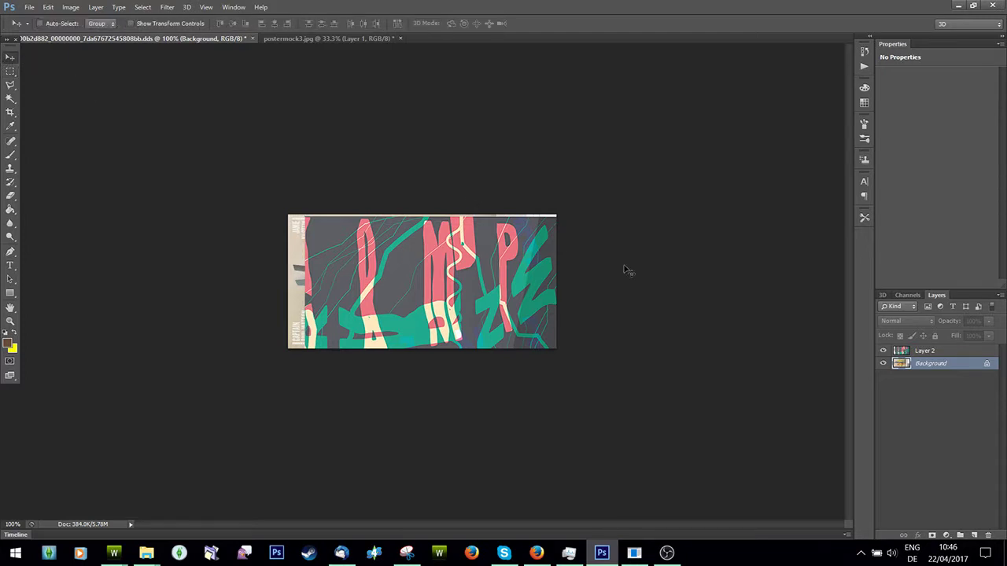
pyautogui.click(923, 355)
pyautogui.hotkey('ctrl', 't')
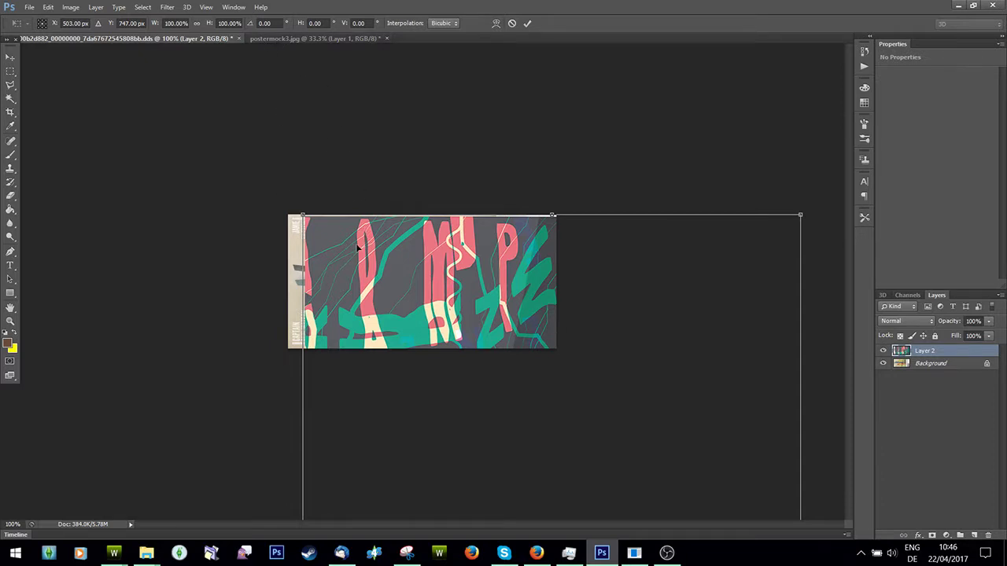
pyautogui.moveTo(358, 248); pyautogui.dragTo(406, 290)
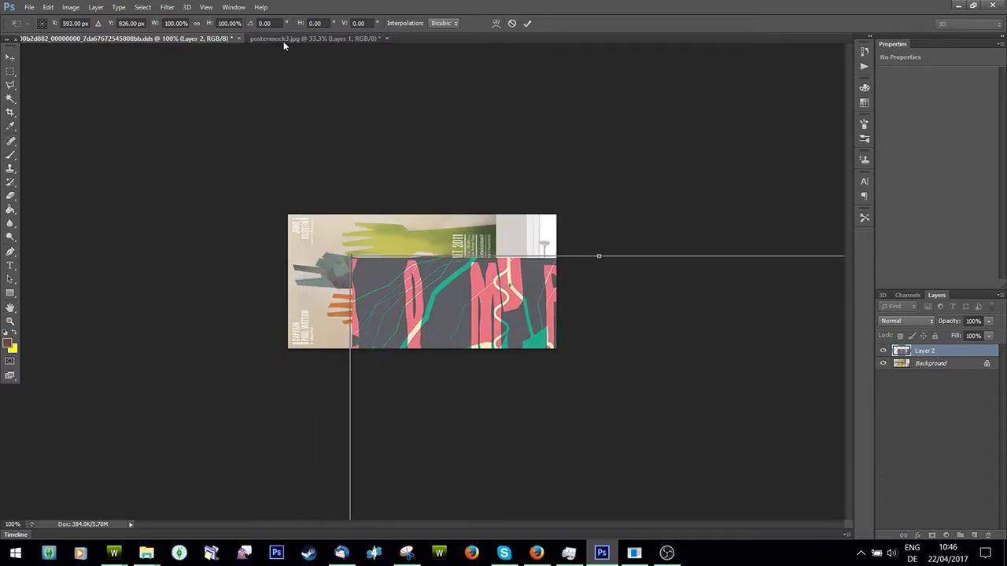
pyautogui.click(265, 23)
pyautogui.write('90')
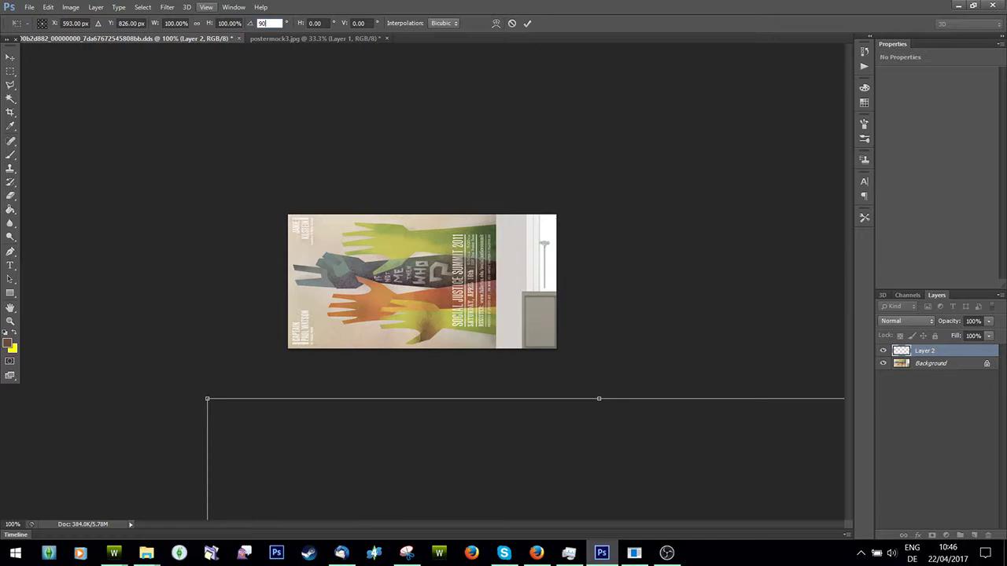
pyautogui.moveTo(515, 344); pyautogui.dragTo(453, 149)
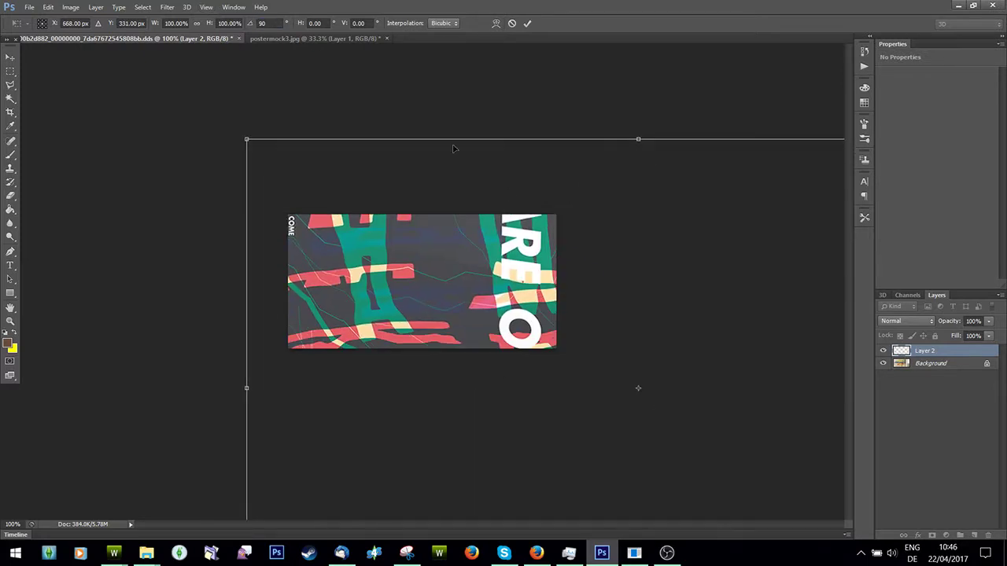
pyautogui.write('-90')
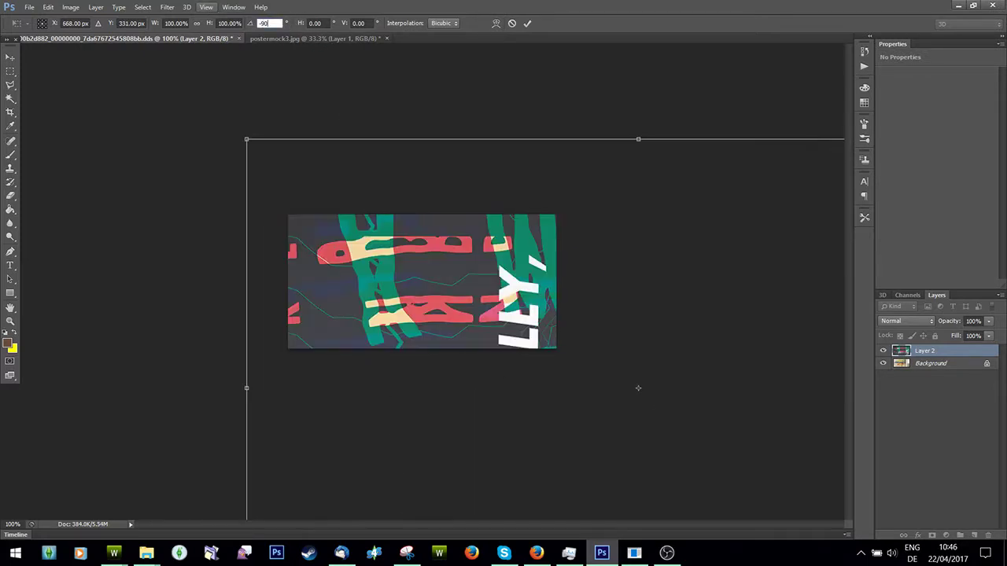
pyautogui.click(528, 23)
# Scale the poster layer to about 27% with Free Transform, fit it over the texture's original artwork area, and apply.
pyautogui.hotkey('ctrl', 't')
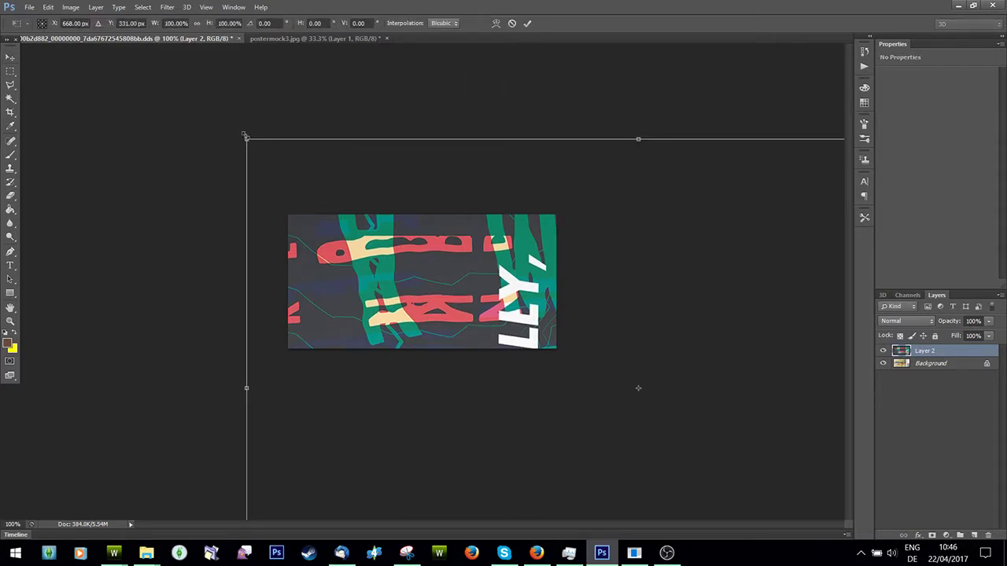
pyautogui.moveTo(244, 135); pyautogui.dragTo(374, 159)
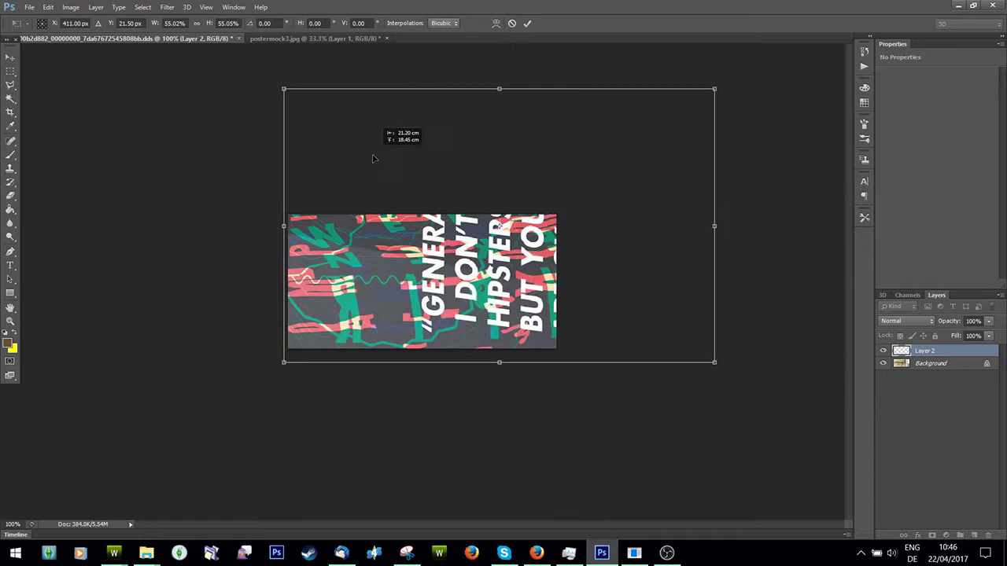
pyautogui.moveTo(284, 89); pyautogui.dragTo(284, 233)
pyautogui.moveTo(384, 245); pyautogui.dragTo(496, 354)
pyautogui.moveTo(498, 211); pyautogui.dragTo(501, 211)
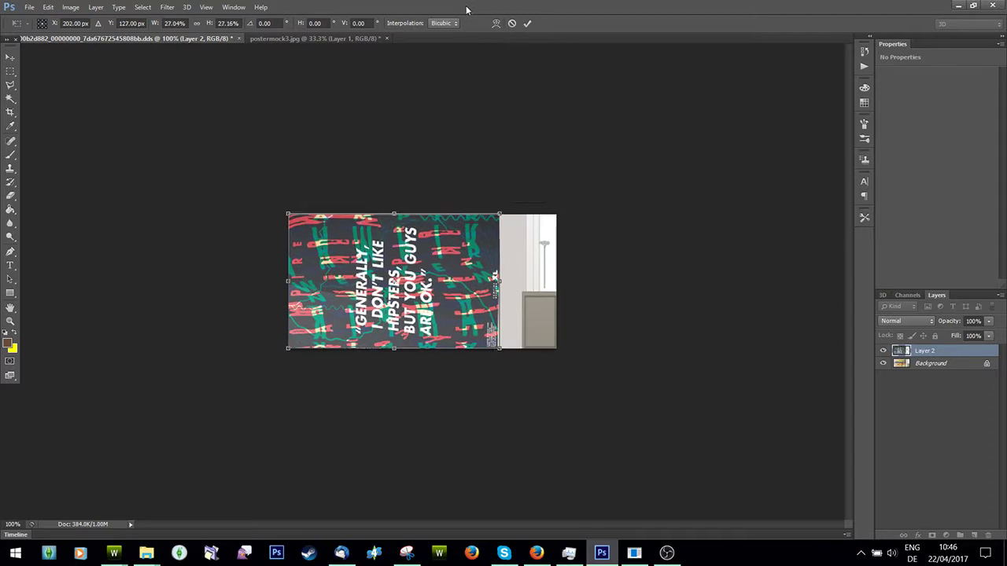
pyautogui.click(528, 24)
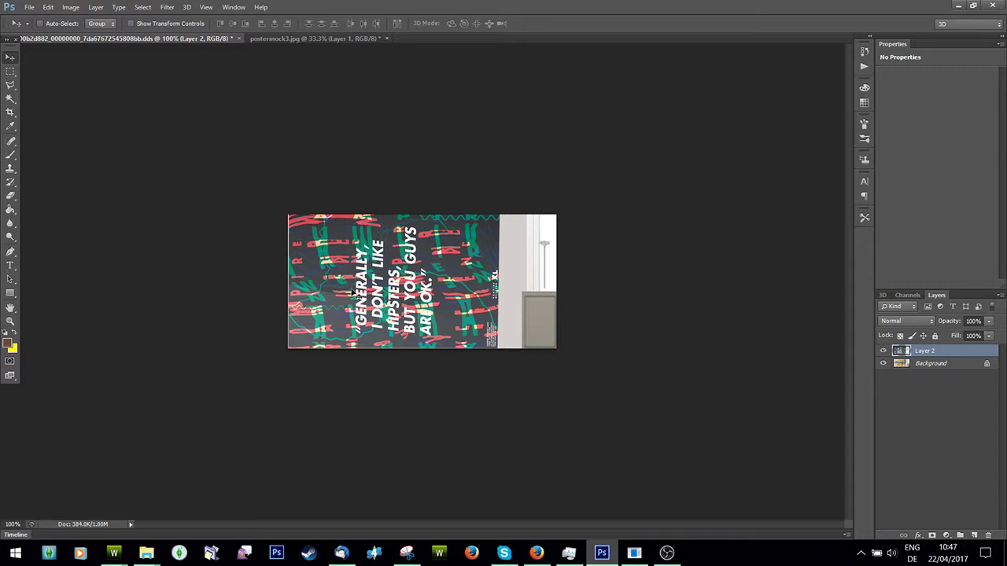
# Stretch the poster's lower-left corner slightly outward with Free Transform, apply, and nudge the layer slightly left to close the edge gap.
pyautogui.hotkey('ctrl', 't')
pyautogui.moveTo(285, 350); pyautogui.dragTo(284, 351)
pyautogui.click(528, 24)
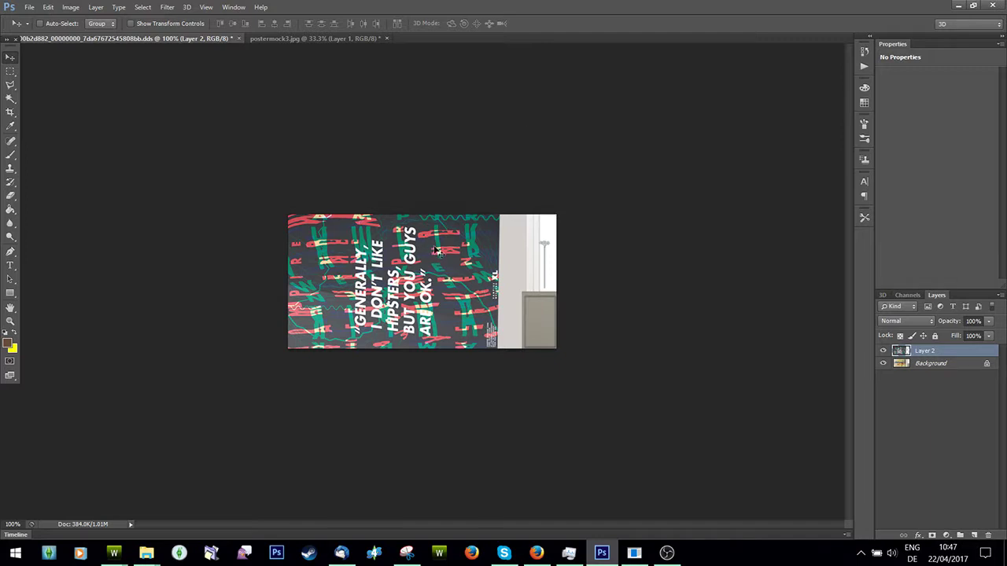
pyautogui.moveTo(437, 250); pyautogui.dragTo(430, 250)
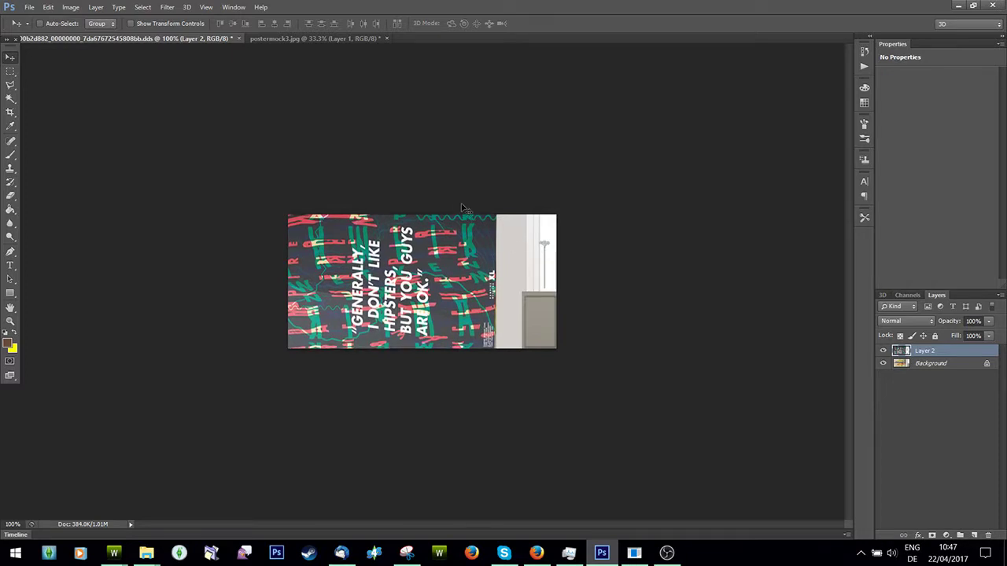
# Skew the poster layer's lower-right corner slightly outward so its right edge runs straight, and apply the transformation.
pyautogui.click(70, 7)
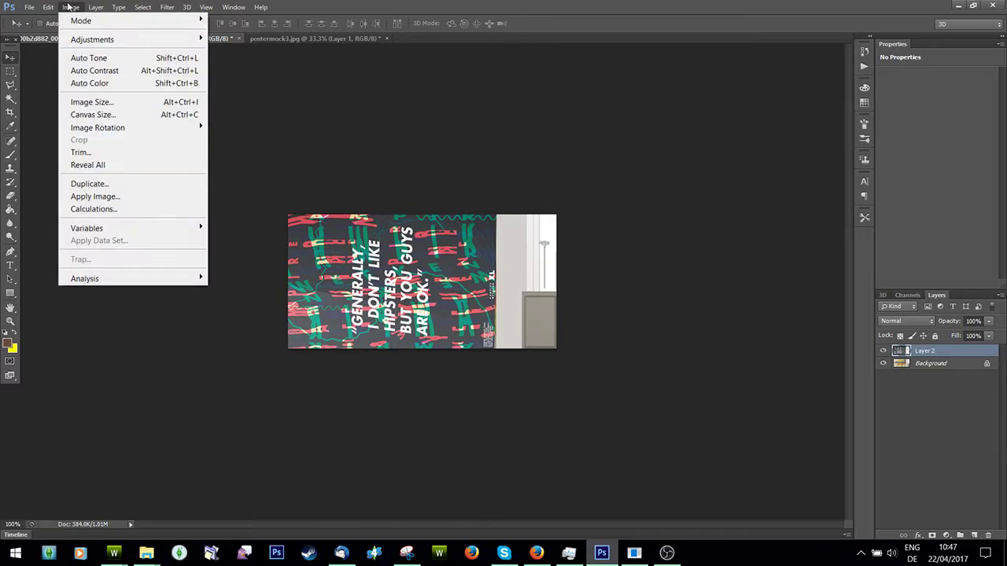
pyautogui.moveTo(48, 7)
pyautogui.moveTo(124, 267)
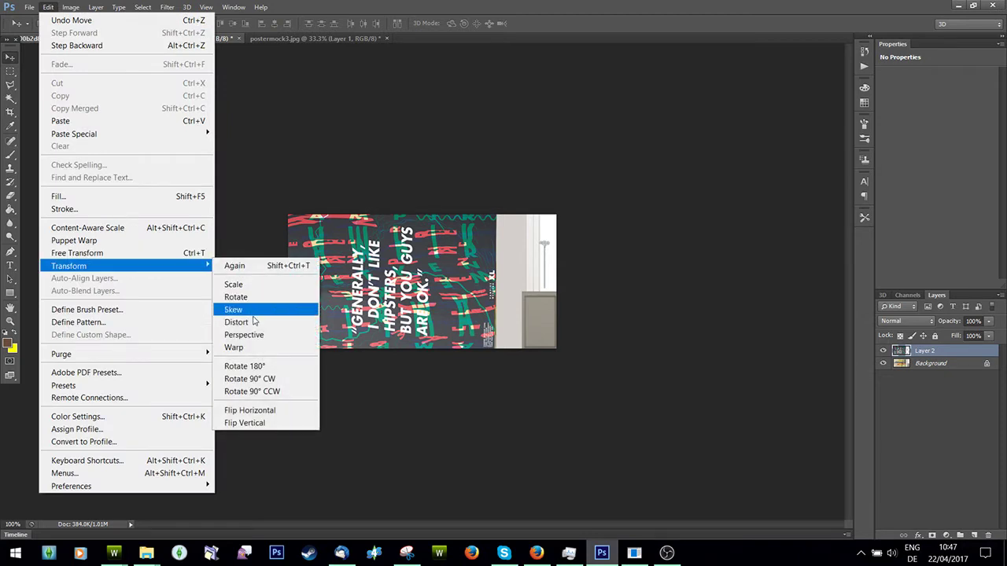
pyautogui.click(233, 310)
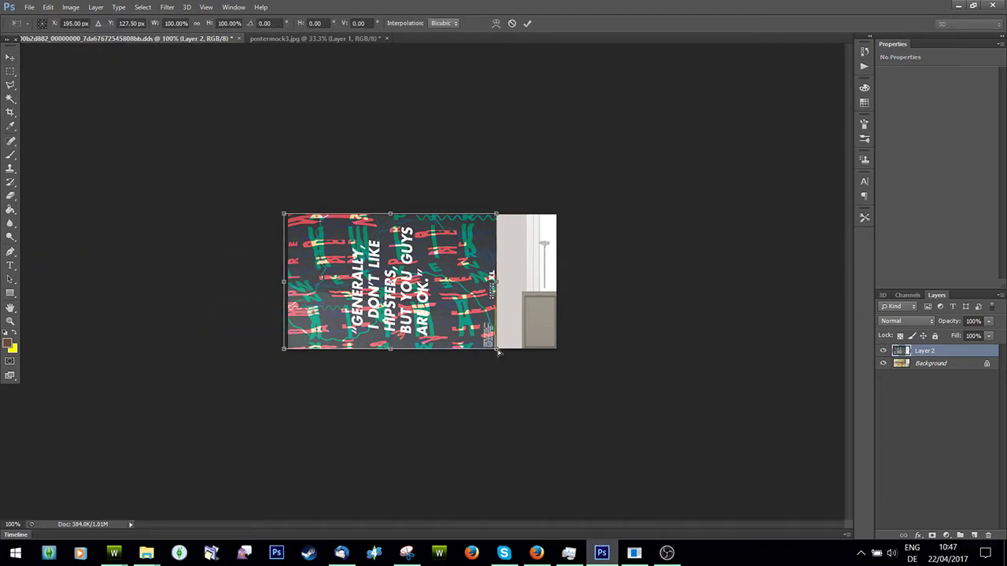
pyautogui.moveTo(497, 352); pyautogui.dragTo(501, 349)
pyautogui.click(527, 23)
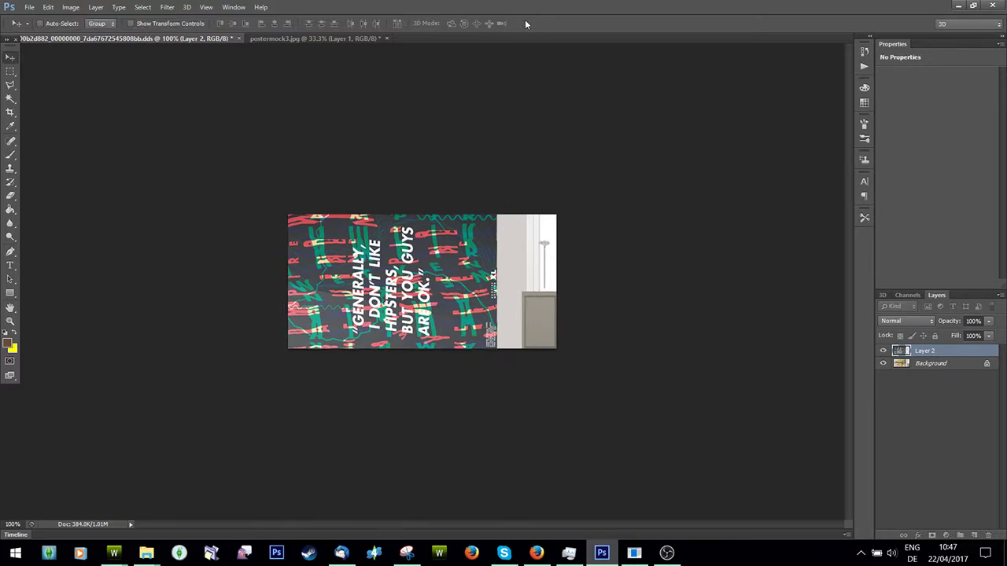
# Save the texture as Poster in D3D/DDS format in Downloads, using DXT5 interpolated alpha with generated MIP maps.
pyautogui.click(29, 8)
pyautogui.click(63, 164)
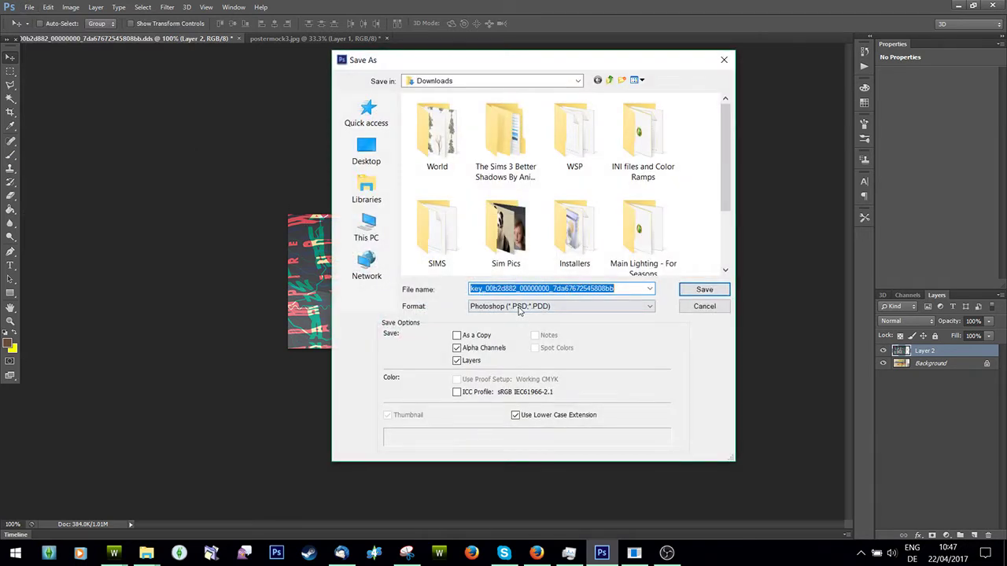
pyautogui.write('Poster')
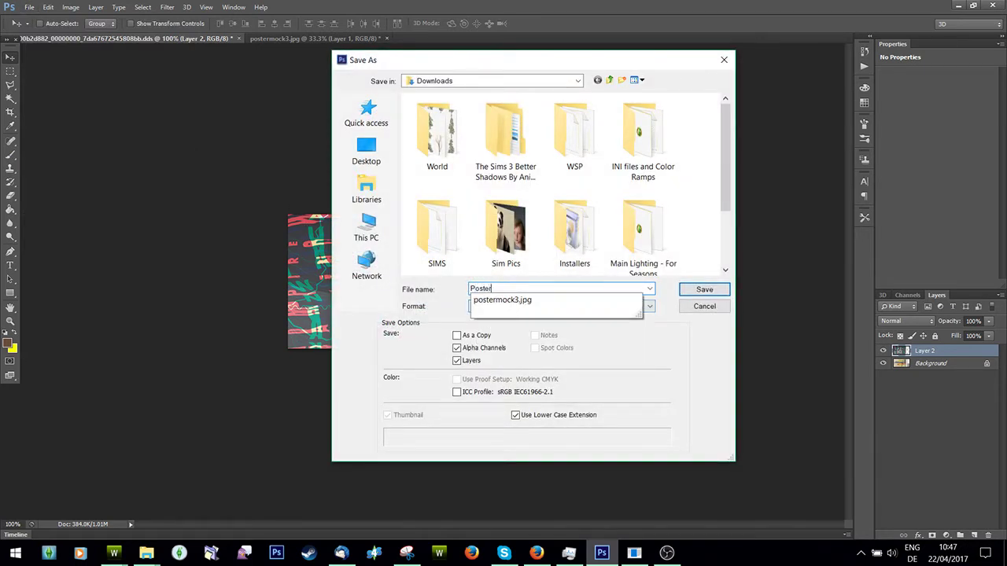
pyautogui.click(429, 310)
pyautogui.click(479, 307)
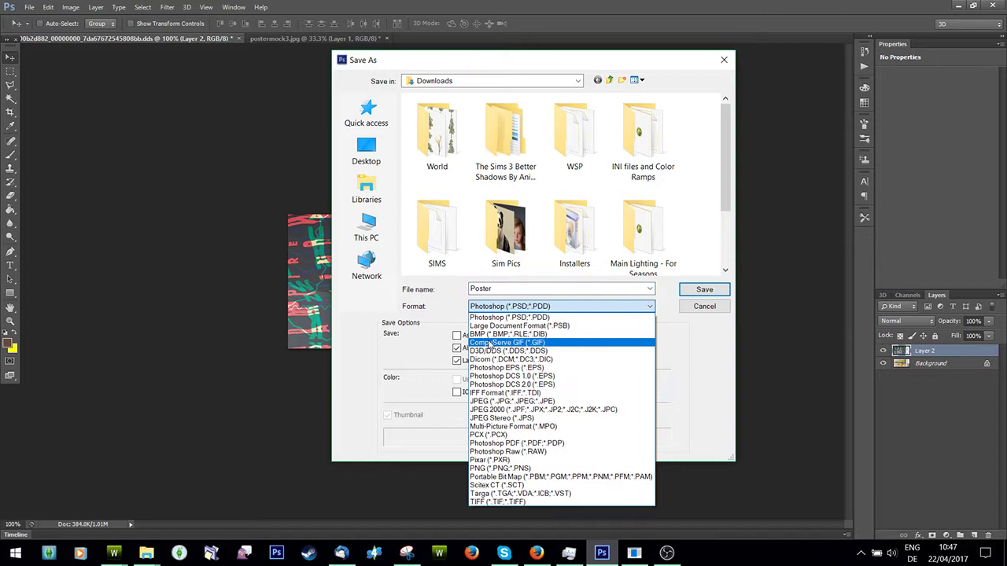
pyautogui.click(510, 350)
pyautogui.click(703, 289)
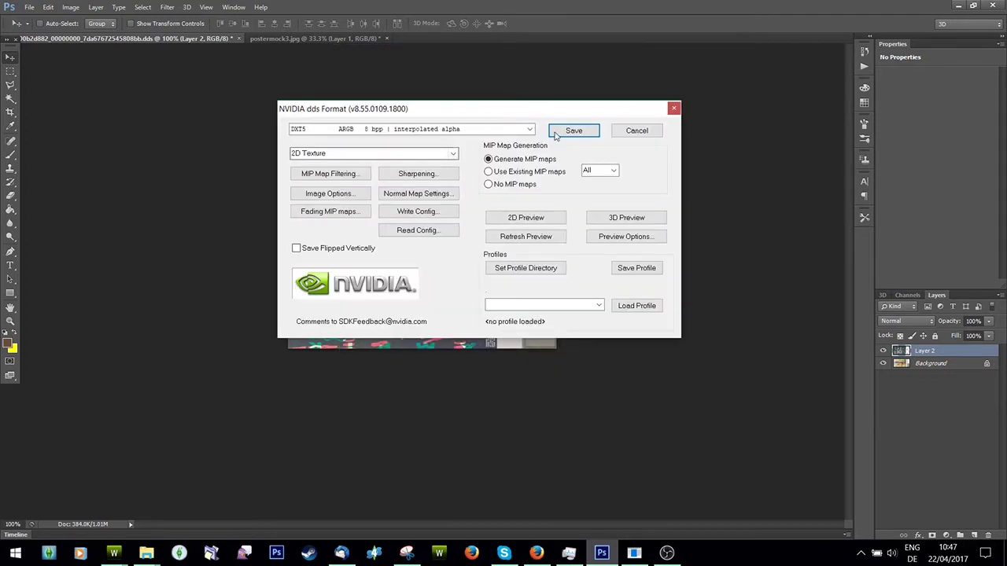
pyautogui.click(563, 132)
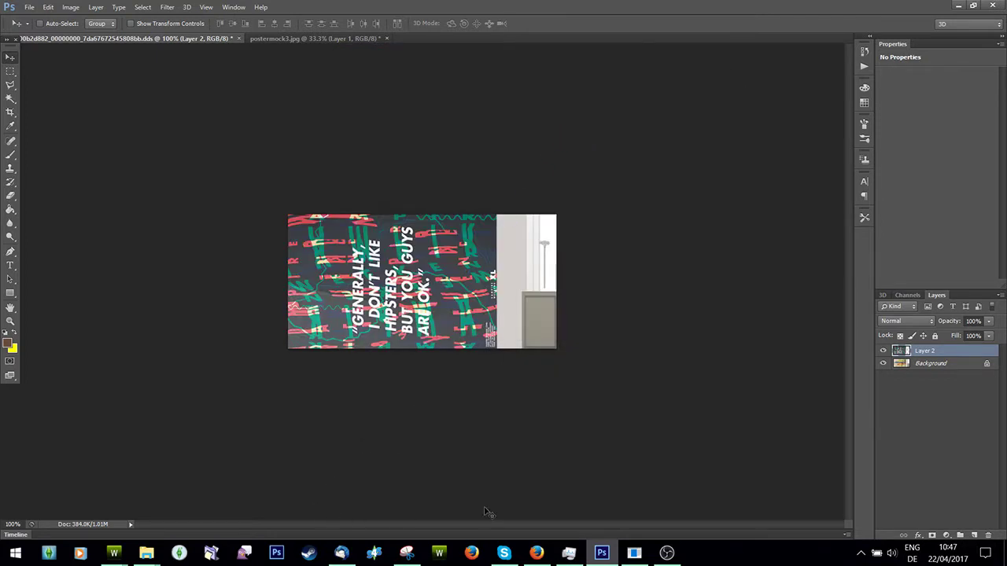
# Switch to TSR Workshop's Image Editor, import the Poster DDS file as the overlay texture, and accept it.
pyautogui.click(118, 554)
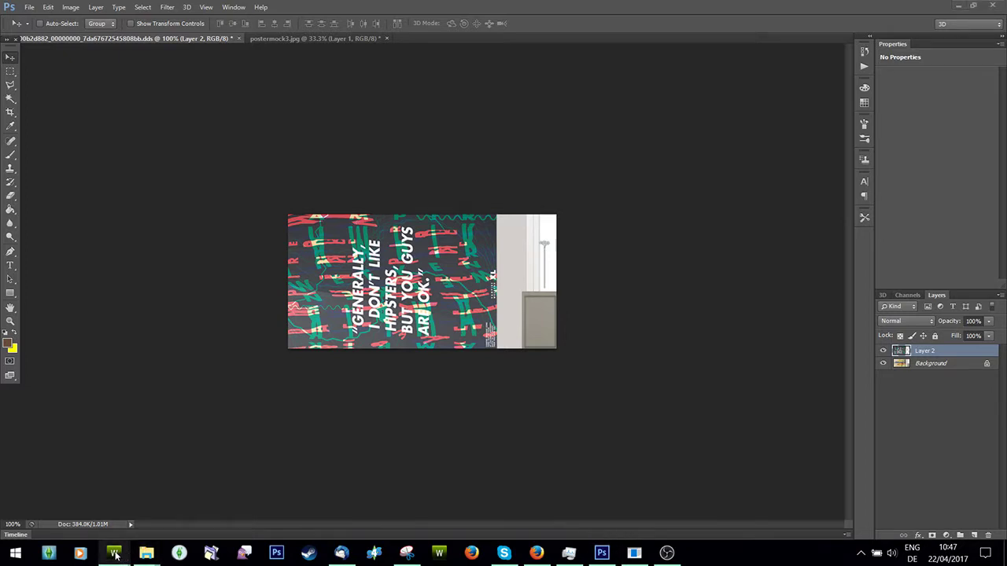
pyautogui.click(185, 492)
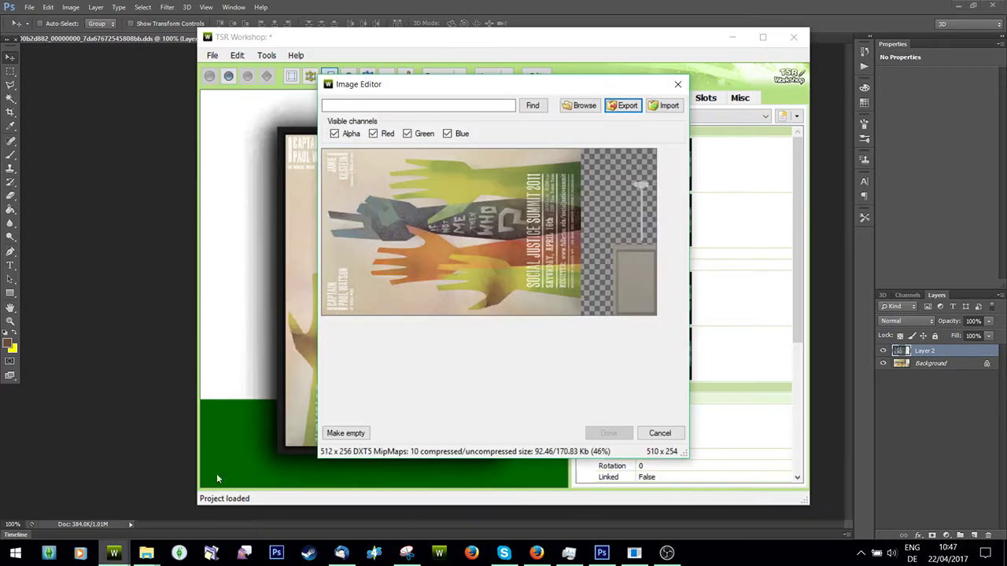
pyautogui.click(667, 106)
pyautogui.scroll(-2, 677, 236)
pyautogui.doubleClick(544, 305)
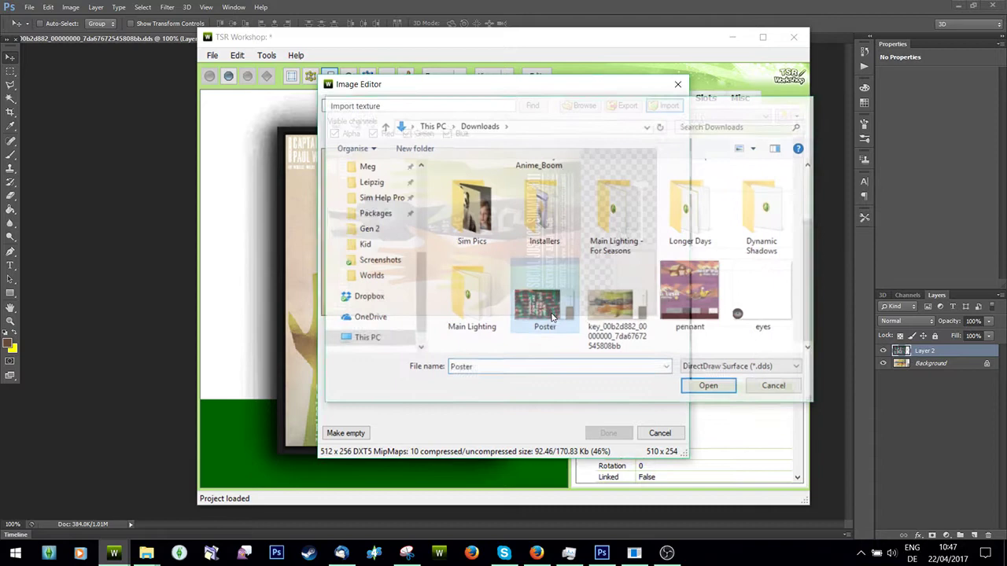
pyautogui.click(605, 433)
pyautogui.click(480, 322)
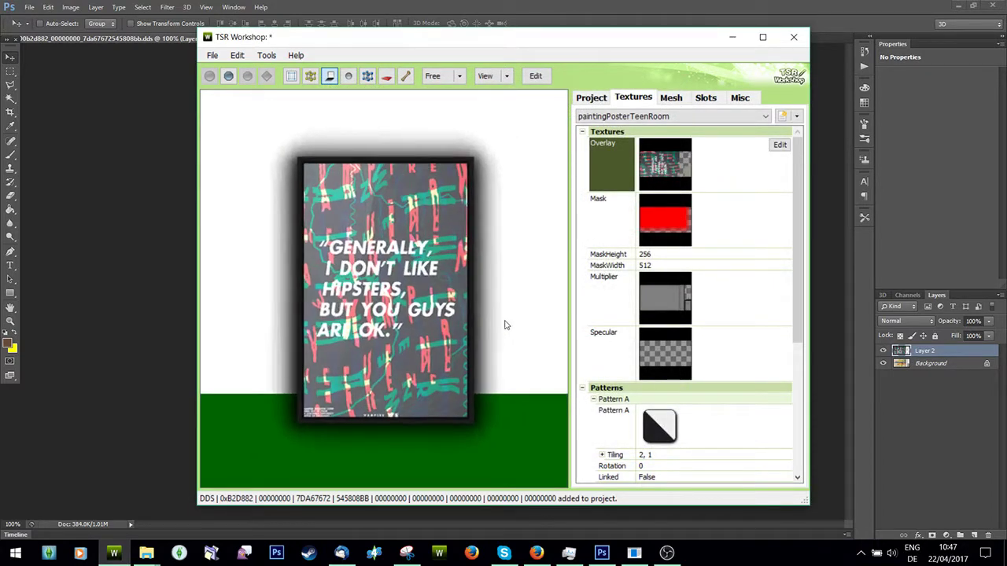
# Browse the poster's texture variations to "We Come in Peace" and delete that variation.
pyautogui.scroll(2, 492, 332)
pyautogui.click(662, 116)
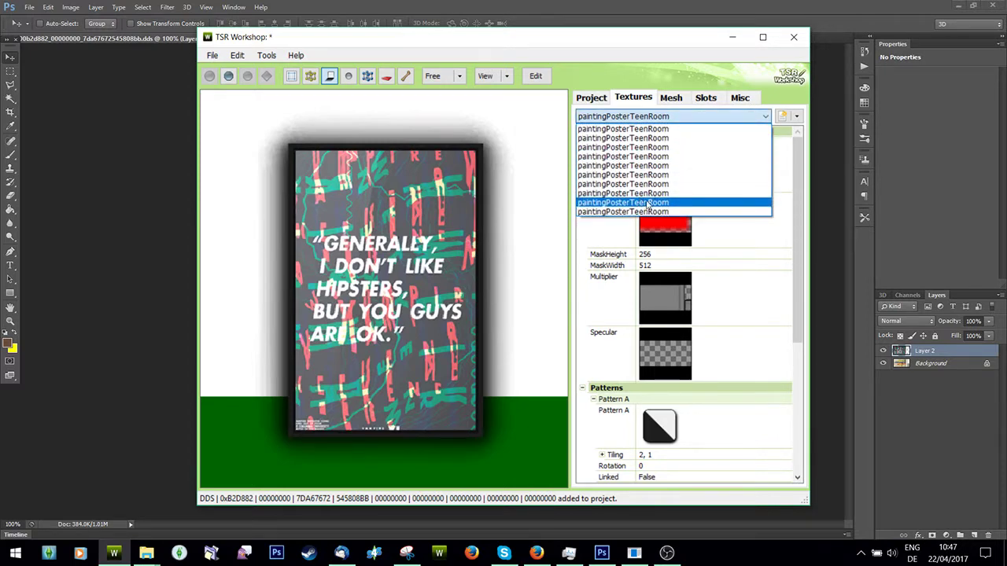
pyautogui.click(649, 138)
pyautogui.click(685, 116)
pyautogui.click(733, 151)
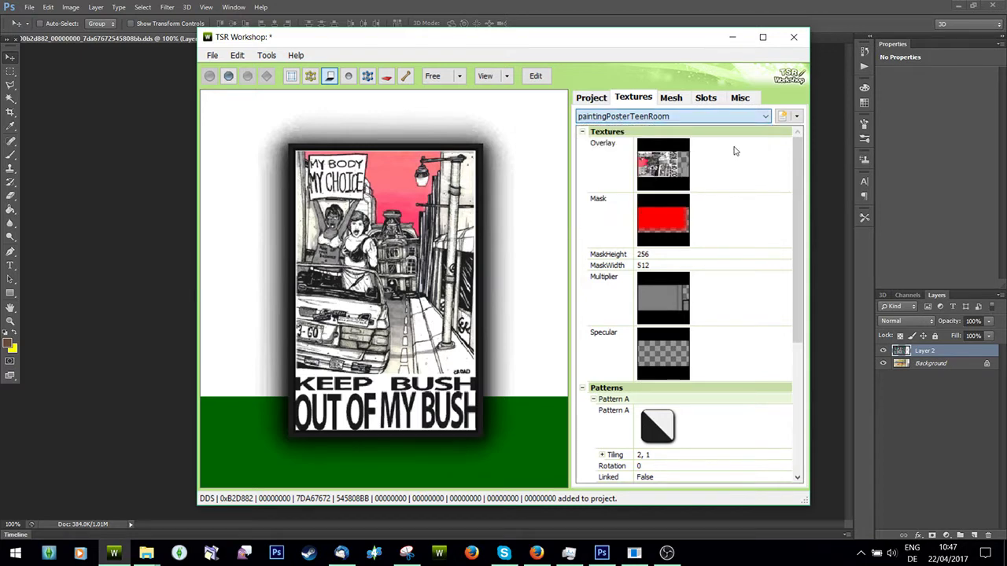
pyautogui.click(795, 117)
pyautogui.click(797, 116)
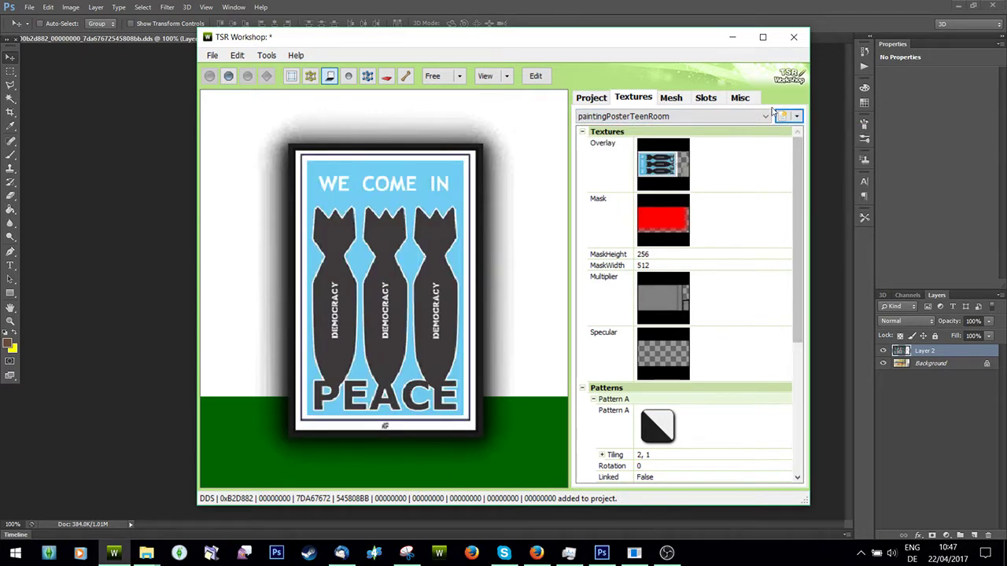
pyautogui.click(797, 117)
pyautogui.click(810, 131)
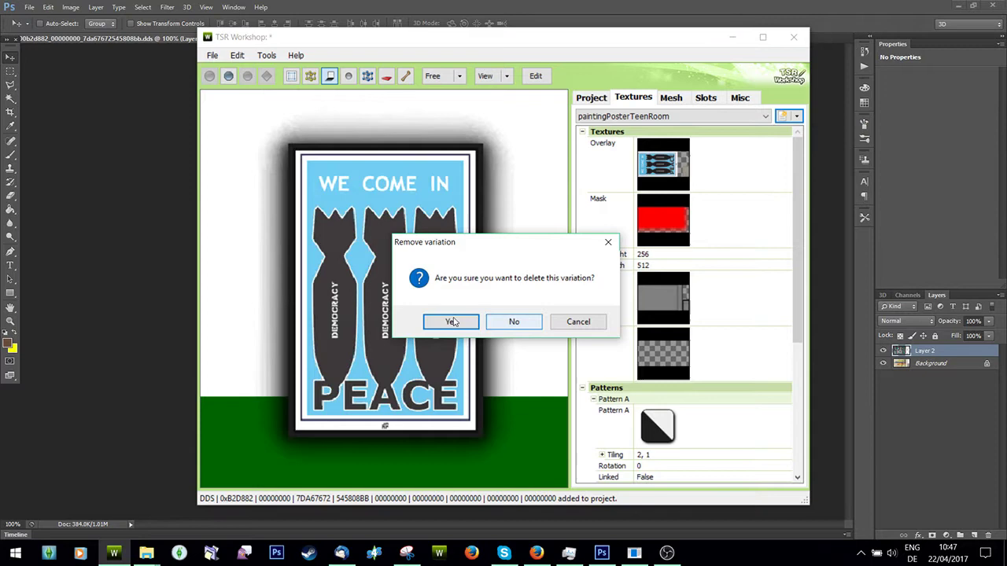
pyautogui.click(512, 322)
pyautogui.click(796, 116)
pyautogui.click(797, 130)
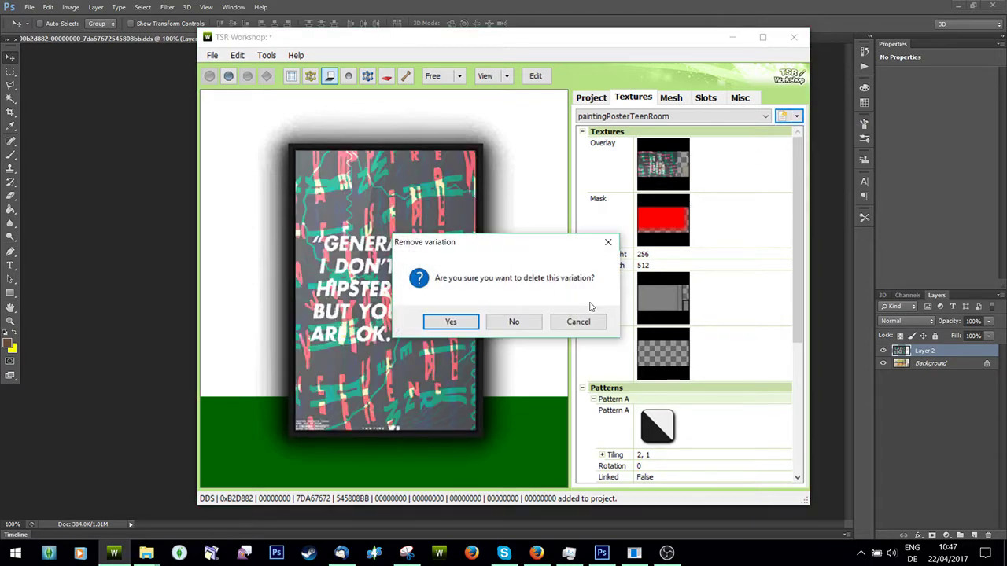
pyautogui.click(577, 320)
# Delete two old poster variations, each time choosing the last entry in the variation list.
pyautogui.click(764, 116)
pyautogui.click(733, 211)
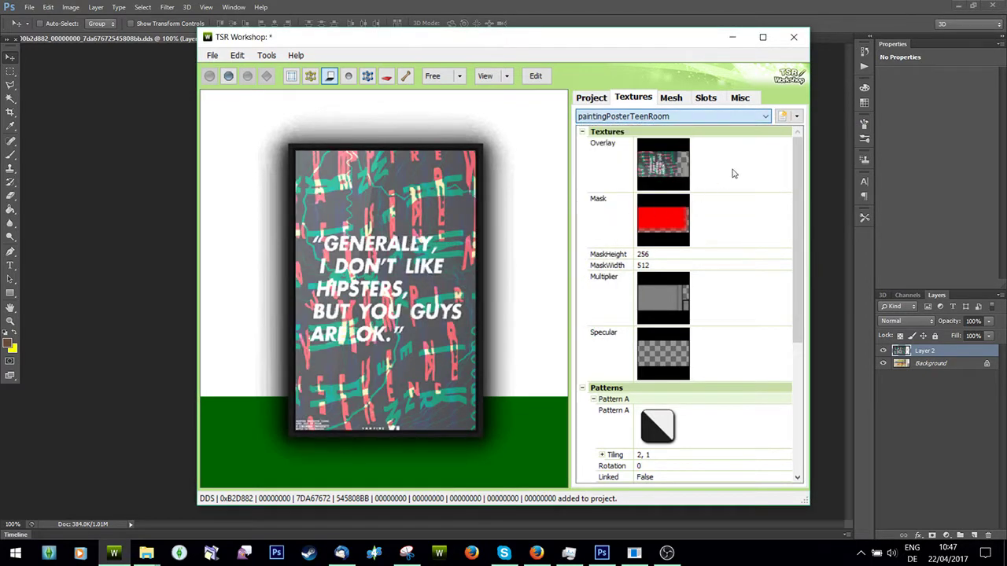
pyautogui.click(797, 116)
pyautogui.click(801, 131)
pyautogui.press('Return')
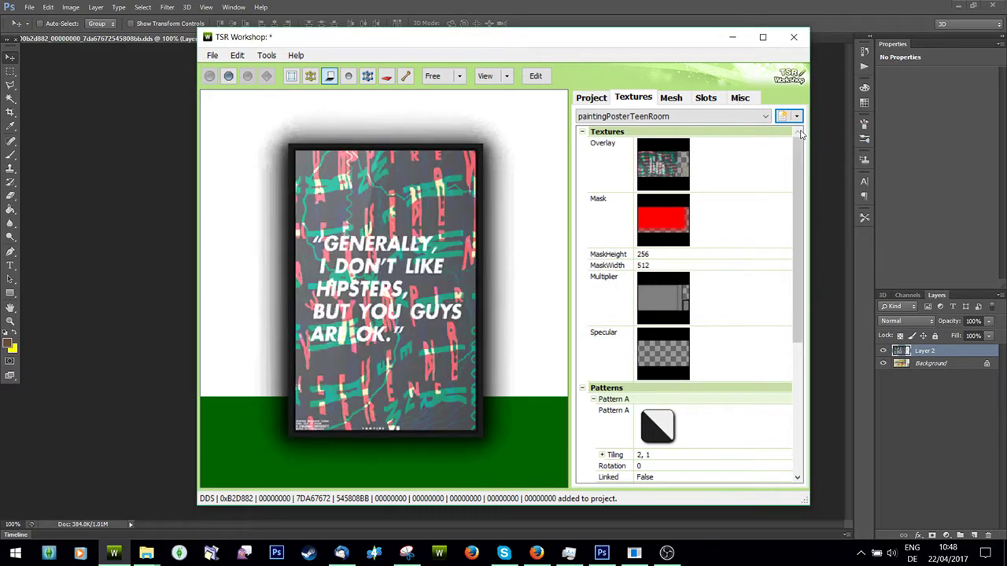
pyautogui.click(755, 116)
pyautogui.click(722, 195)
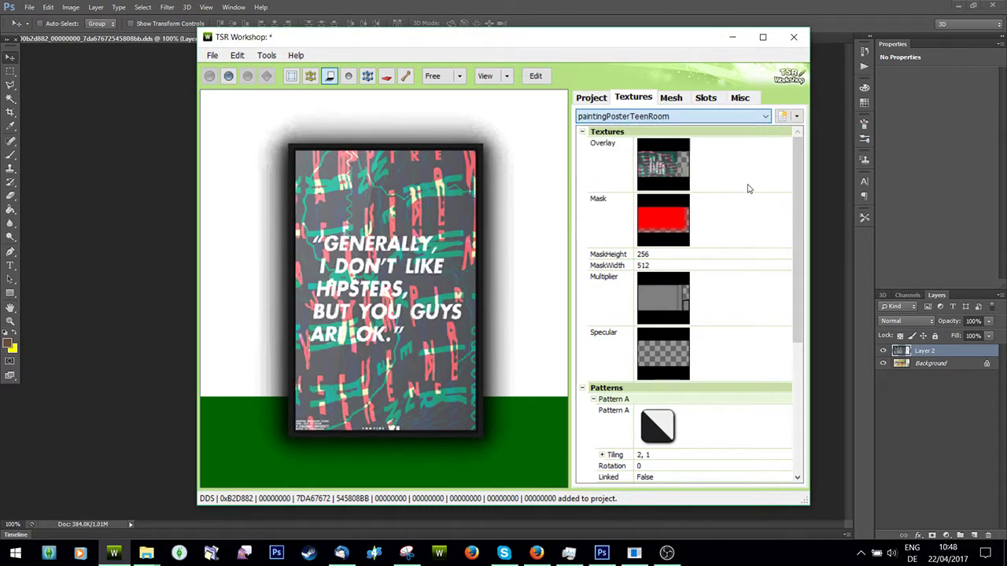
pyautogui.click(797, 116)
pyautogui.click(801, 130)
pyautogui.press('Return')
# Delete the "Creativity Is Prohibited" and "Join the Rebel Alliance" poster variations.
pyautogui.click(759, 117)
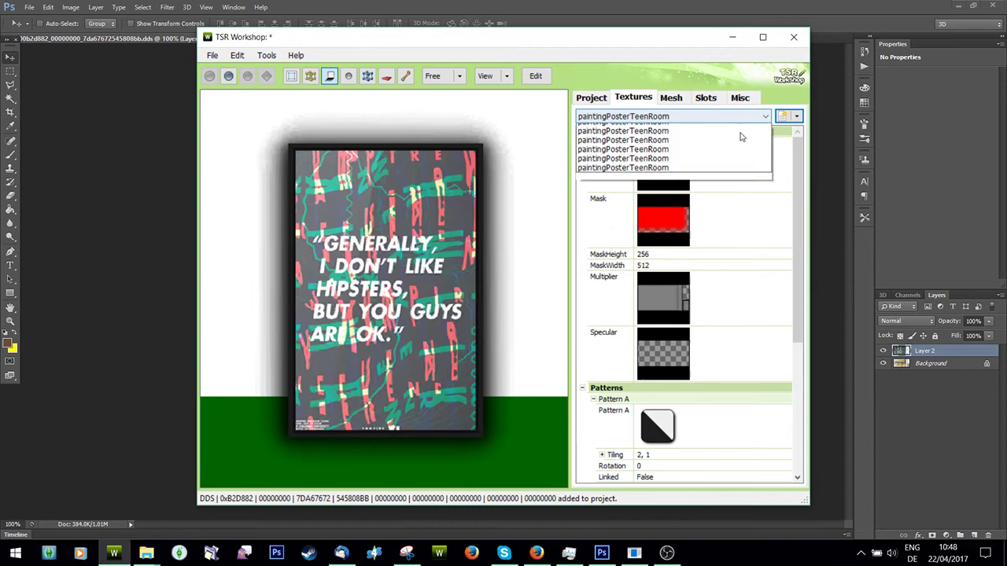
pyautogui.click(749, 162)
pyautogui.click(796, 116)
pyautogui.click(801, 130)
pyautogui.press('Return')
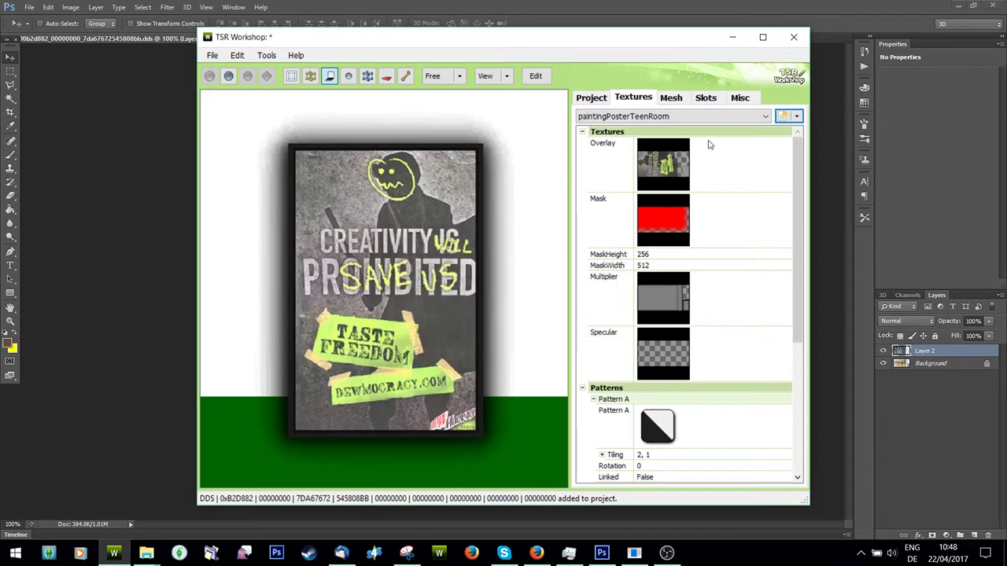
pyautogui.click(706, 116)
pyautogui.click(708, 174)
pyautogui.click(797, 116)
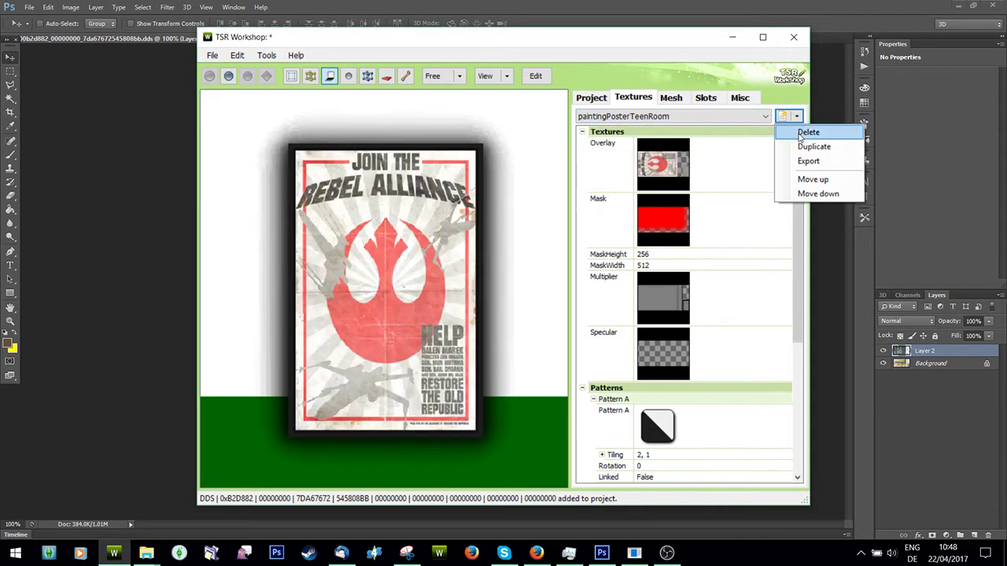
pyautogui.click(800, 131)
pyautogui.press('Return')
# Select and delete two more unwanted poster variations, keeping the new "Generally, I don't like hipsters" poster.
pyautogui.click(706, 117)
pyautogui.click(708, 126)
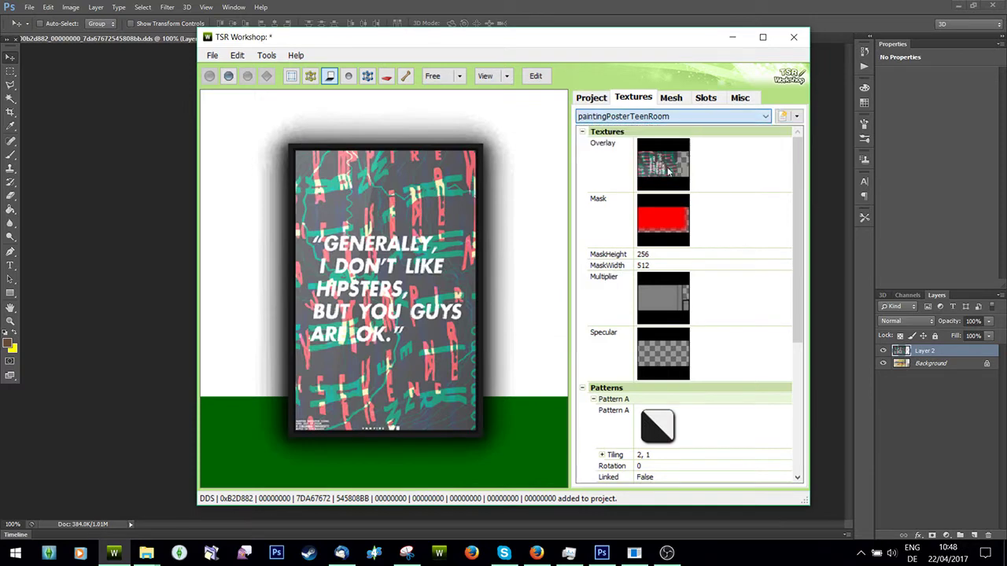
pyautogui.click(796, 117)
pyautogui.click(800, 131)
pyautogui.press('Return')
pyautogui.click(705, 116)
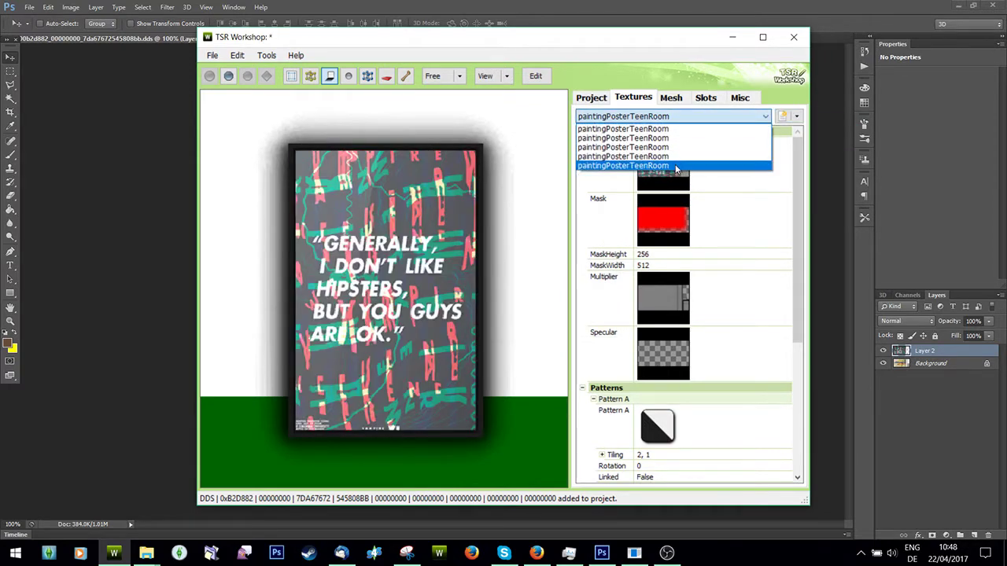
pyautogui.click(676, 163)
pyautogui.click(797, 117)
pyautogui.click(800, 131)
pyautogui.press('Return')
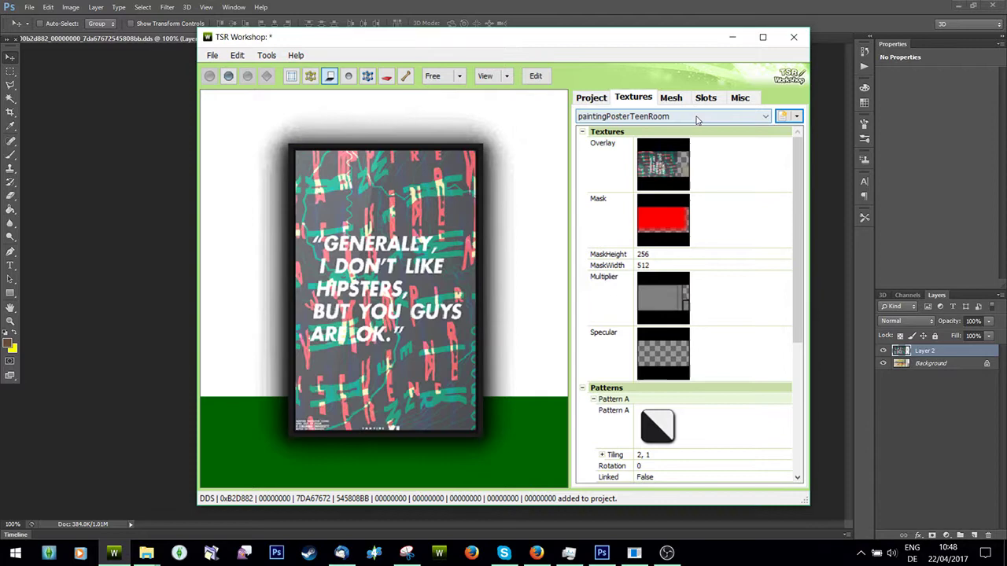
# Select the New York Times front-page poster variation and delete it.
pyautogui.click(706, 116)
pyautogui.click(673, 156)
pyautogui.click(797, 116)
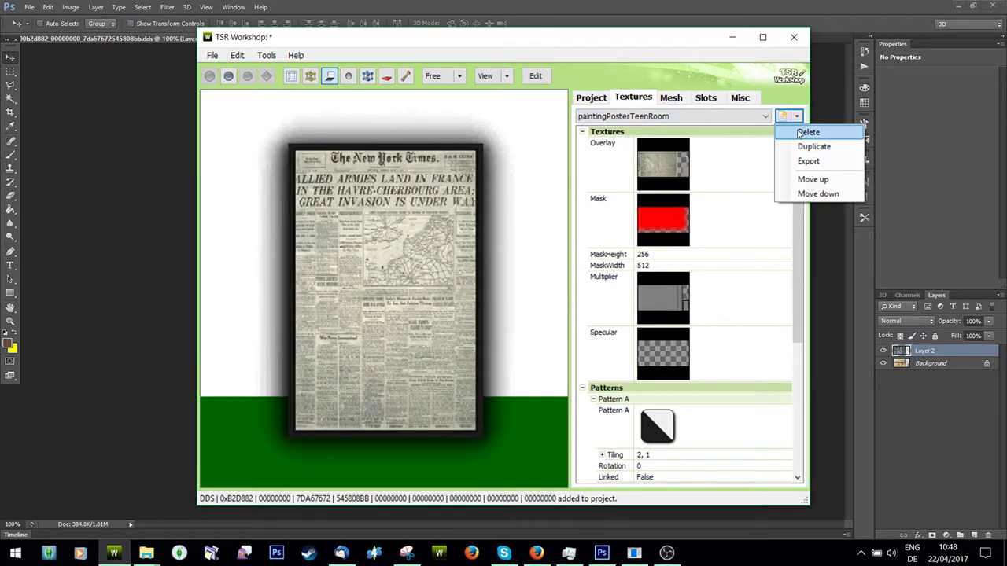
pyautogui.click(800, 130)
pyautogui.press('Return')
# Select another unwanted poster variation below the new hipsters poster in the variation list and delete it.
pyautogui.click(705, 116)
pyautogui.click(672, 146)
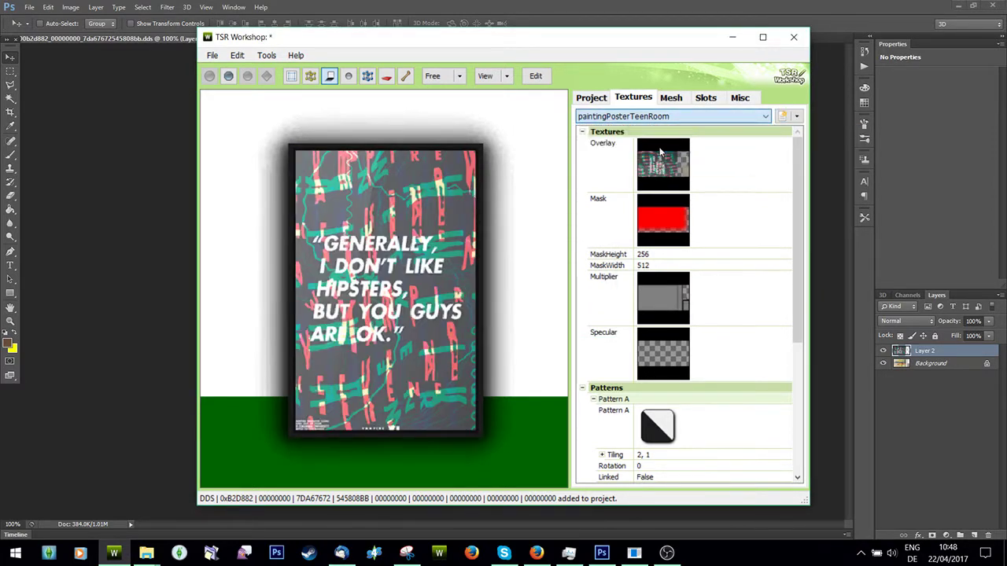
pyautogui.click(797, 117)
pyautogui.click(801, 132)
pyautogui.press('Return')
# Delete the "Keep Bush Out of My Bush" poster variation.
pyautogui.click(676, 117)
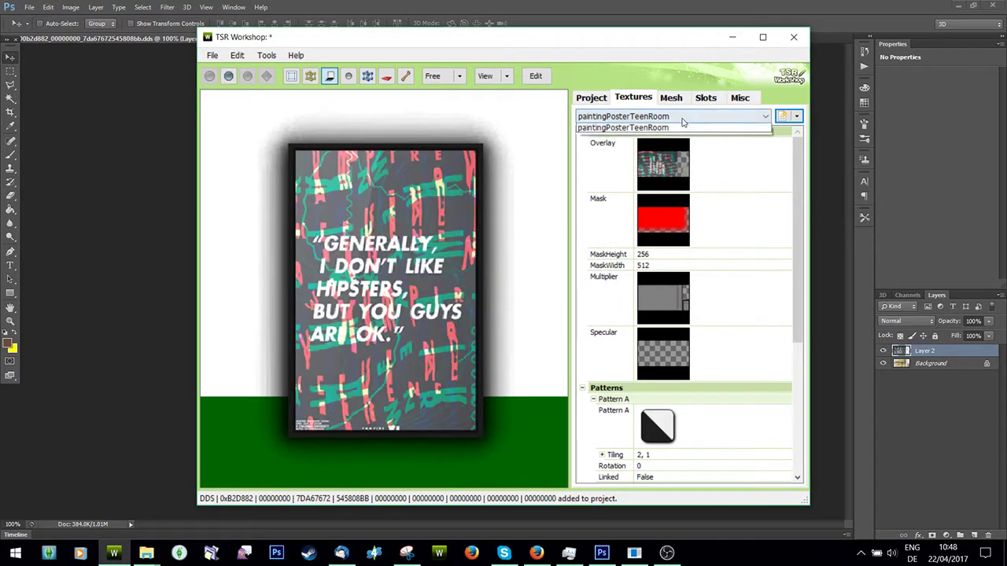
pyautogui.click(672, 139)
pyautogui.click(796, 116)
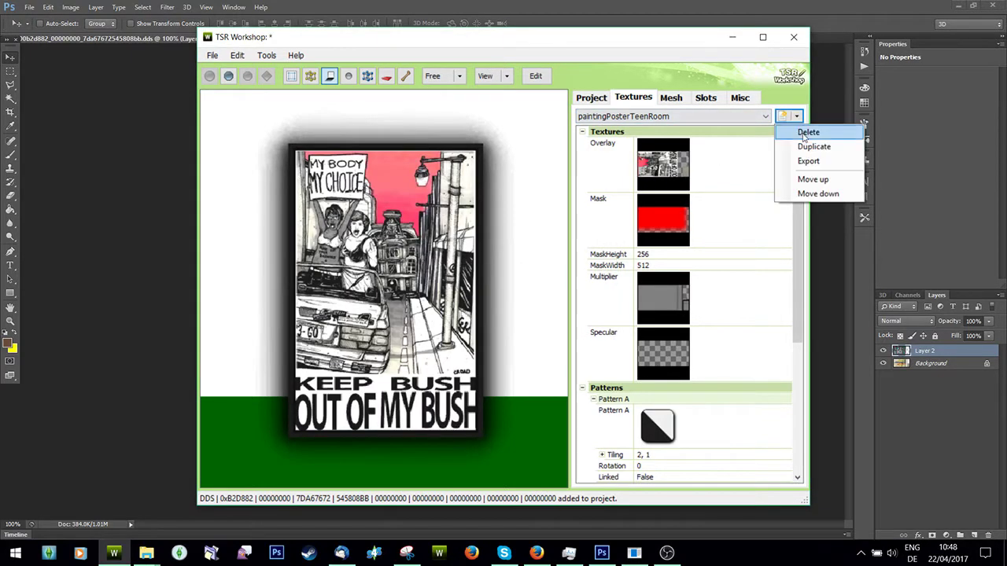
pyautogui.click(803, 129)
pyautogui.press('Return')
# Rename the project to "SIMPLY Poster" and copy the name to all language translations.
pyautogui.click(588, 99)
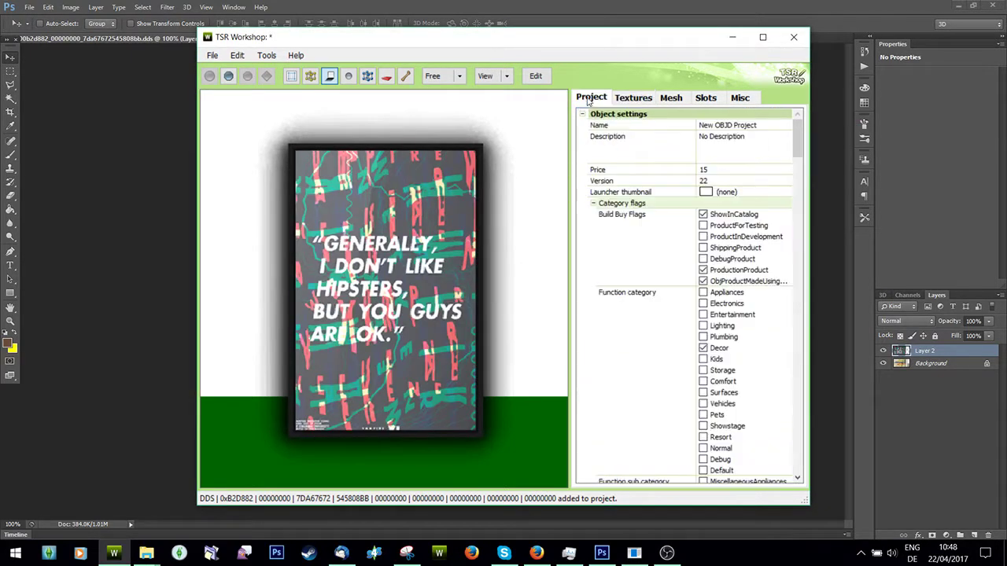
pyautogui.click(755, 126)
pyautogui.click(785, 127)
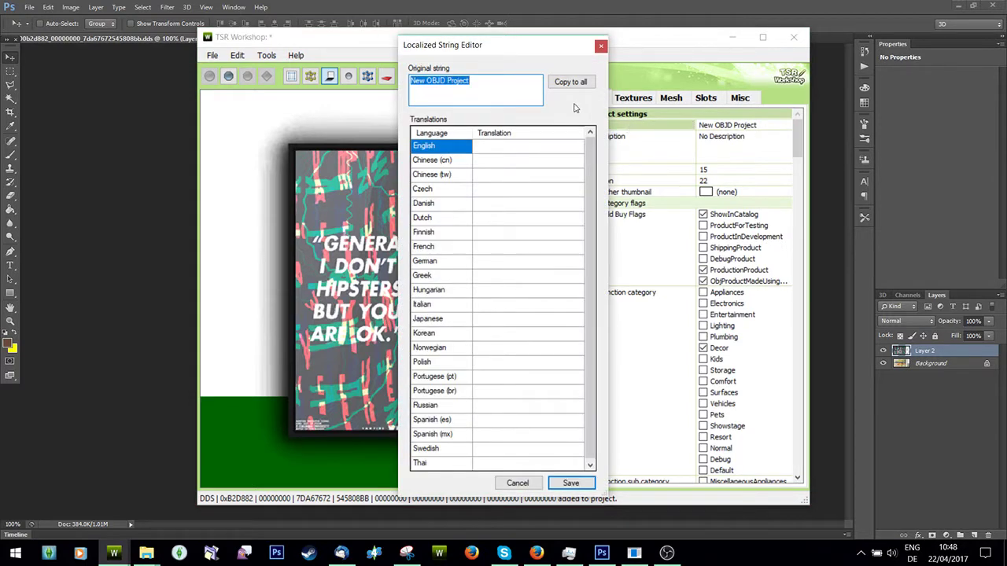
pyautogui.write('os')
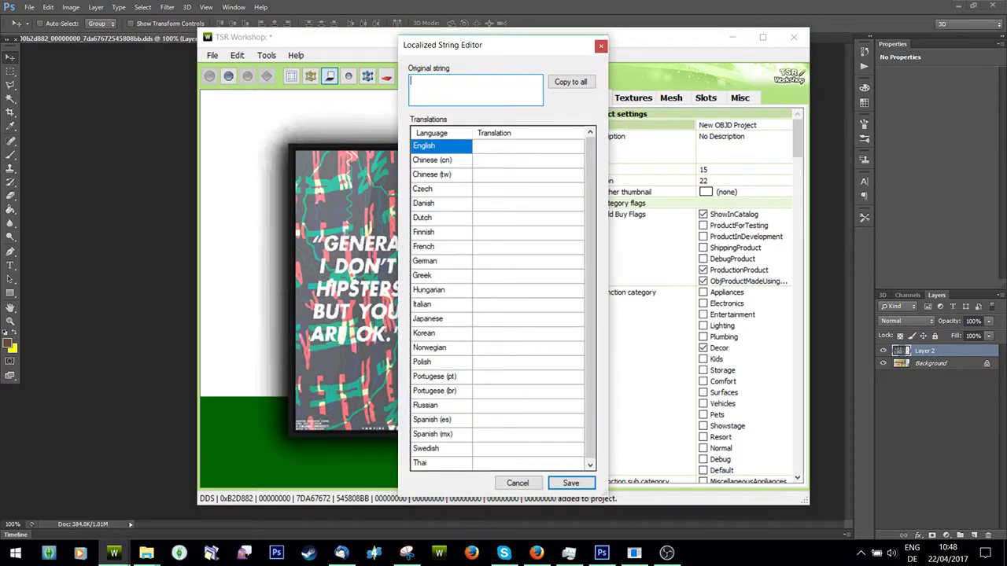
pyautogui.write('ter')
pyautogui.click(570, 82)
pyautogui.click(570, 483)
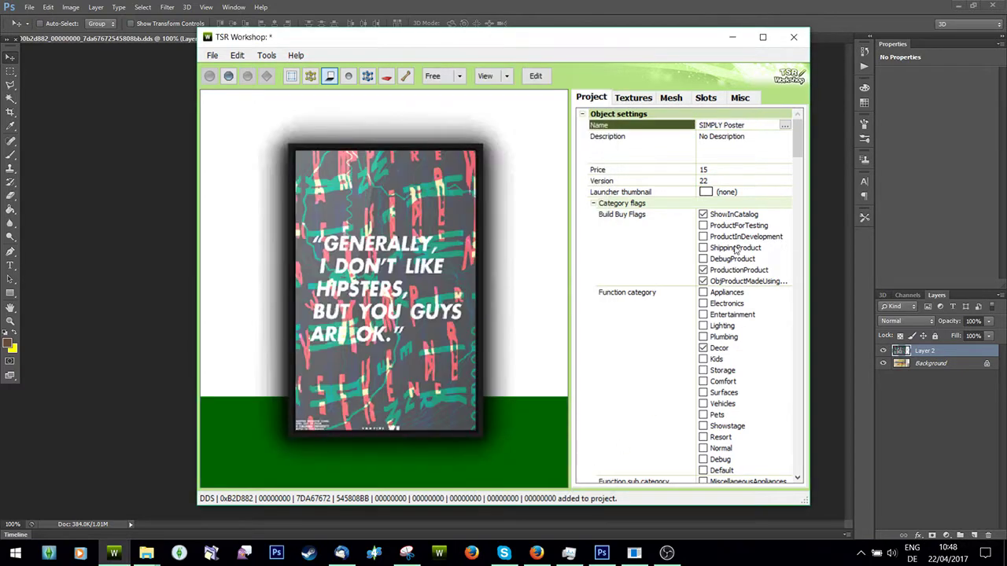
# Set the object description to "by SIMPLY" and copy it to all language translations.
pyautogui.click(763, 145)
pyautogui.click(785, 137)
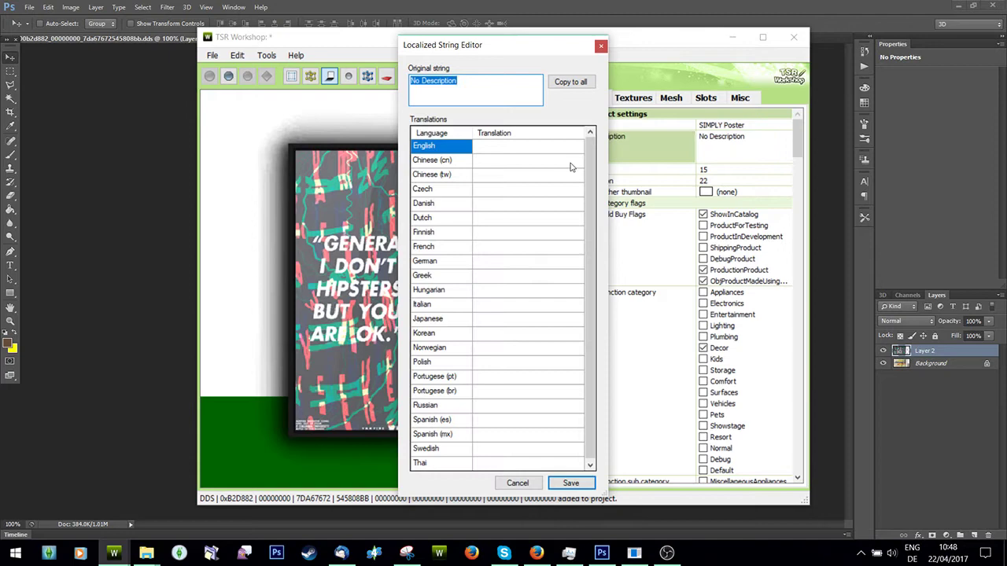
pyautogui.write('by SIMPLY')
pyautogui.click(571, 82)
pyautogui.click(570, 483)
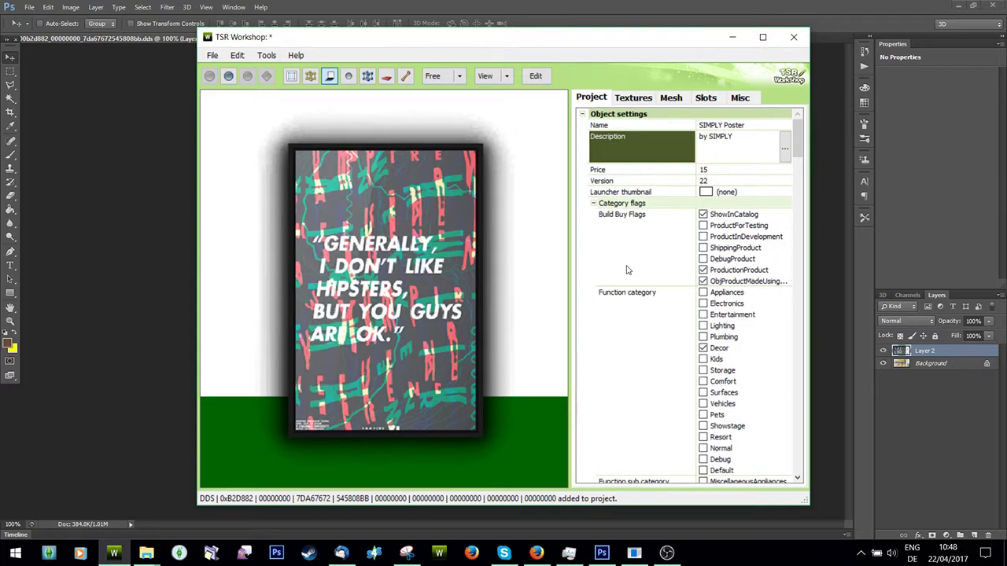
# Renumber all resources in the project contents with a random second instance ID, updating references and declining to save the project first.
pyautogui.click(237, 55)
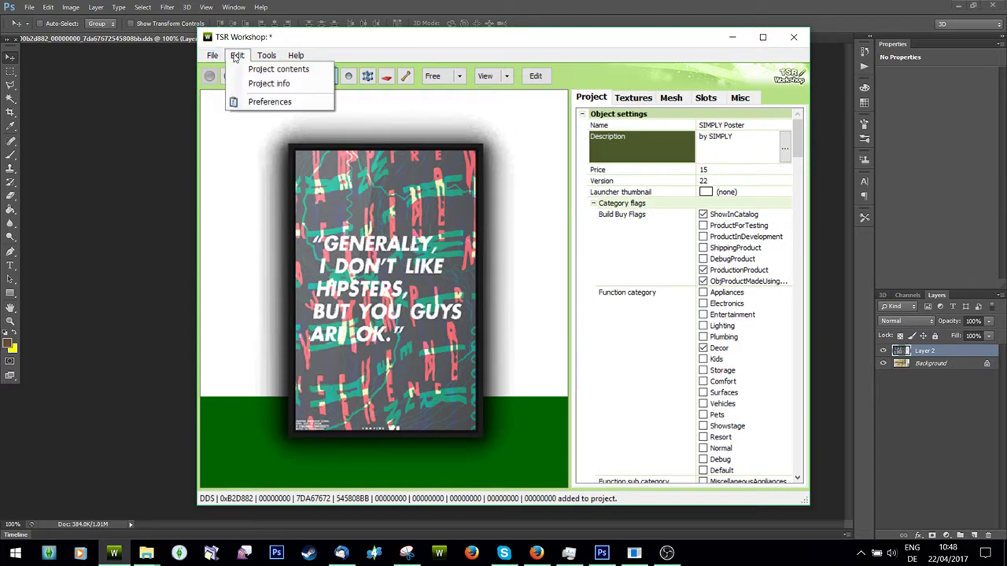
pyautogui.click(263, 84)
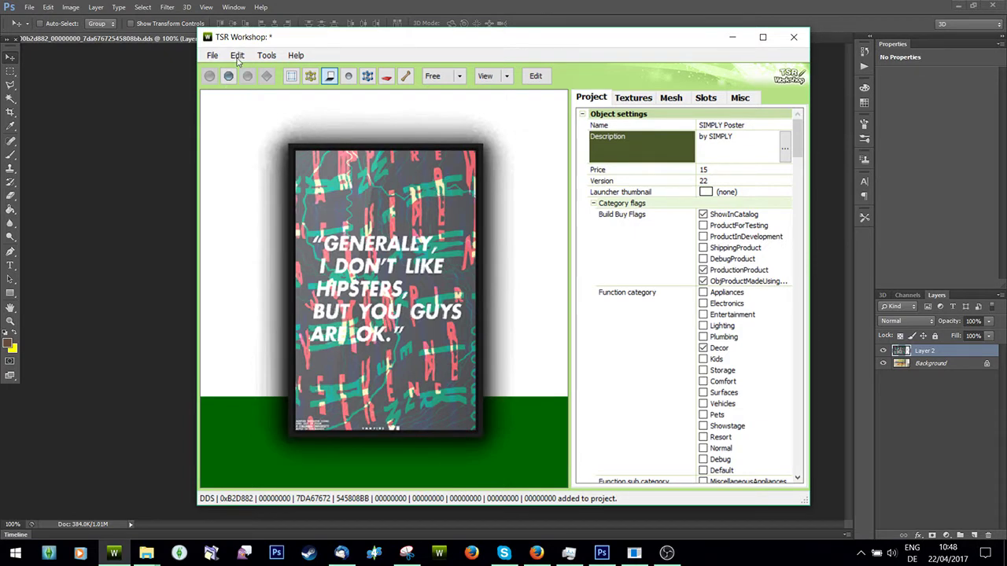
pyautogui.click(403, 181)
pyautogui.scroll(-20, 409, 275)
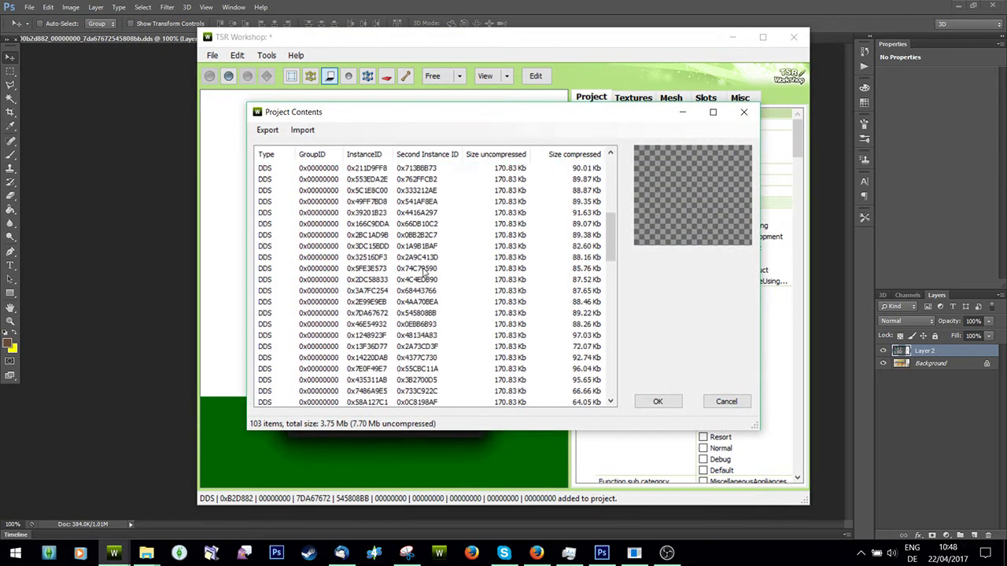
pyautogui.keyDown('shift'); pyautogui.click(412, 349); pyautogui.keyUp('shift')
pyautogui.keyDown('shift'); pyautogui.click(417, 390); pyautogui.keyUp('shift')
pyautogui.rightClick(425, 278)
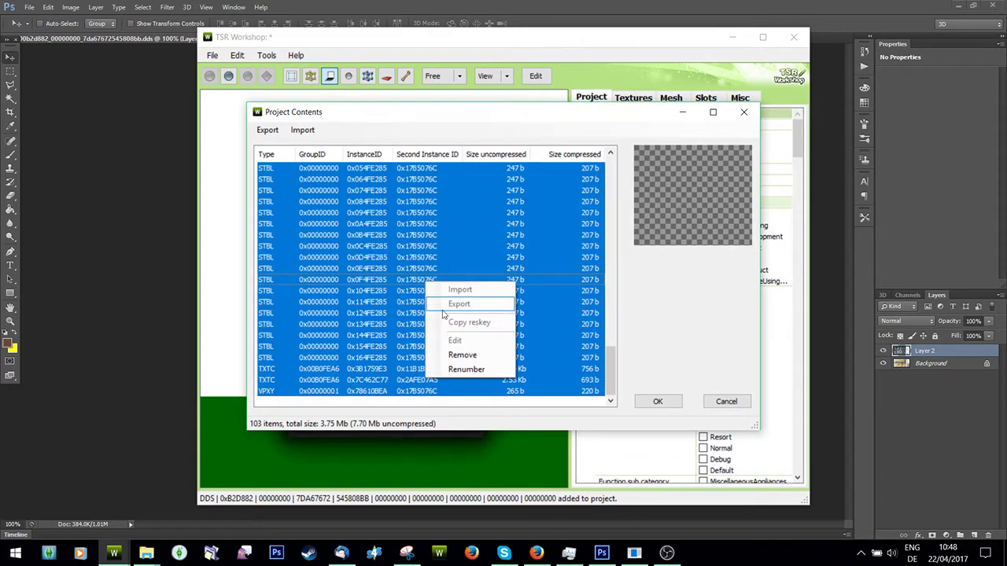
pyautogui.click(460, 370)
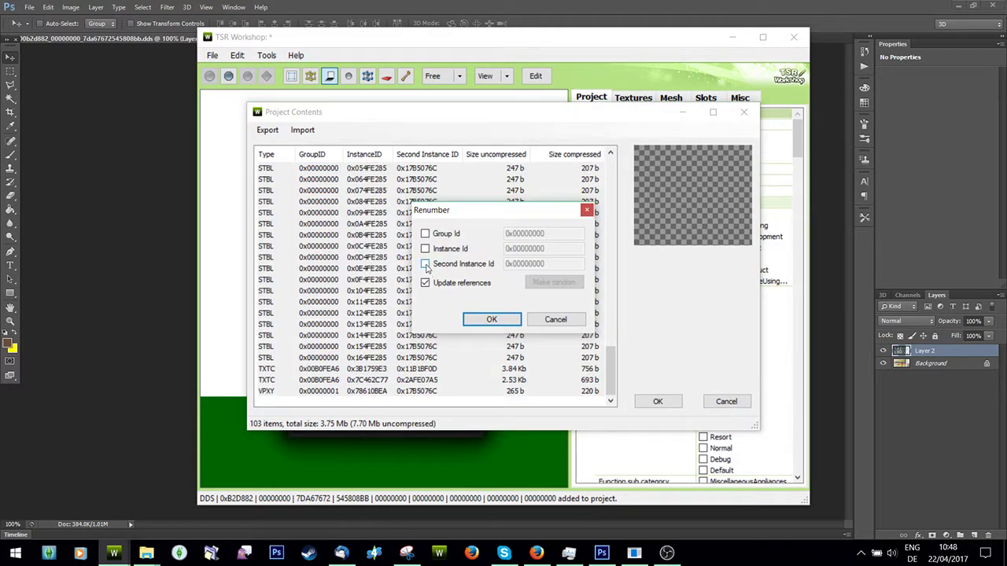
pyautogui.click(425, 263)
pyautogui.click(554, 282)
pyautogui.click(492, 319)
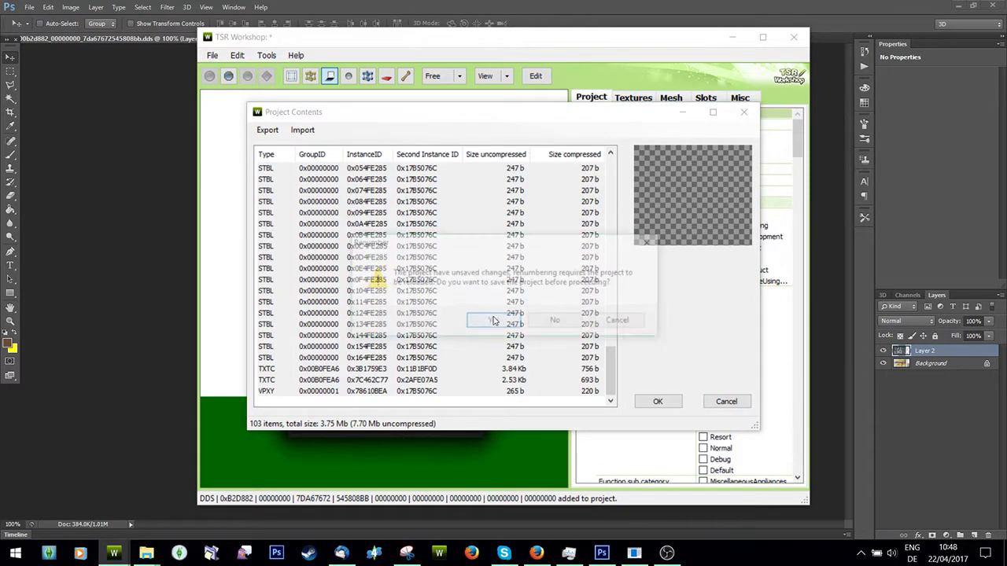
pyautogui.click(543, 322)
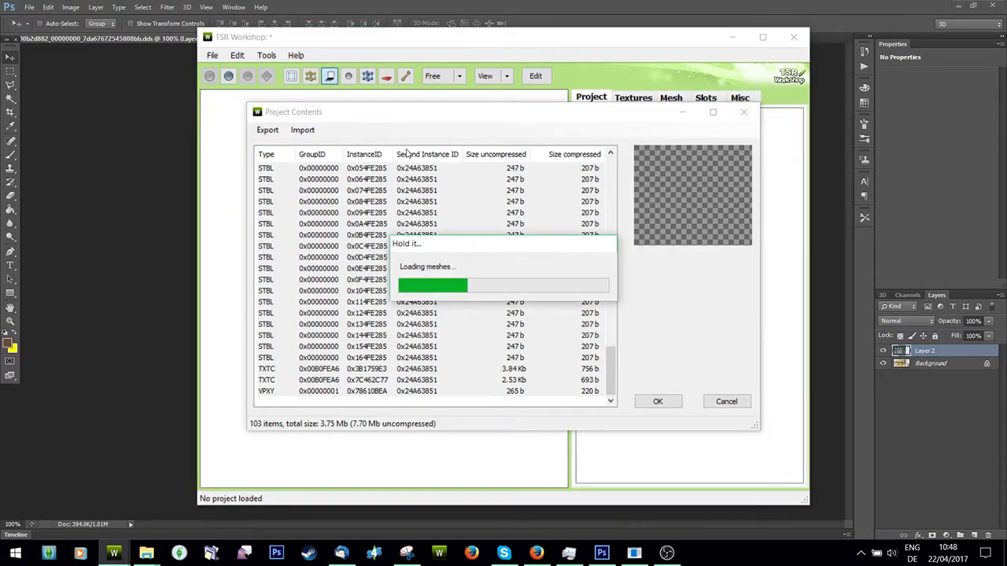
# Export the project contents to a package named "SIMPLYPoster" in Downloads, and close the contents list.
pyautogui.moveTo(393, 117); pyautogui.dragTo(416, 103)
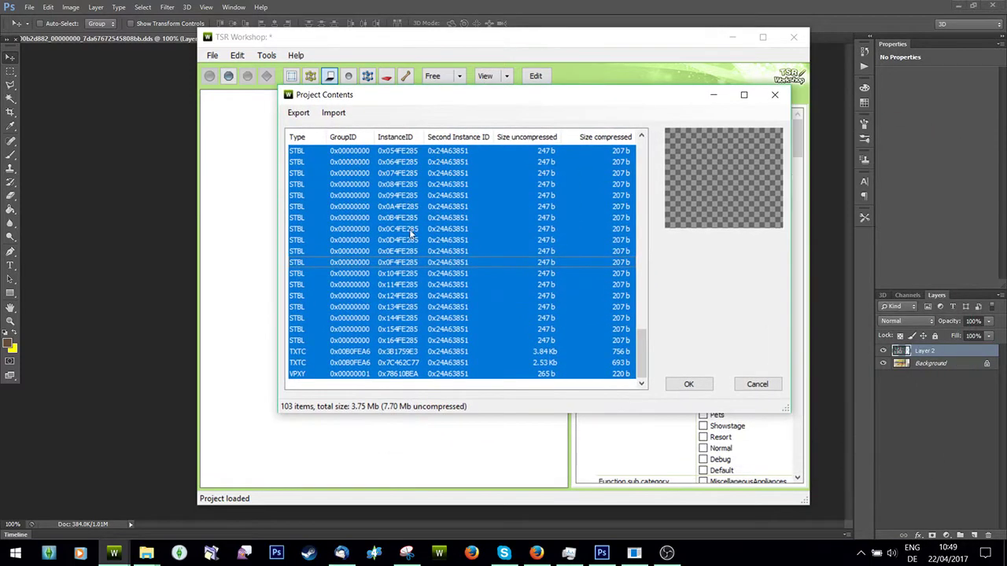
pyautogui.click(298, 113)
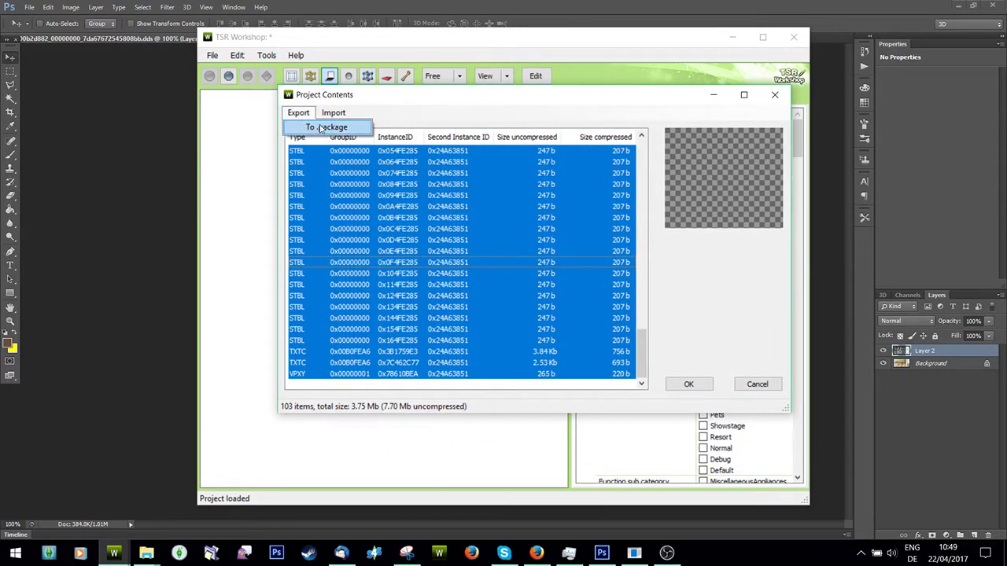
pyautogui.click(321, 127)
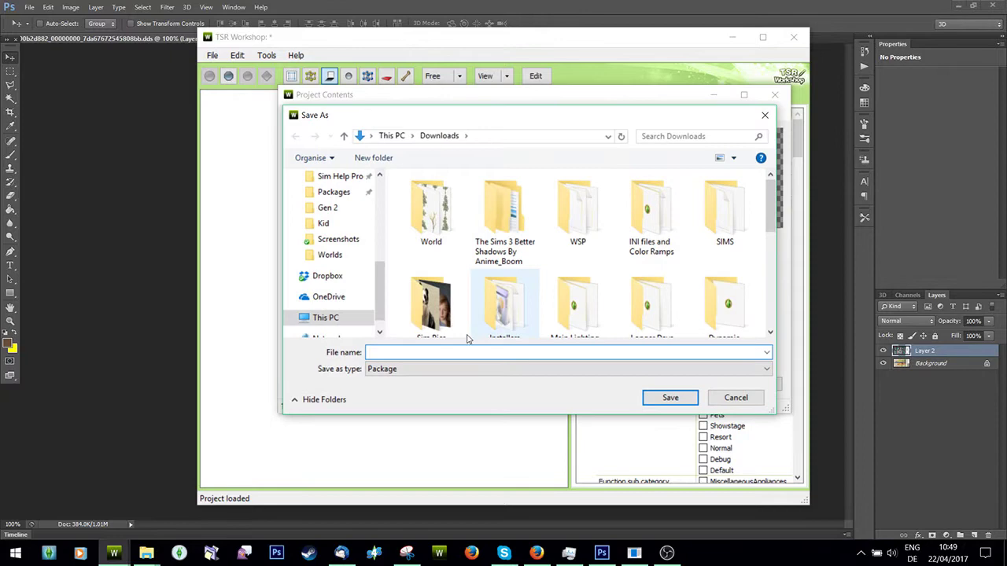
pyautogui.write('SIMPLYPo')
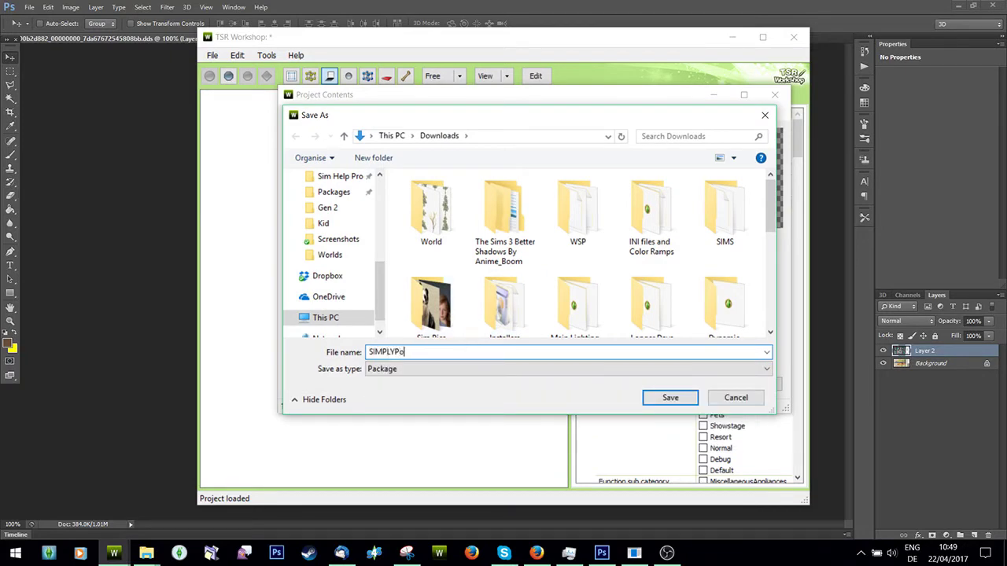
pyautogui.write('ster')
pyautogui.press('Return')
pyautogui.click(517, 323)
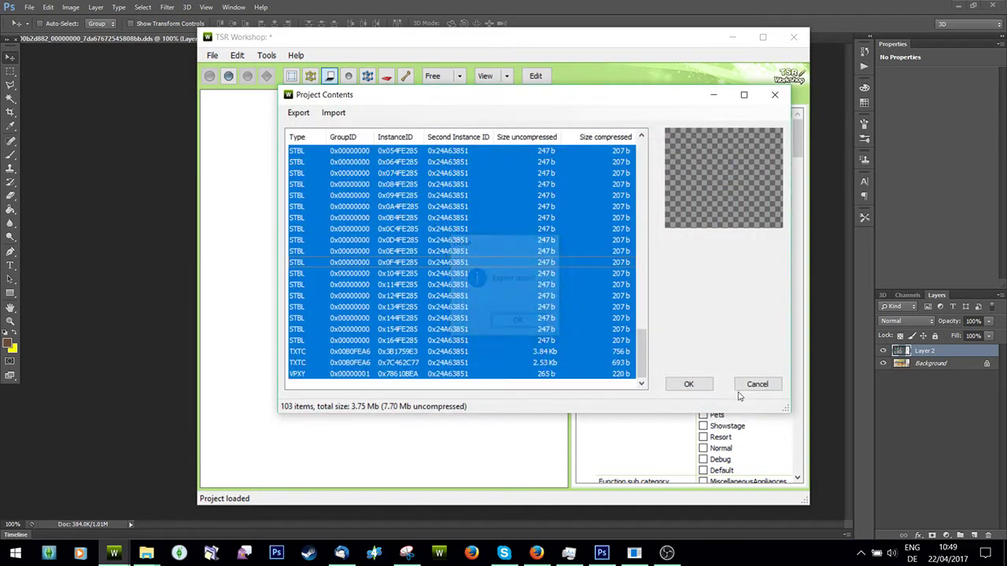
pyautogui.click(688, 384)
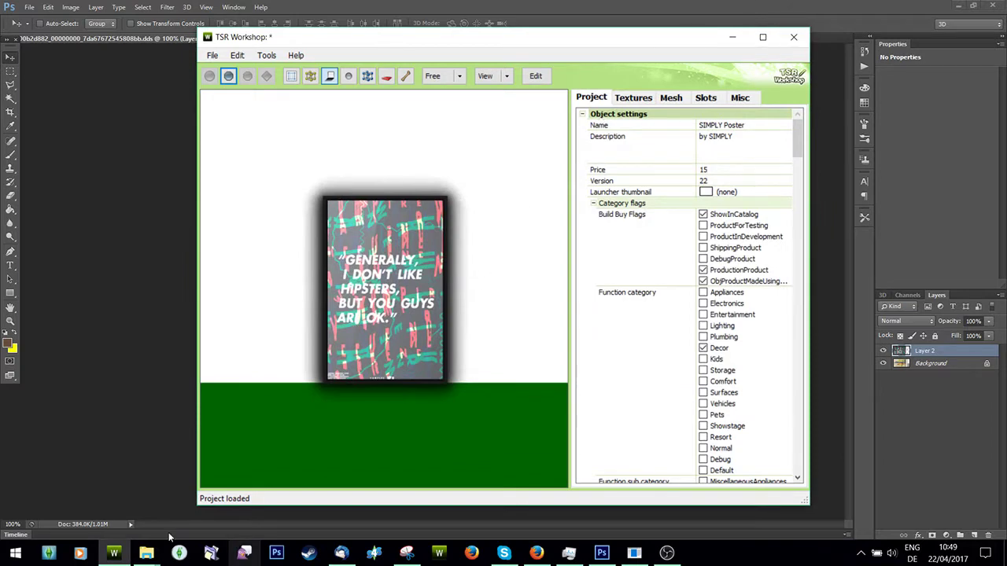
# Switch to the Downloads folder in File Explorer, refresh it and open the exported SIMPLYPoster package in s3pe.
pyautogui.moveTo(146, 553)
pyautogui.click(932, 506)
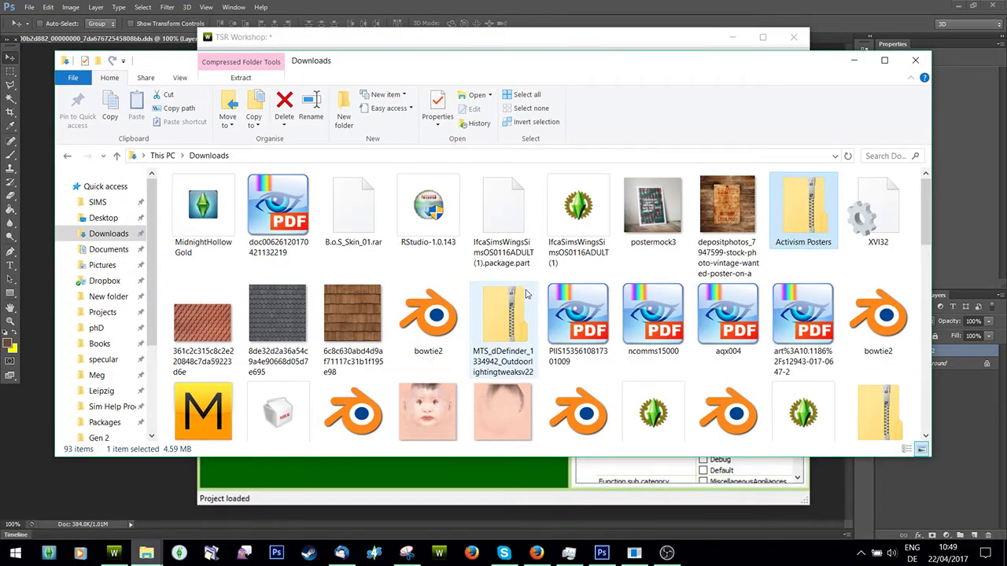
pyautogui.click(848, 157)
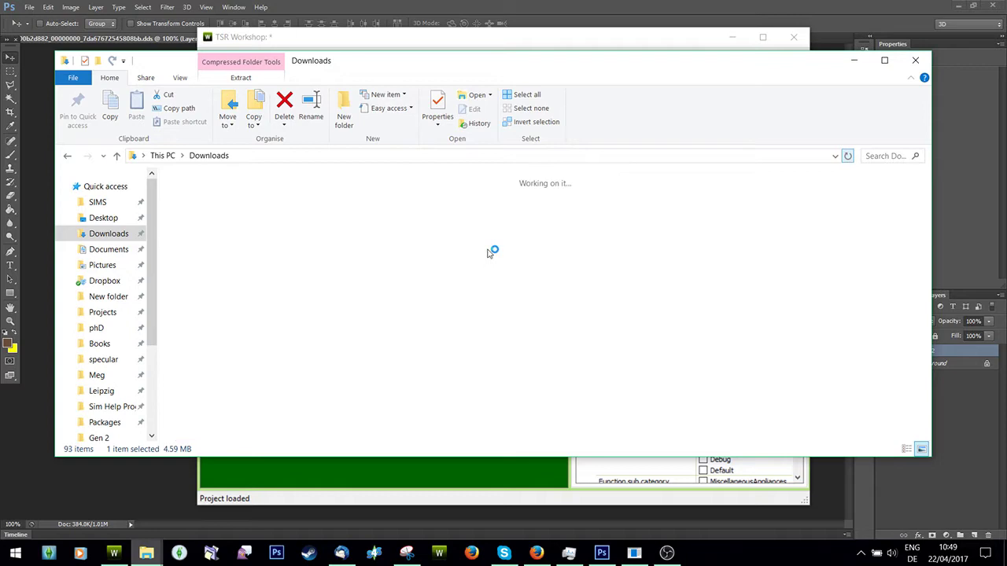
pyautogui.click(214, 219)
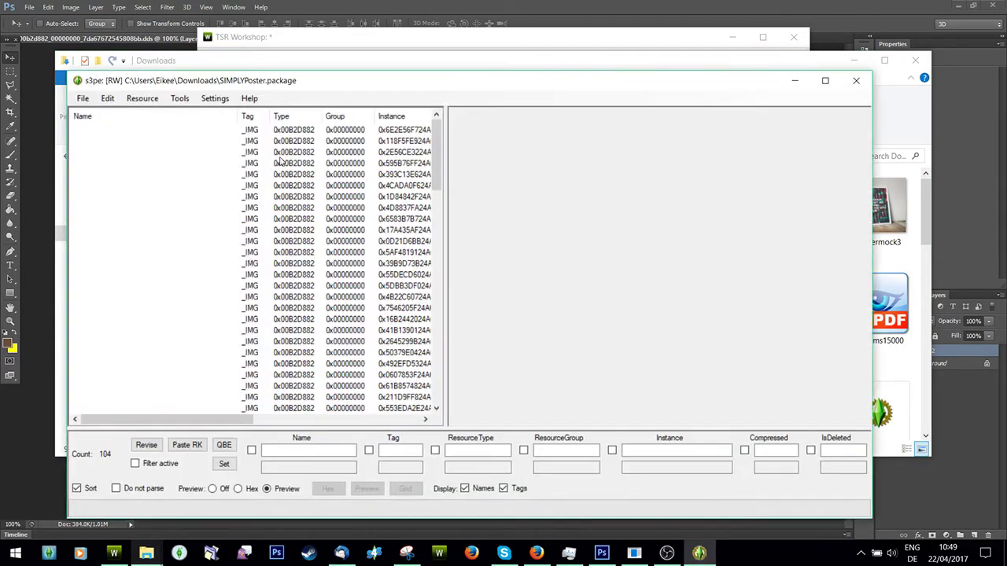
# Preview the first image resources and mark the clock-face, city skyline and leafy plant poster images as deleted.
pyautogui.scroll(-5, 284, 175)
pyautogui.scroll(-6, 285, 174)
pyautogui.scroll(12, 288, 189)
pyautogui.click(293, 130)
pyautogui.click(296, 141)
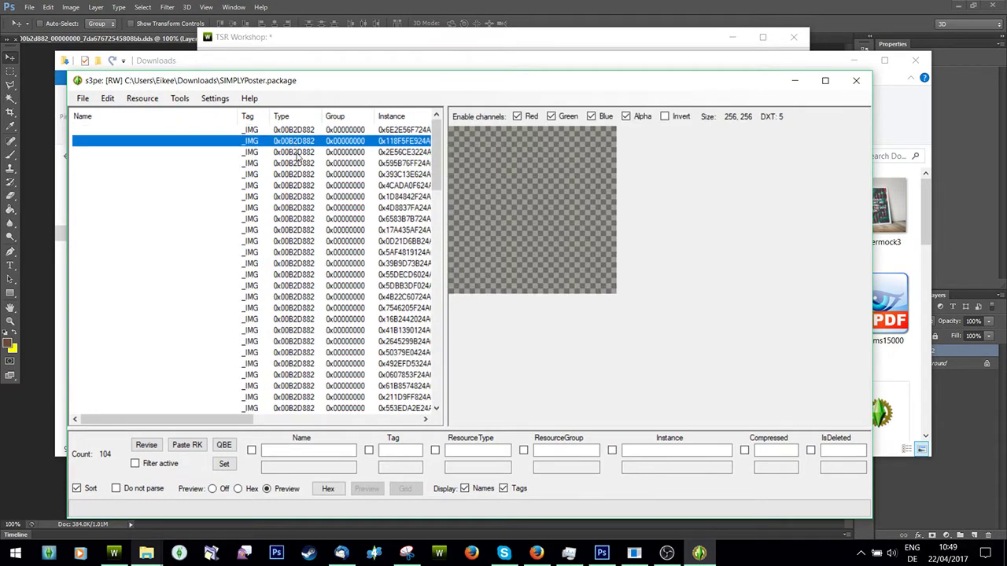
pyautogui.click(299, 154)
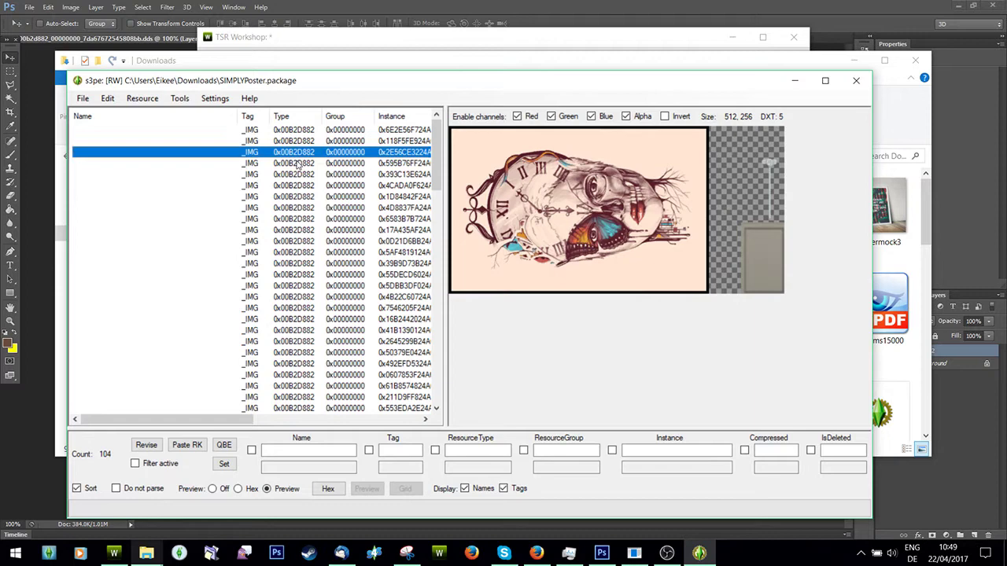
pyautogui.click(297, 163)
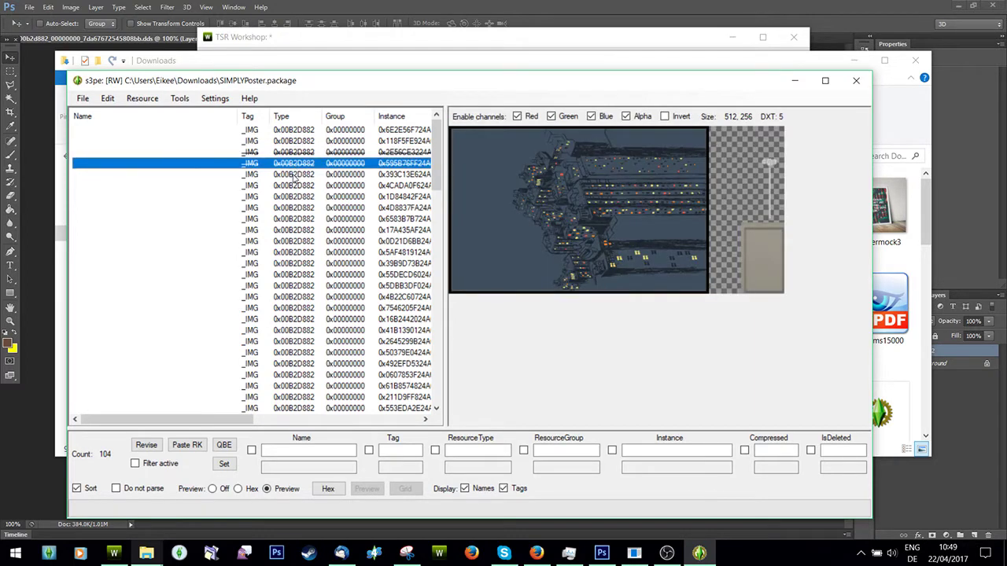
pyautogui.click(293, 175)
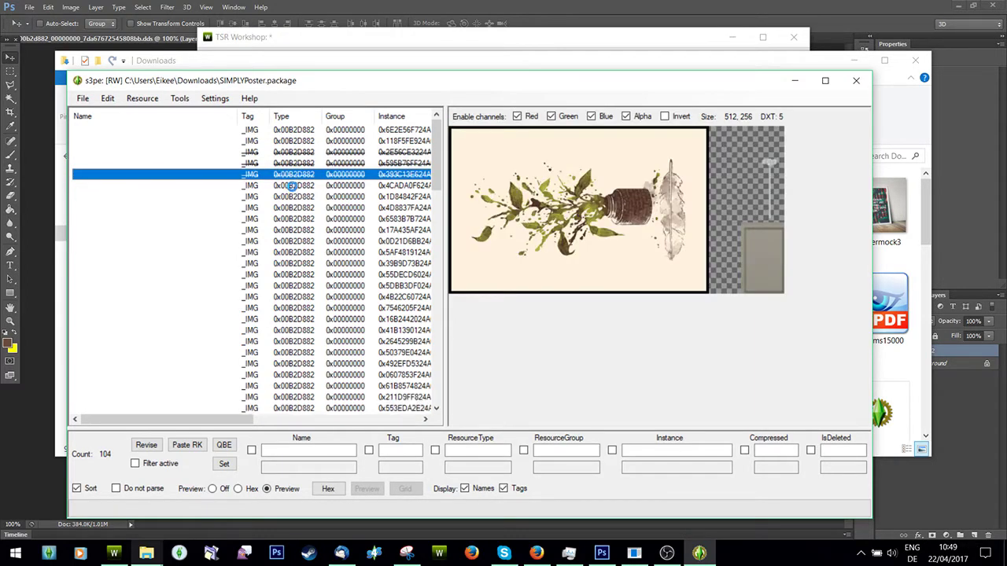
# Mark the next seven old poster images as deleted, including the compass poster, ending with the "Autopick" poster.
pyautogui.click(292, 186)
pyautogui.click(292, 197)
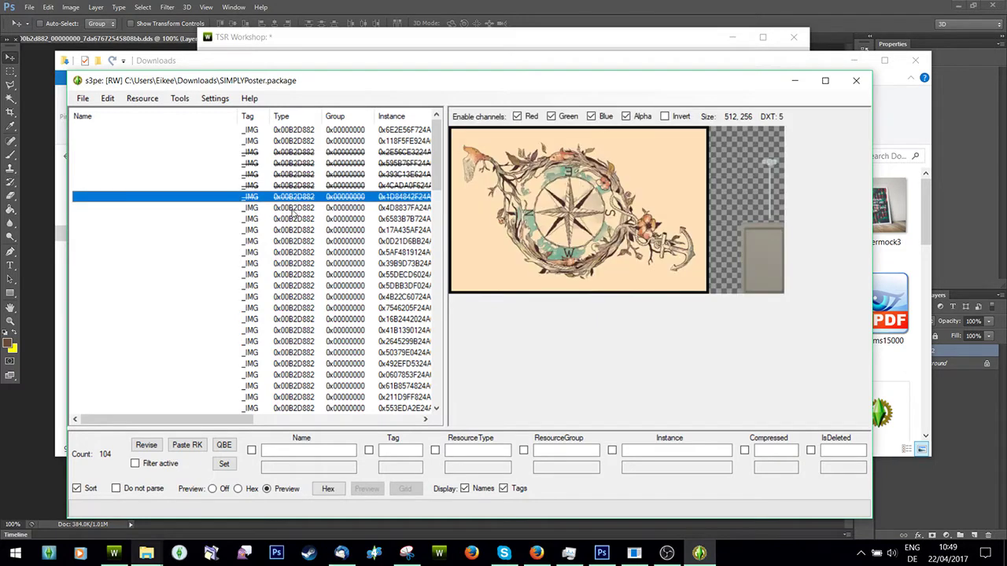
pyautogui.click(293, 210)
pyautogui.click(293, 221)
pyautogui.click(292, 231)
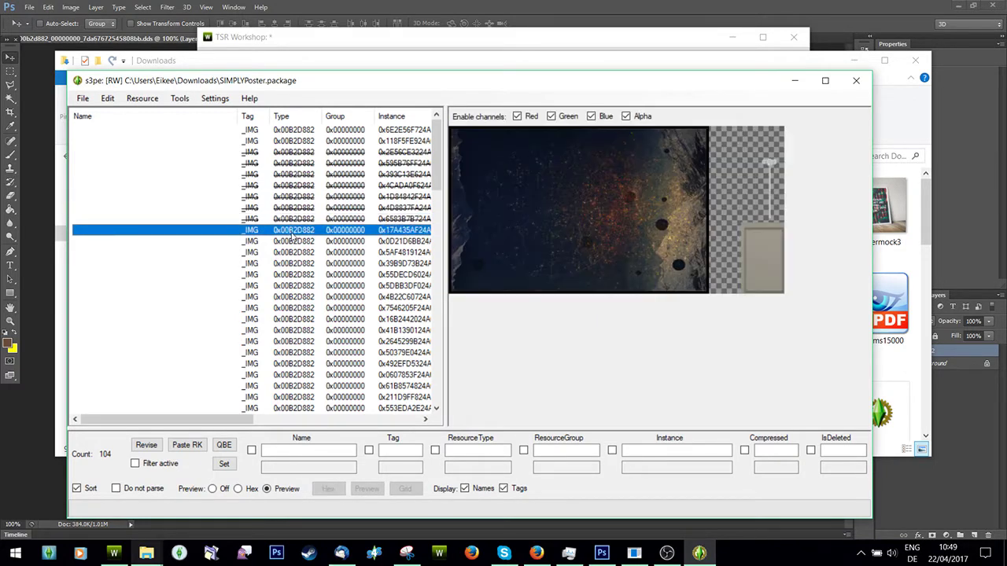
pyautogui.click(293, 241)
pyautogui.click(294, 251)
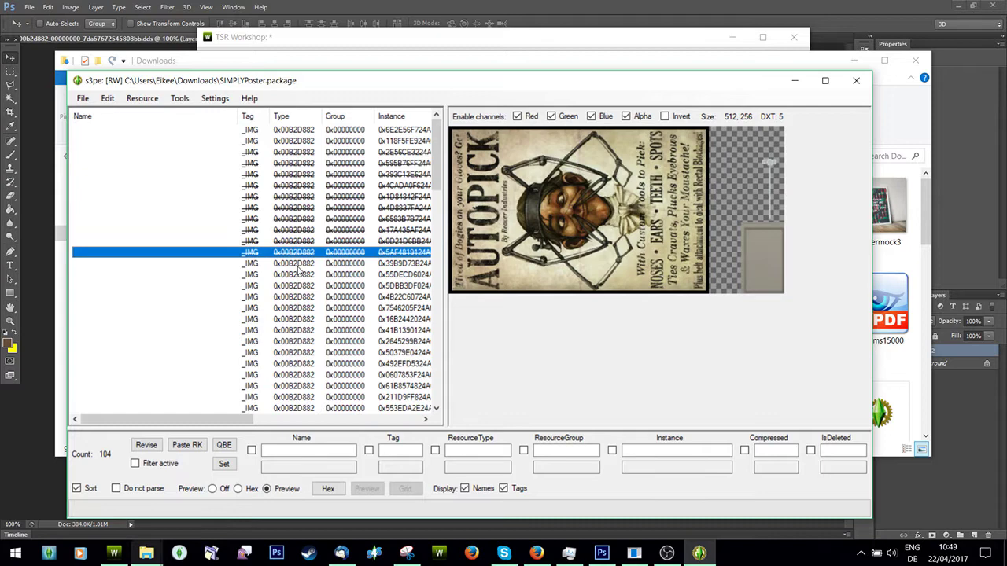
# Mark the next three poster images as deleted, skip the 0x4B22C607 image and delete the "Chicken Tea" poster image.
pyautogui.click(298, 264)
pyautogui.click(299, 275)
pyautogui.click(300, 286)
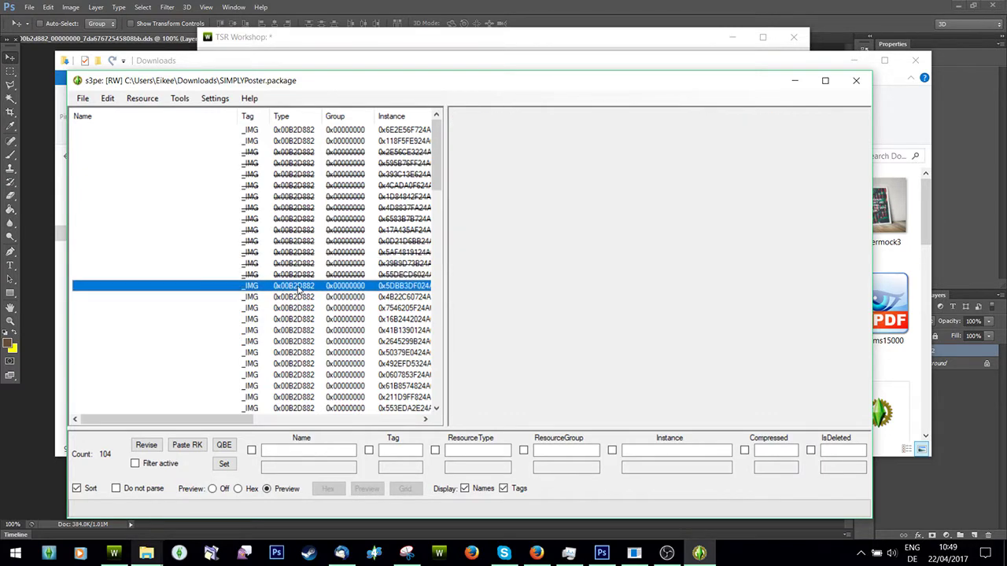
pyautogui.click(298, 299)
pyautogui.click(298, 310)
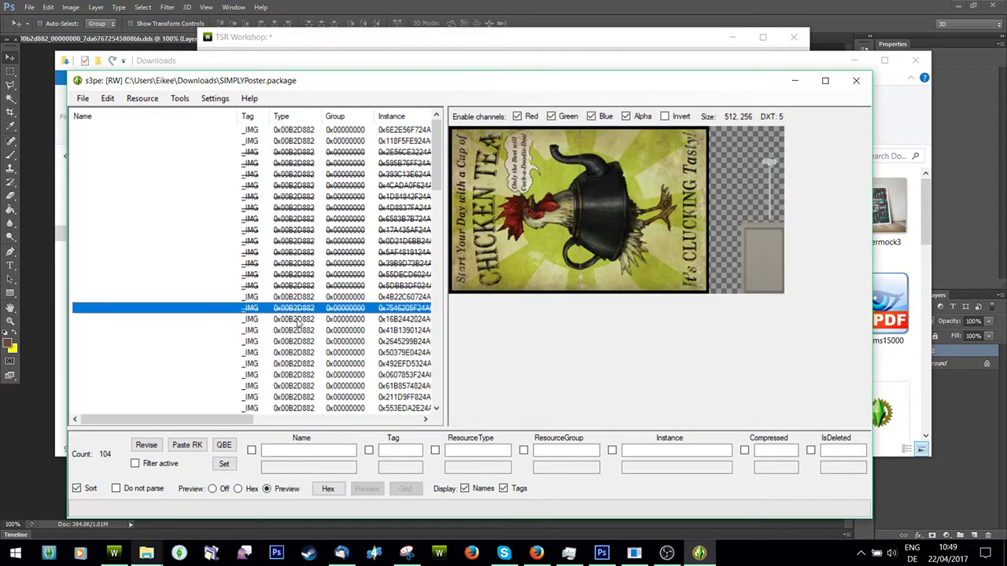
# Mark the next three old poster images as deleted, from "The Cock in the Crown" through the "Deserters" poster.
pyautogui.click(298, 321)
pyautogui.click(299, 332)
pyautogui.click(298, 321)
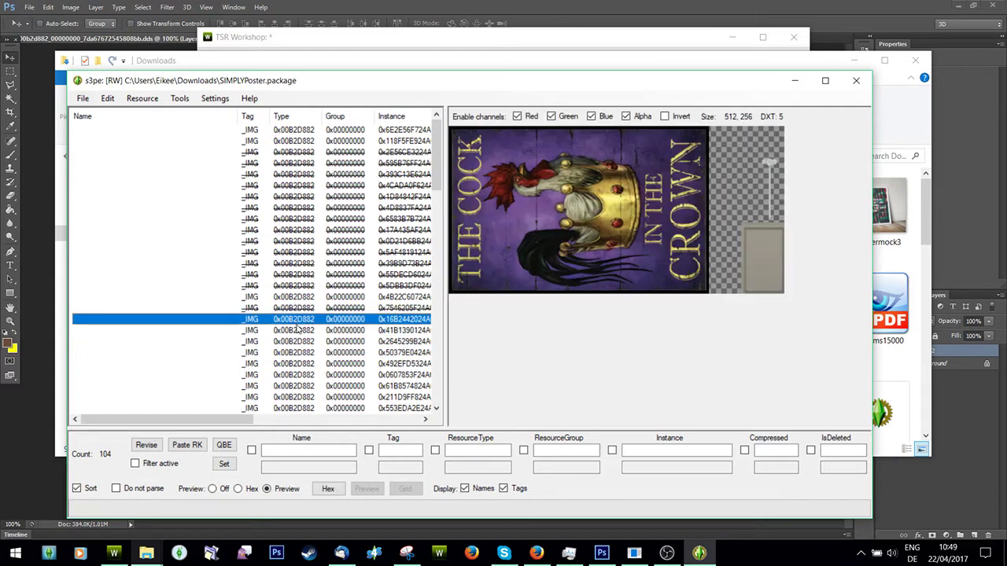
pyautogui.click(298, 332)
pyautogui.click(297, 343)
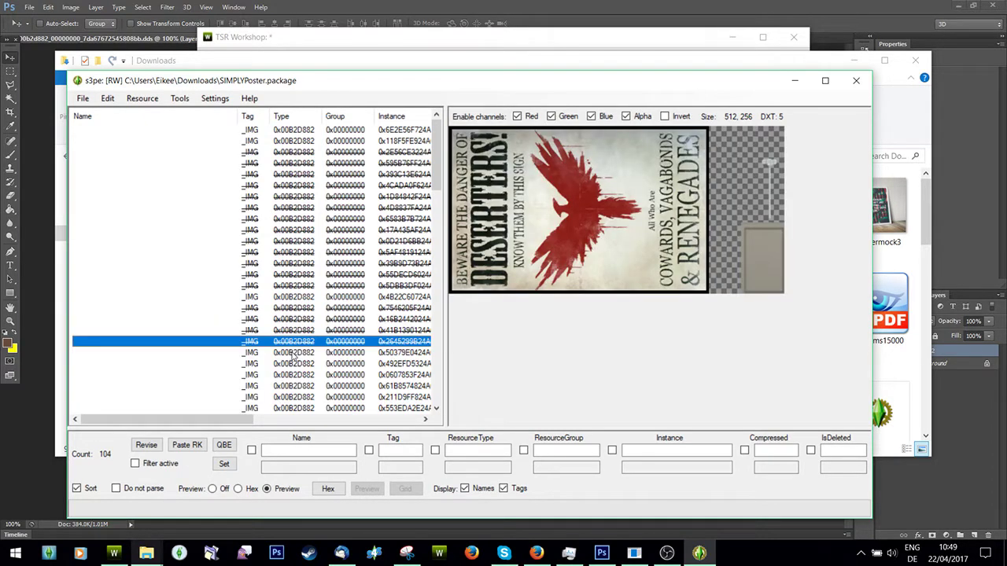
# Mark the three poster images below "Deserters" as deleted, ending with "No Work No Bread".
pyautogui.click(293, 352)
pyautogui.click(291, 363)
pyautogui.click(289, 375)
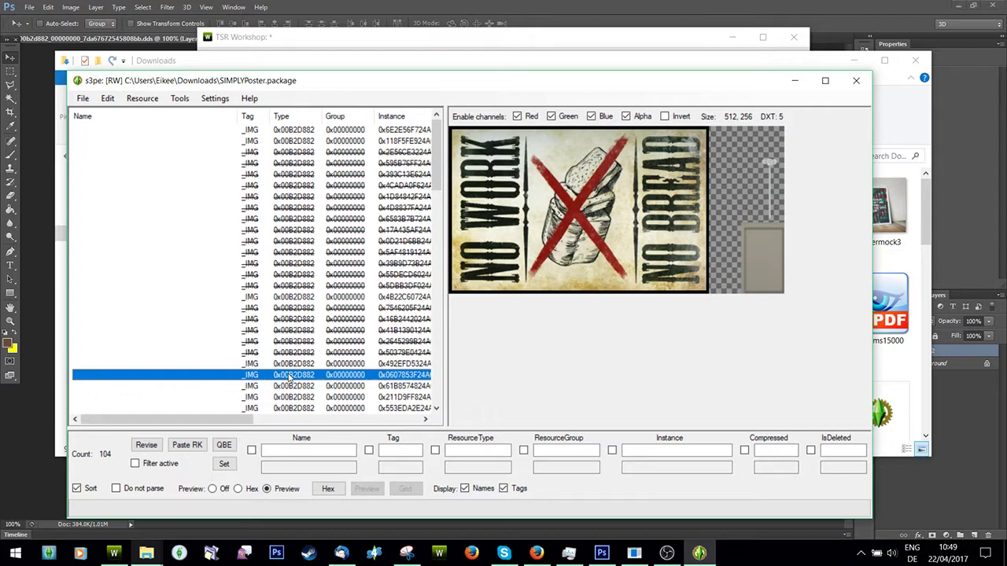
pyautogui.click(290, 364)
pyautogui.click(290, 376)
# Mark the next six poster images as deleted, from "Peasant Prodder" through "The Riveter's Rest".
pyautogui.scroll(-5, 297, 346)
pyautogui.click(288, 219)
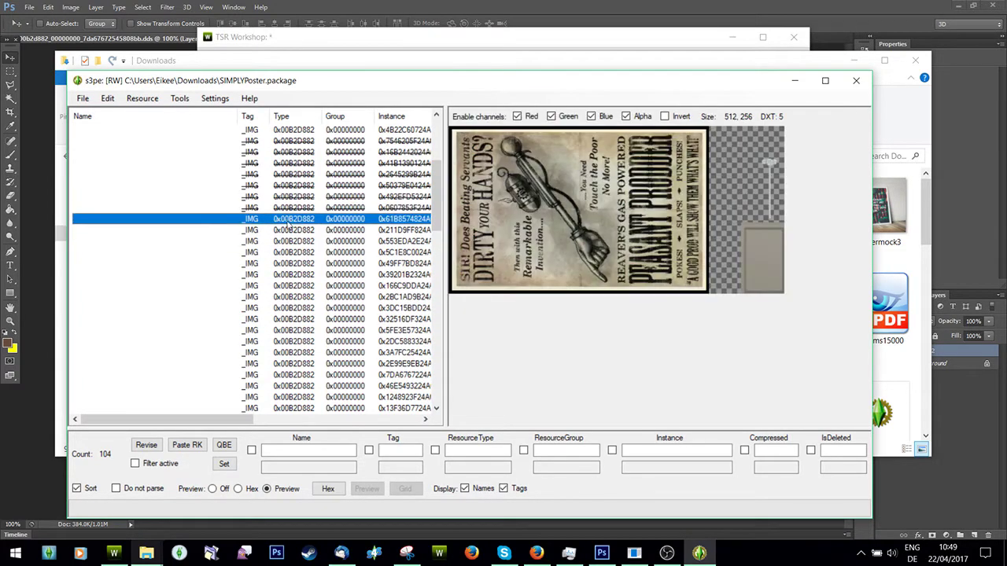
pyautogui.click(290, 230)
pyautogui.click(291, 241)
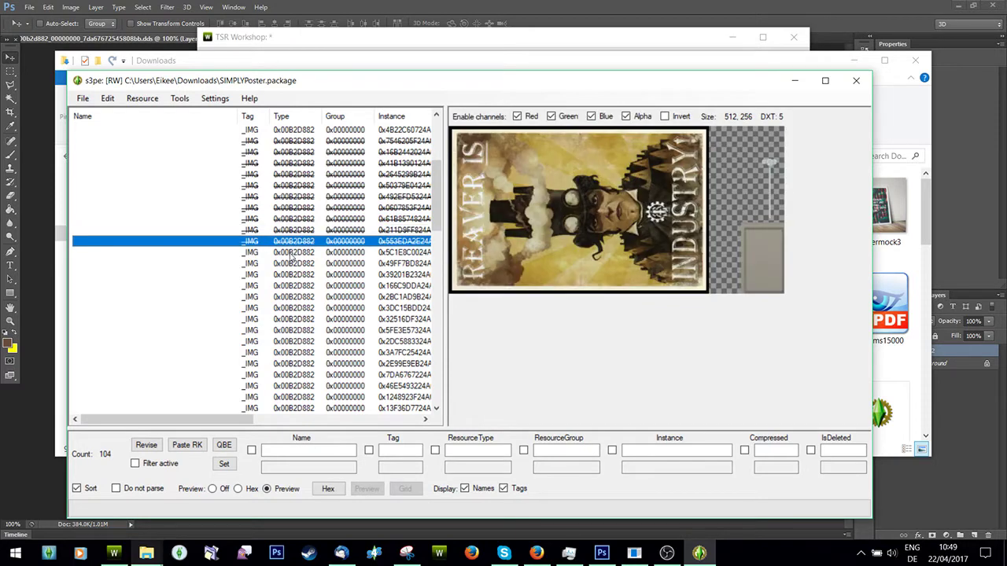
pyautogui.click(291, 252)
pyautogui.click(291, 262)
pyautogui.click(292, 274)
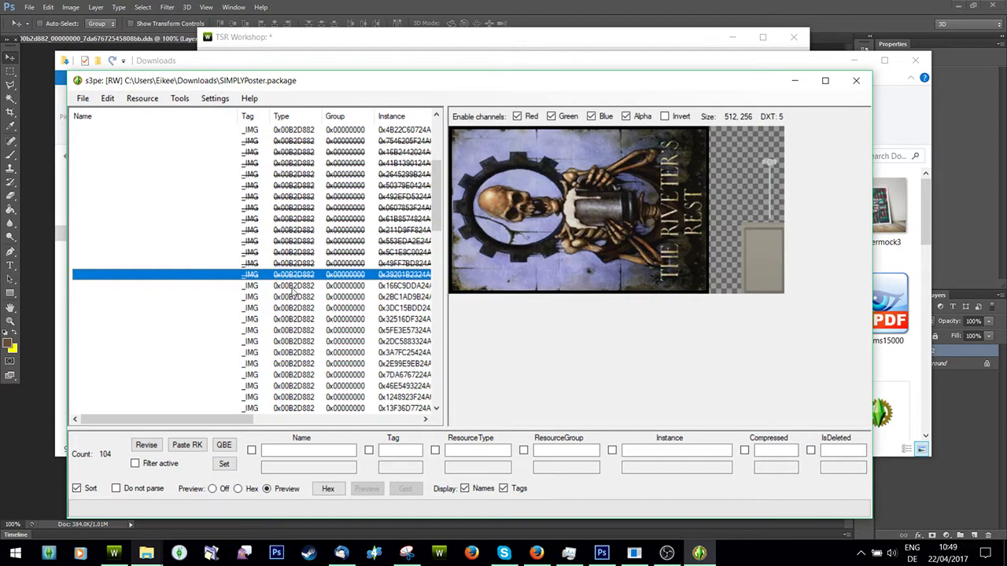
# Mark the four images after "The Riveter's Rest" as deleted, including "Nasal Enhancements" and the 0x32516DF3 image.
pyautogui.click(292, 286)
pyautogui.click(291, 297)
pyautogui.click(292, 307)
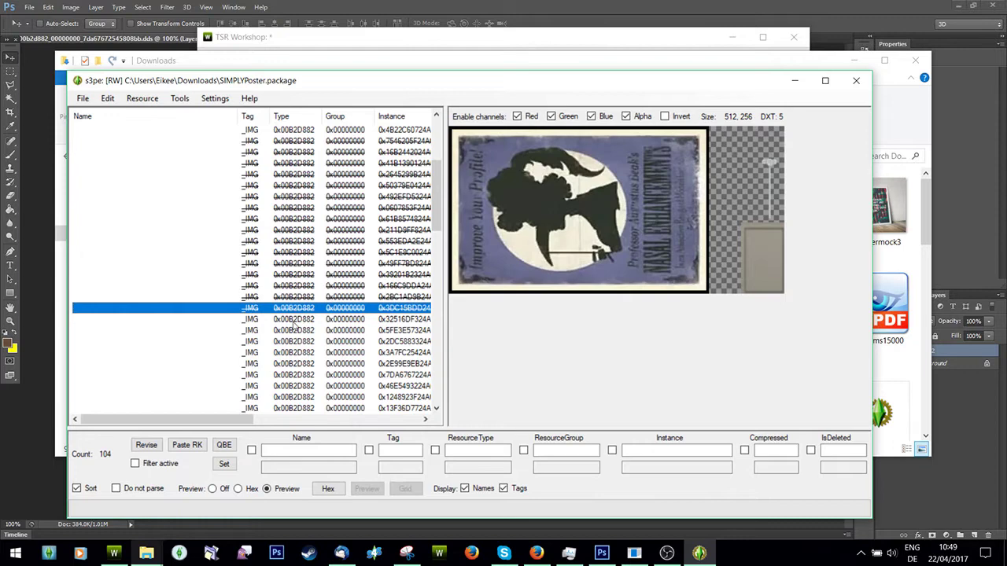
pyautogui.click(293, 319)
pyautogui.click(293, 330)
pyautogui.click(293, 352)
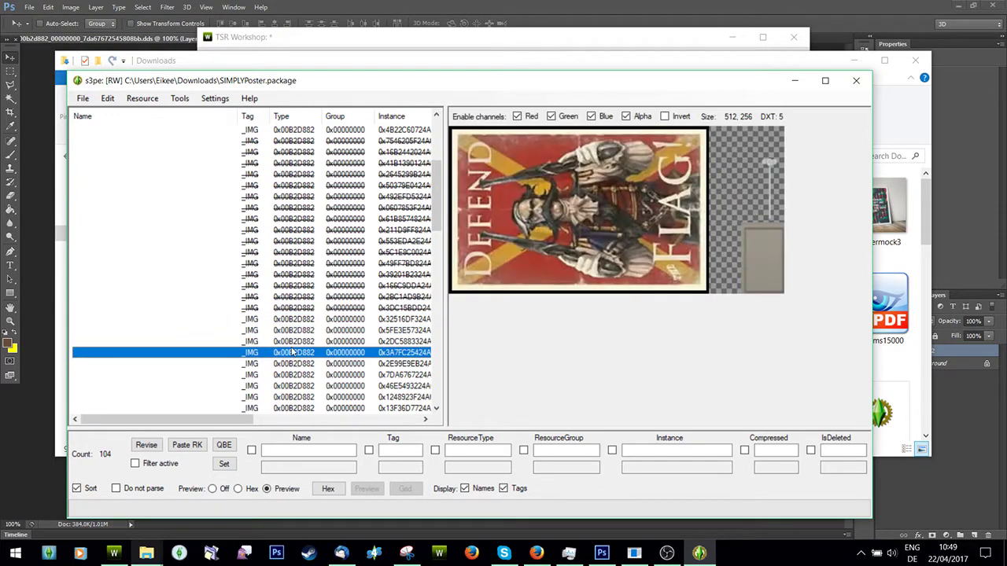
pyautogui.click(292, 330)
pyautogui.click(297, 318)
# Mark the four images from "Hero Required" through 0x2E99E9EB as deleted, keeping the custom hipster-quote poster image.
pyautogui.click(302, 330)
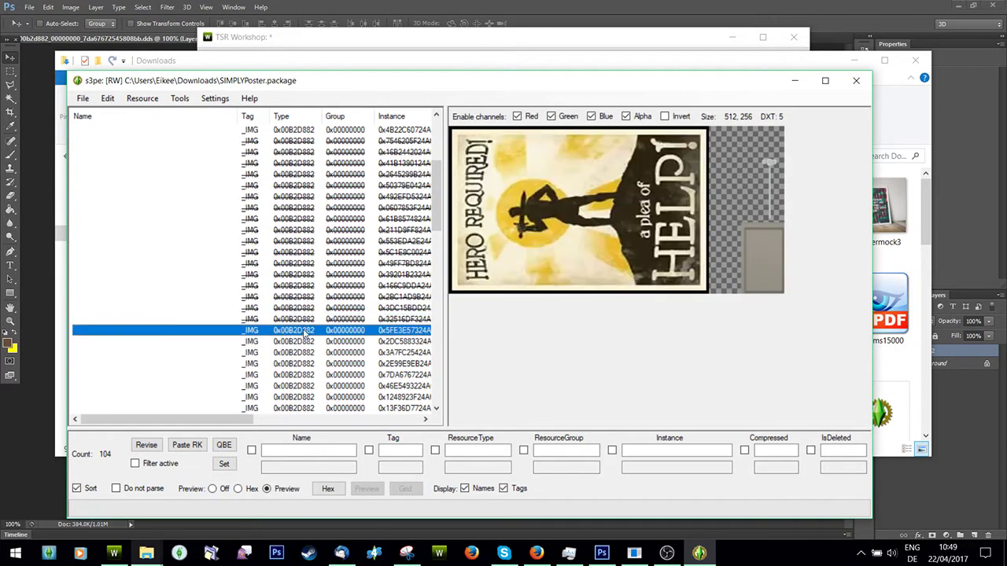
pyautogui.click(302, 342)
pyautogui.click(301, 353)
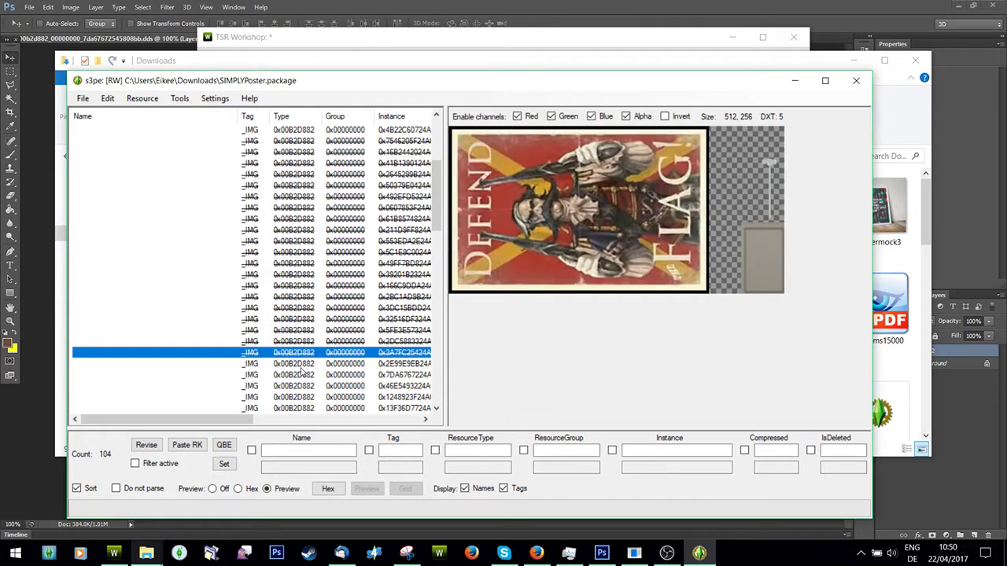
pyautogui.click(302, 363)
pyautogui.click(302, 375)
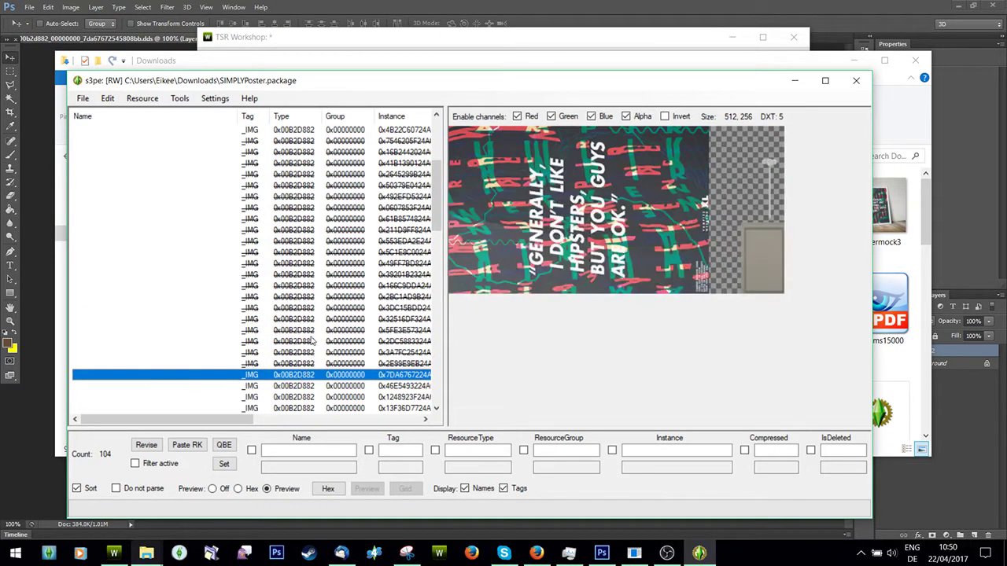
# Mark the five images below the custom poster as deleted, from 0x46E54932 through the "Creativity Prohibited" poster.
pyautogui.scroll(-4, 311, 376)
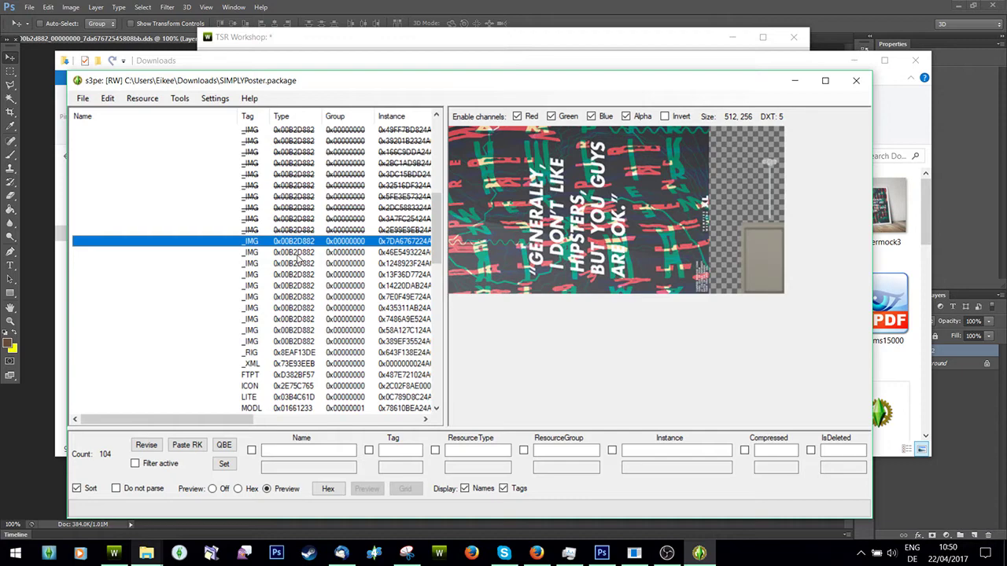
pyautogui.click(297, 252)
pyautogui.click(297, 265)
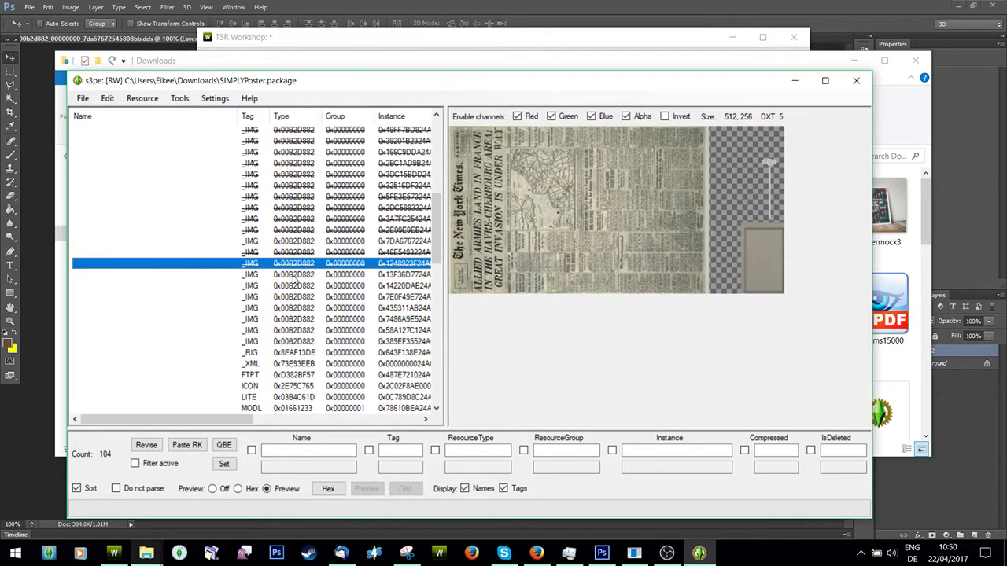
pyautogui.click(298, 275)
pyautogui.click(298, 287)
pyautogui.click(297, 297)
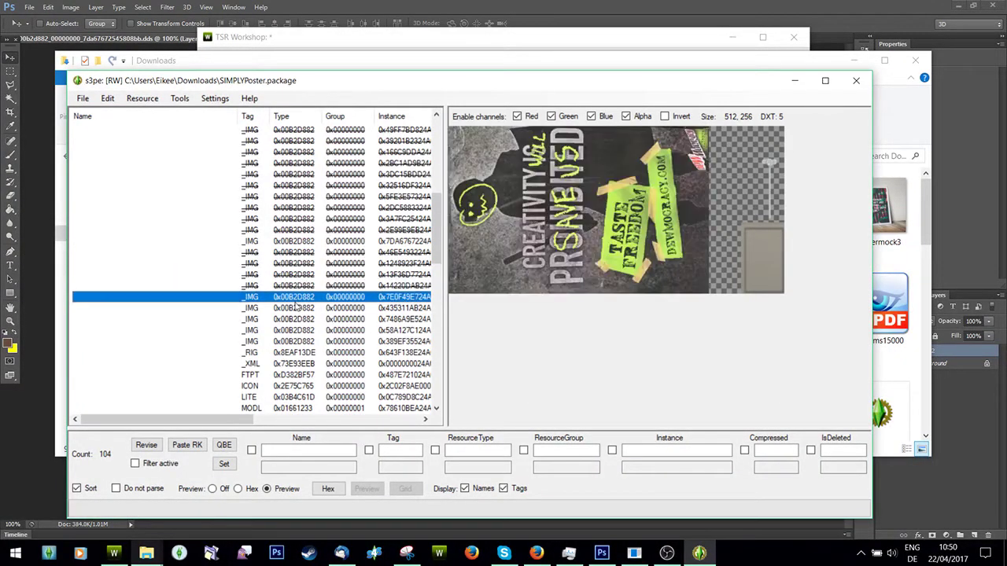
# Mark the last four old poster images as deleted, including "Stop Global Warming Now!" and "We Come in Peace".
pyautogui.click(298, 309)
pyautogui.click(297, 319)
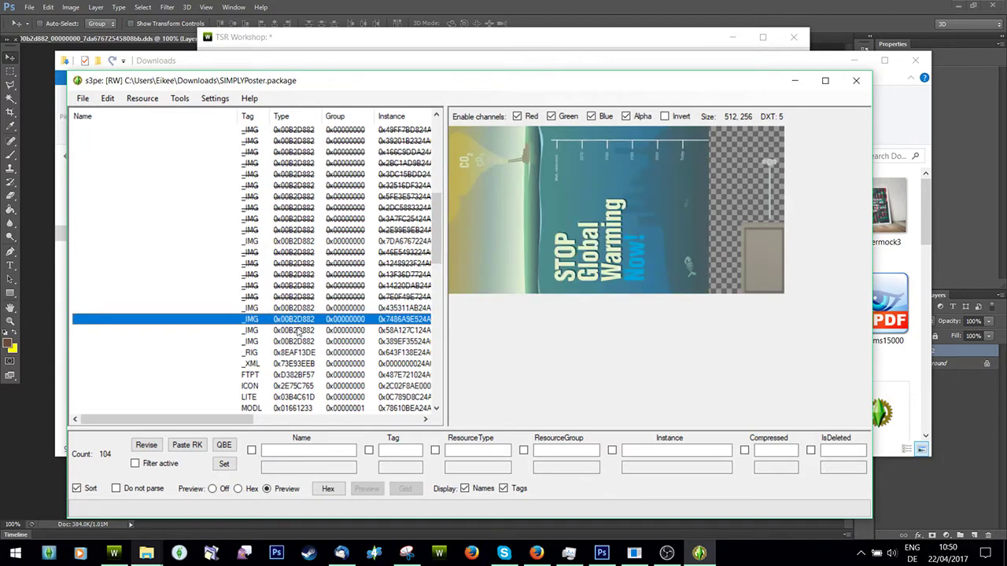
pyautogui.click(297, 311)
pyautogui.click(297, 330)
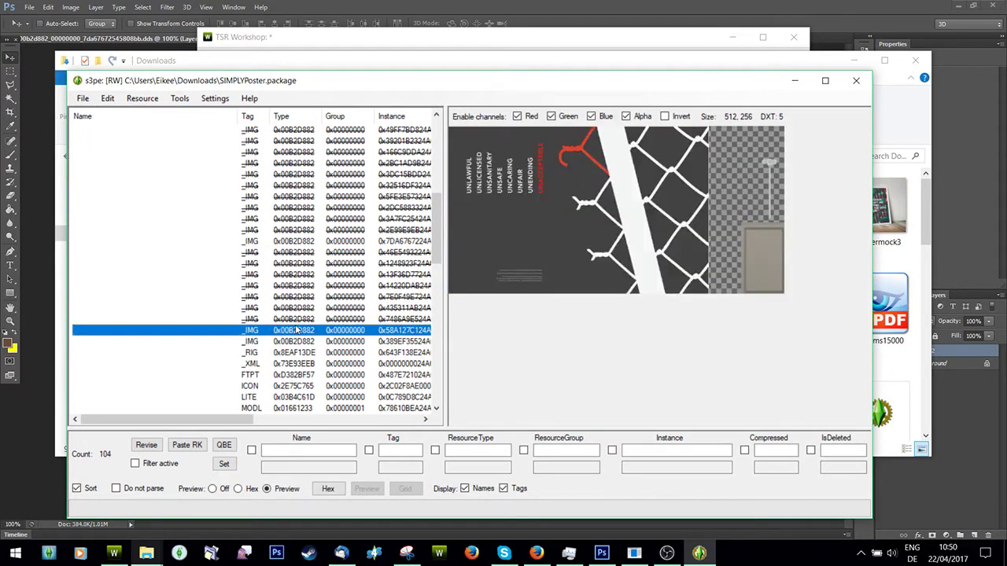
pyautogui.click(297, 341)
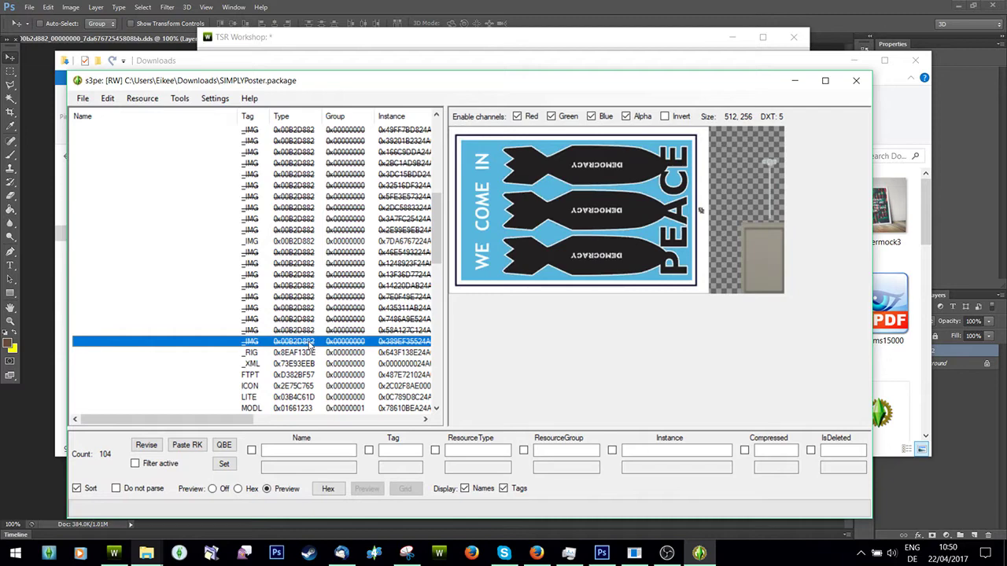
# Save the cleaned SIMPLYPoster package and close s3pe.
pyautogui.click(83, 98)
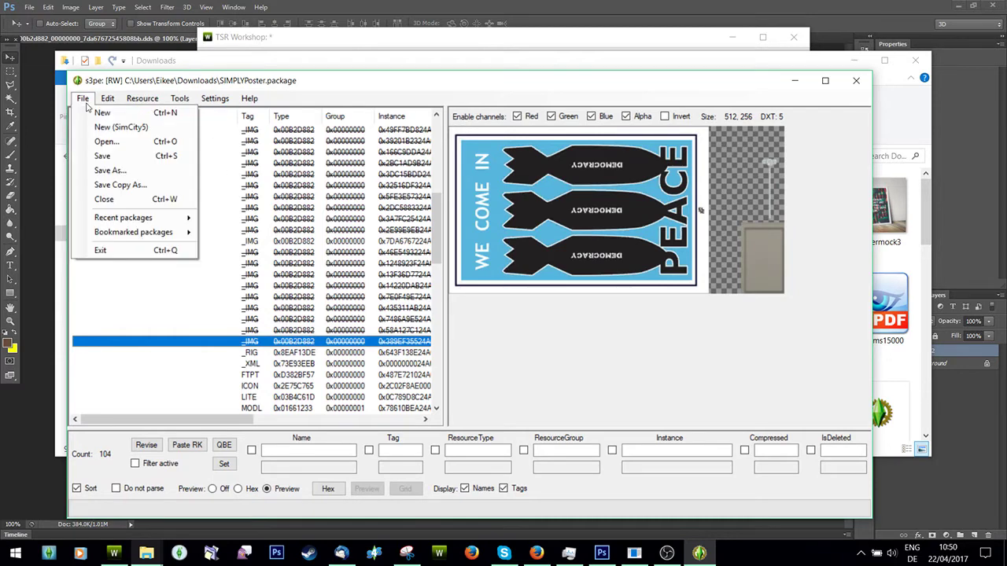
pyautogui.click(102, 157)
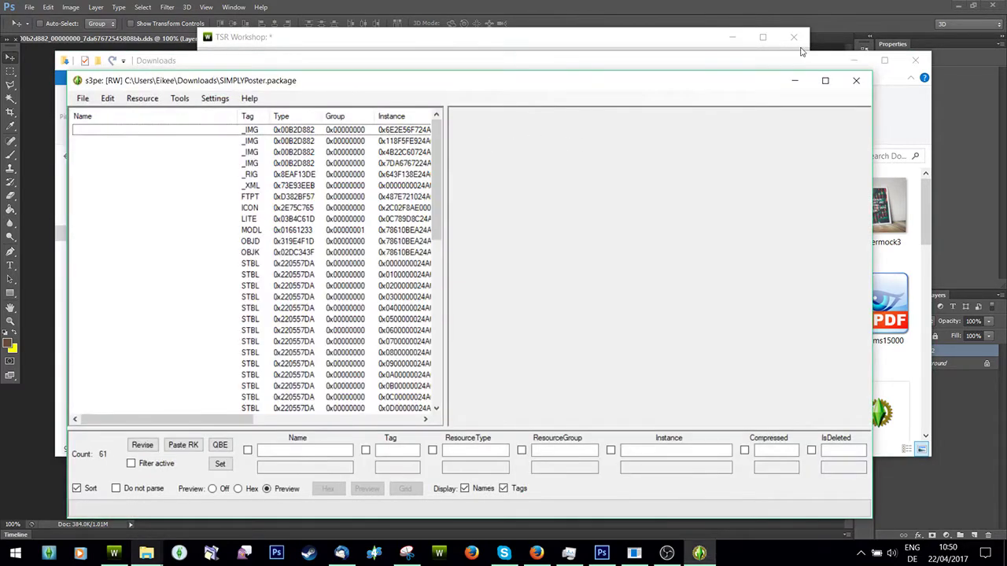
pyautogui.click(856, 82)
# Switch to TSR Workshop, leave the current project and start a new project imported from a .package file.
pyautogui.click(460, 40)
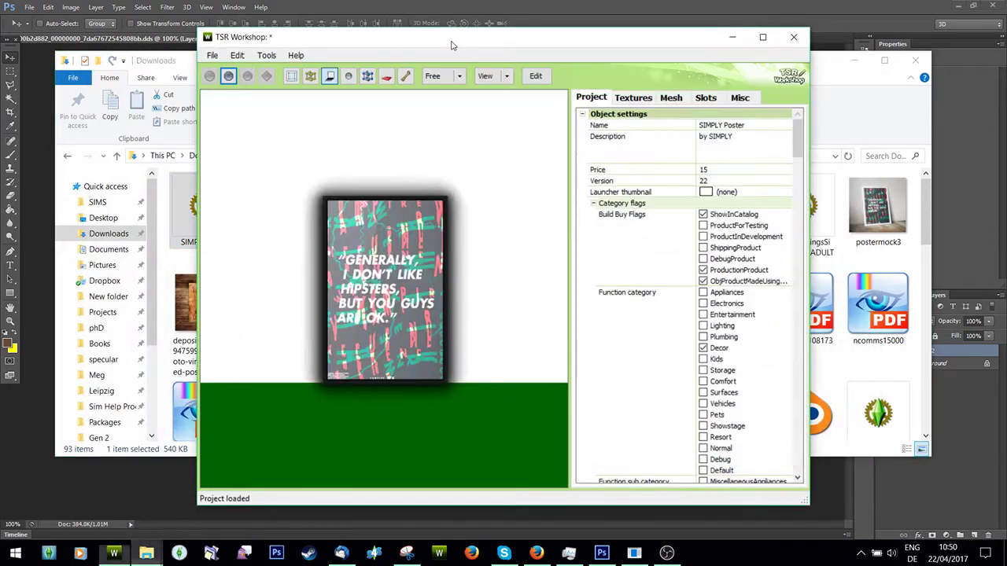
pyautogui.click(213, 55)
pyautogui.click(259, 71)
pyautogui.click(540, 325)
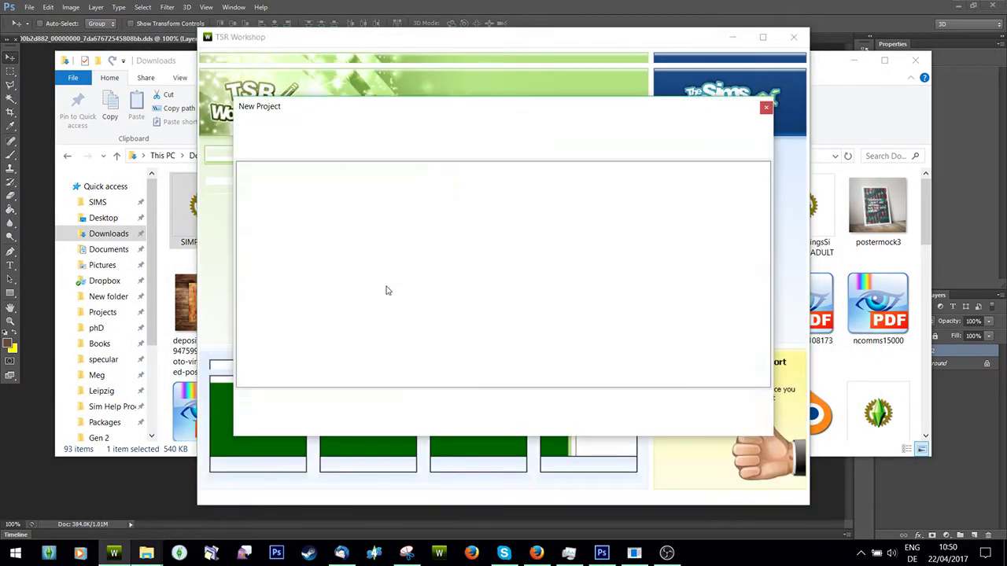
pyautogui.click(271, 287)
pyautogui.click(686, 406)
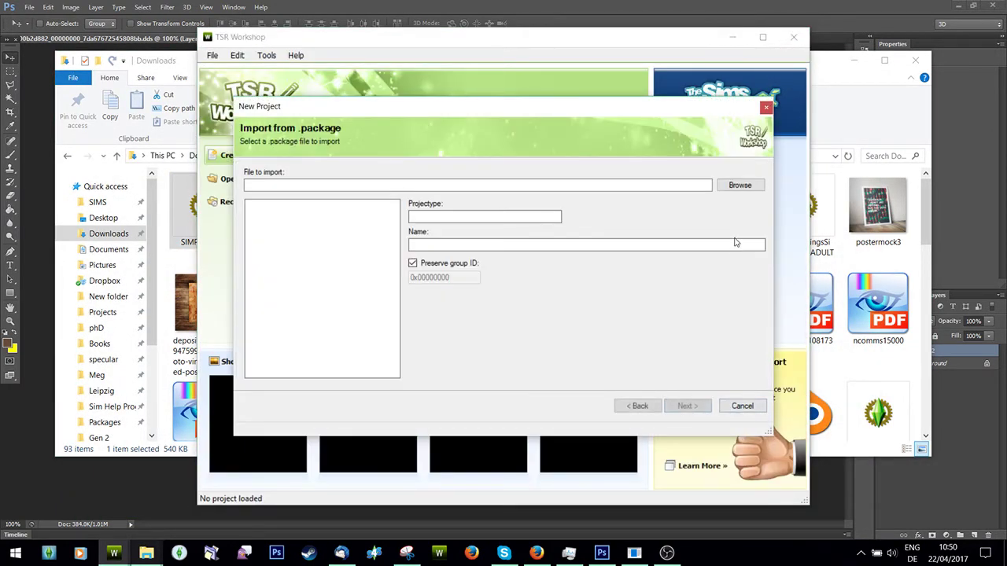
# Filter the Downloads files to Package (*.package), choose SIMPLYPoster and complete its import.
pyautogui.click(741, 185)
pyautogui.click(657, 389)
pyautogui.click(630, 408)
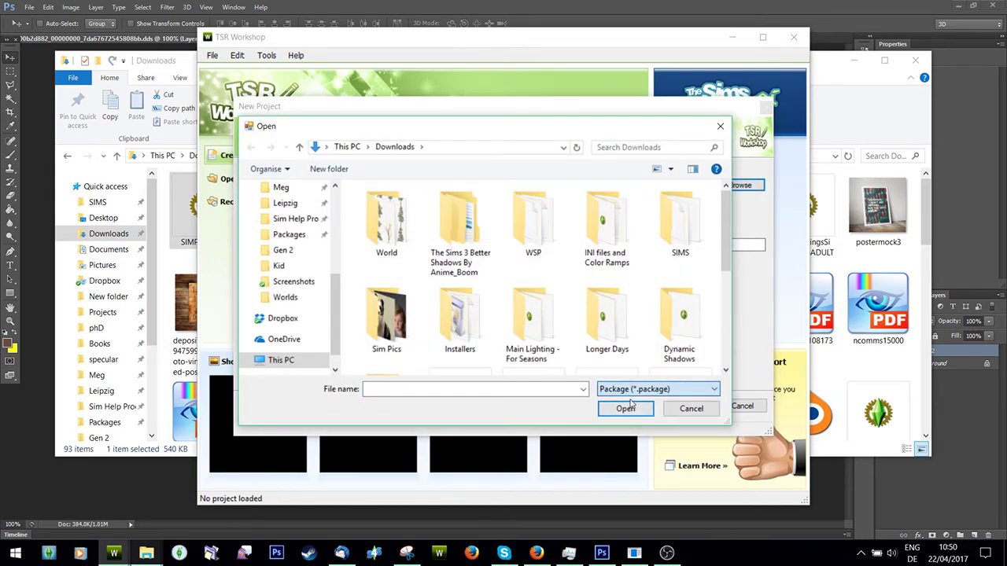
pyautogui.scroll(-1, 456, 236)
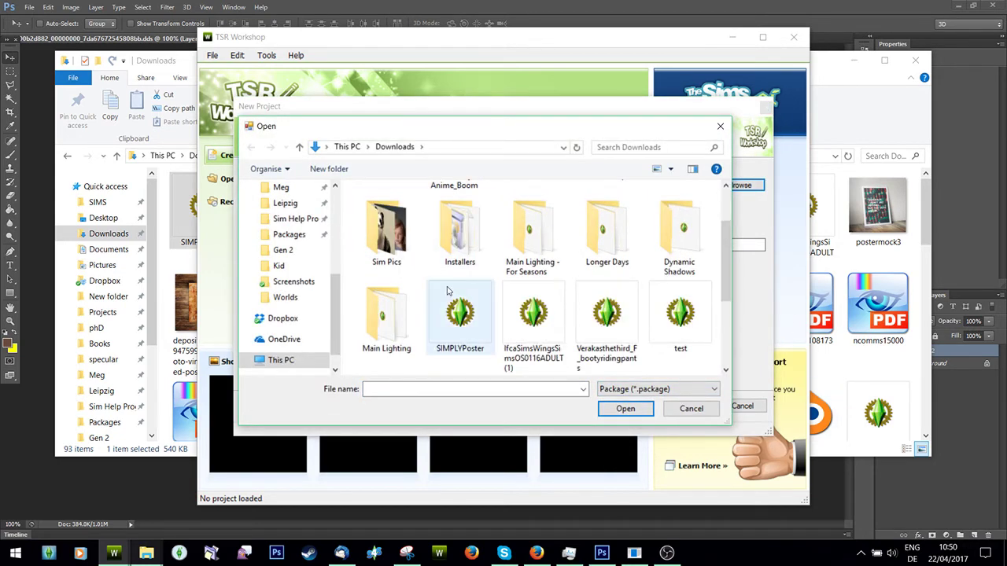
pyautogui.doubleClick(459, 314)
pyautogui.click(686, 408)
pyautogui.click(741, 407)
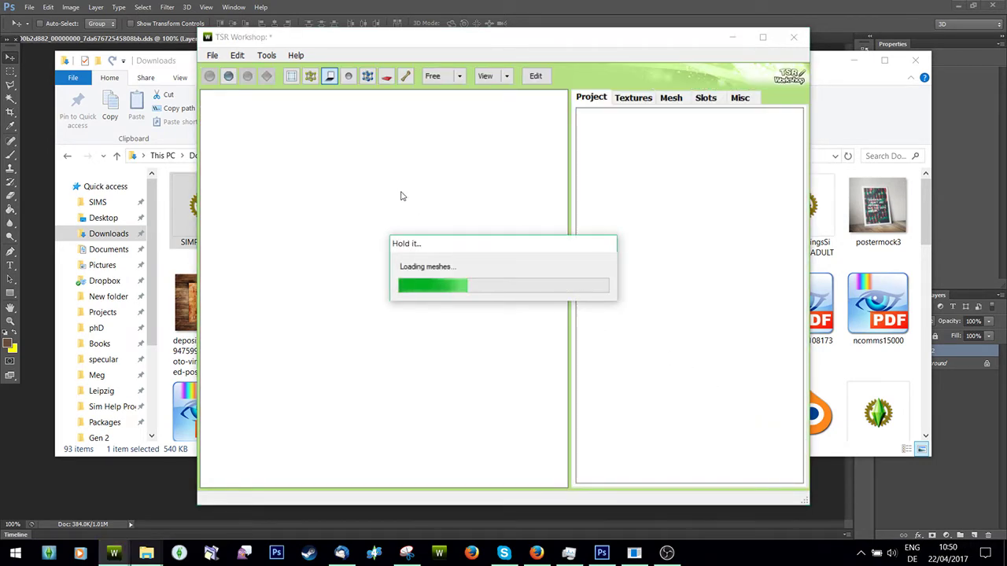
# Examine the imported poster's textures and close TSR Workshop.
pyautogui.click(632, 98)
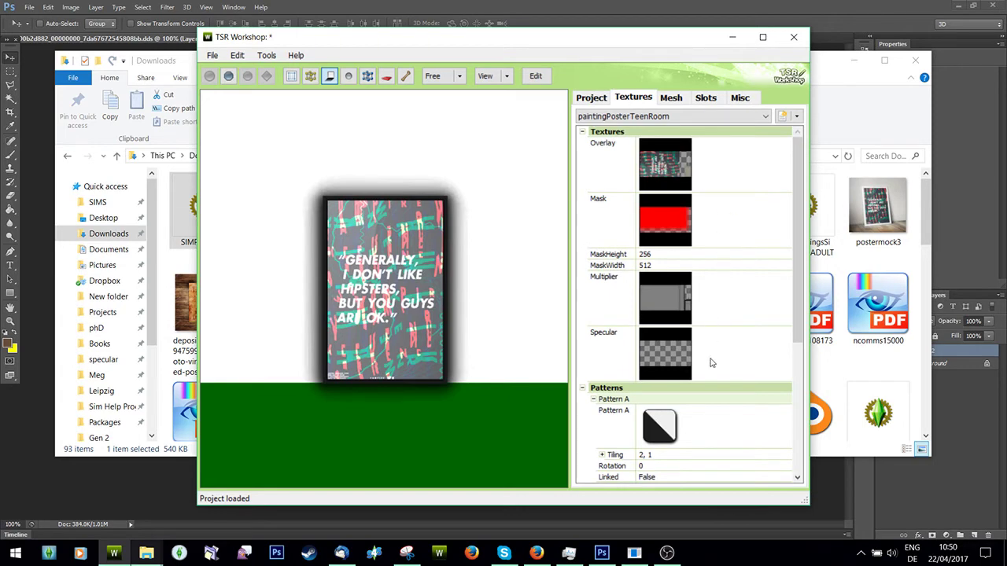
pyautogui.click(794, 38)
pyautogui.click(537, 321)
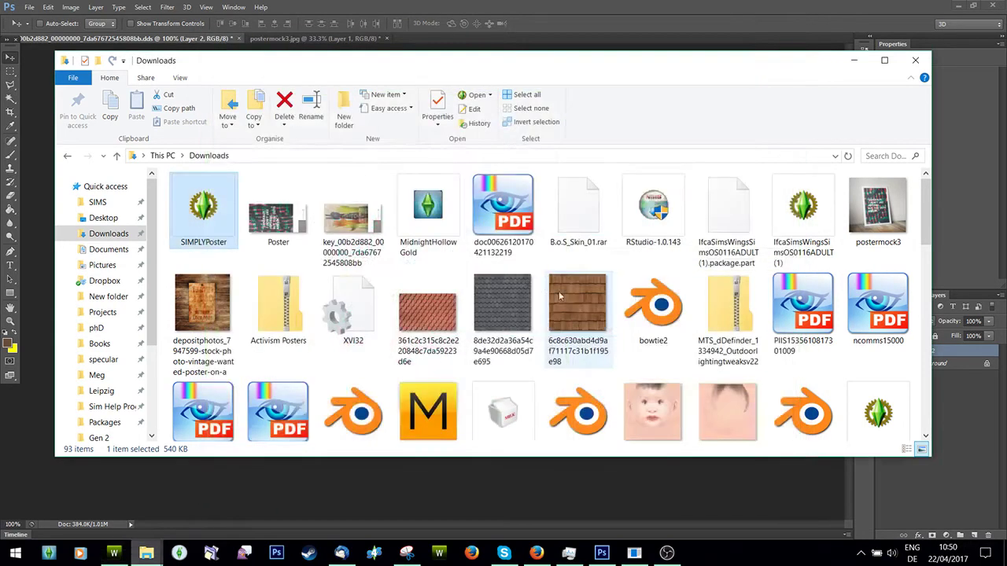
# Open the Sim Help Programs folder in a second File Explorer window and run the SIMPLYPoster package through s3rc.
pyautogui.press('super+e')
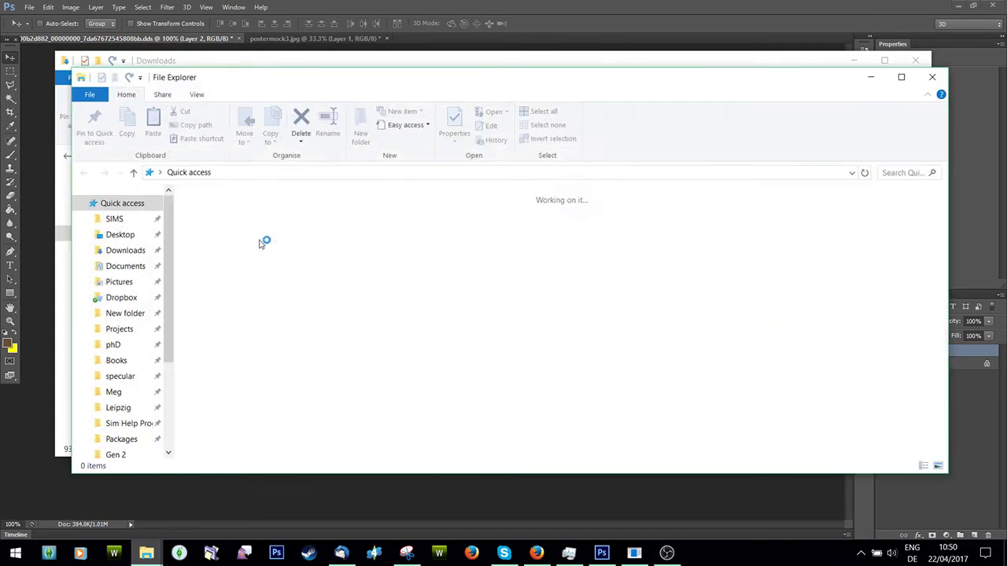
pyautogui.click(139, 424)
pyautogui.moveTo(280, 79); pyautogui.dragTo(536, 40)
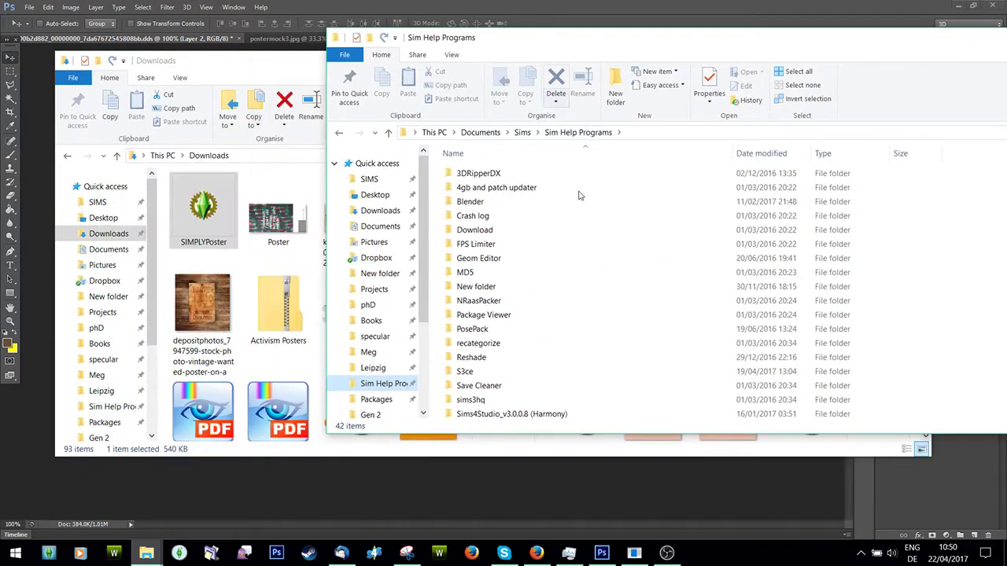
pyautogui.scroll(-8, 586, 236)
pyautogui.moveTo(203, 209); pyautogui.dragTo(510, 368)
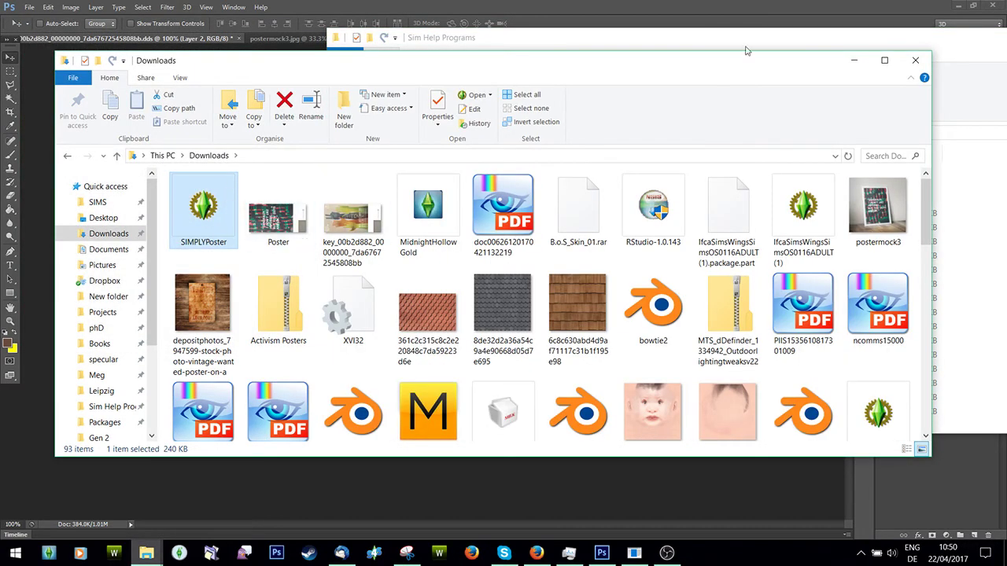
# Minimize the Downloads window and Photoshop to get back to the desktop.
pyautogui.click(857, 63)
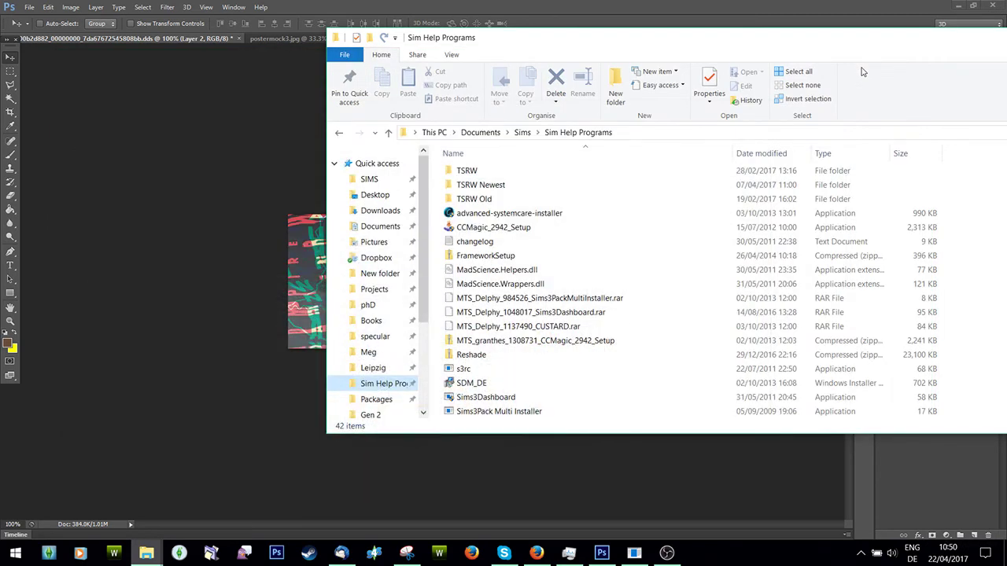
pyautogui.click(222, 252)
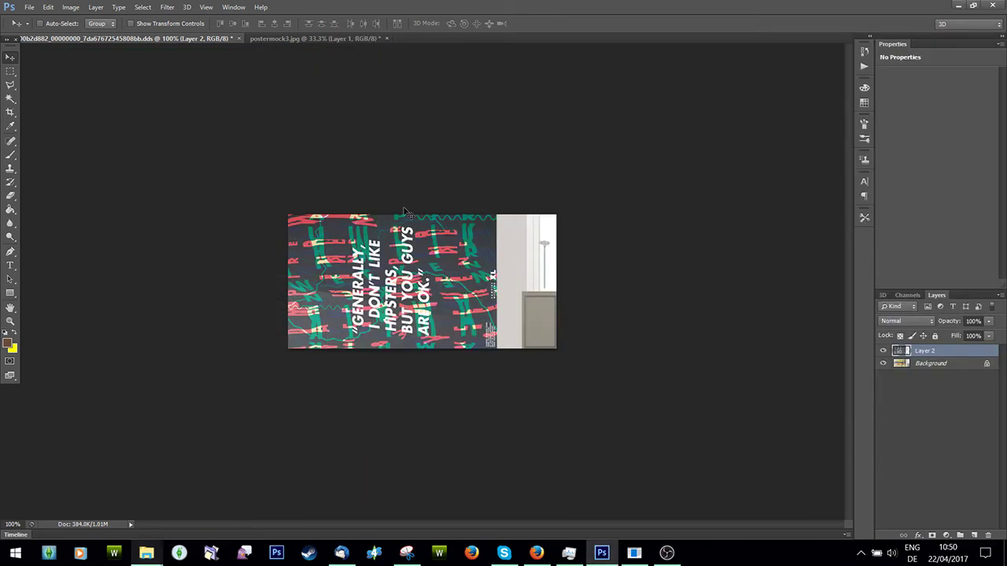
pyautogui.click(957, 6)
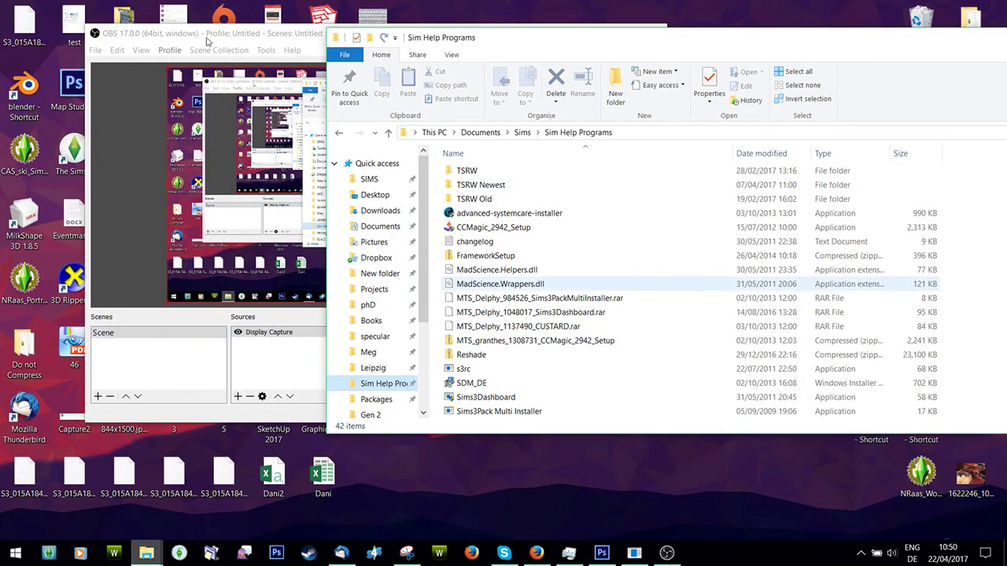